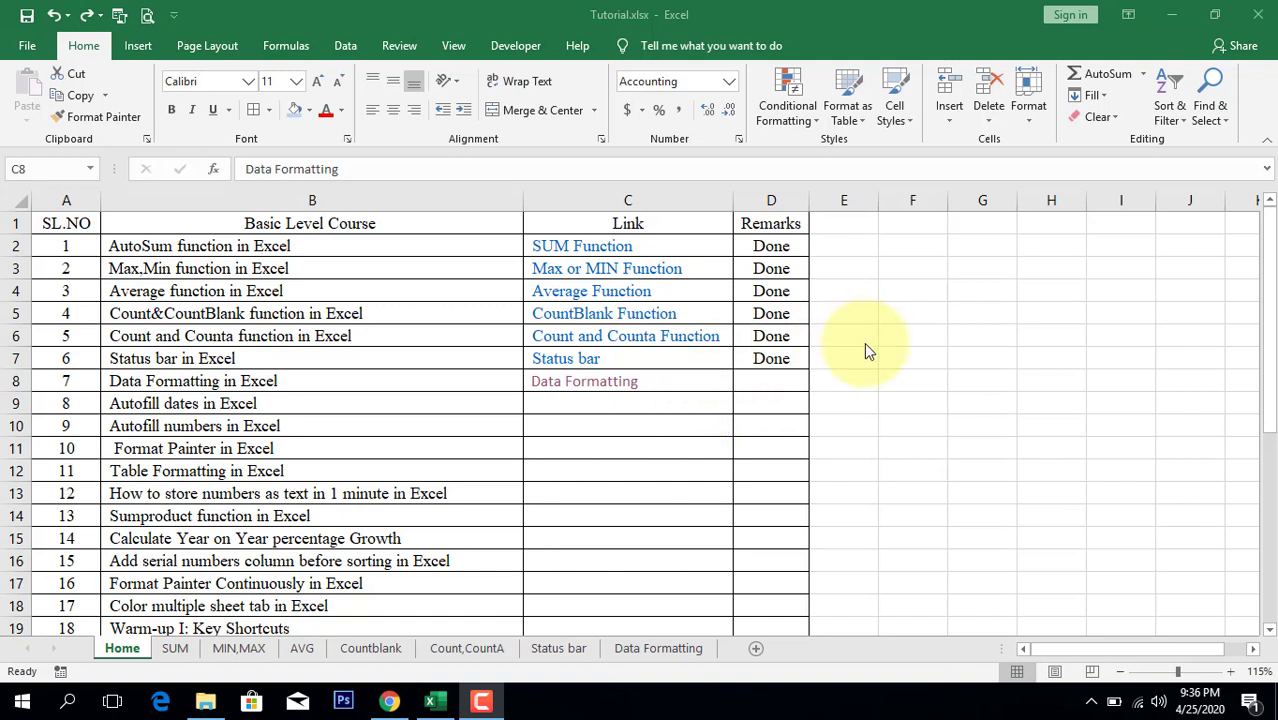
Follow the Data Formatting link and select the bill table A1:K10 and the step headings M1:O1.
click(210, 382)
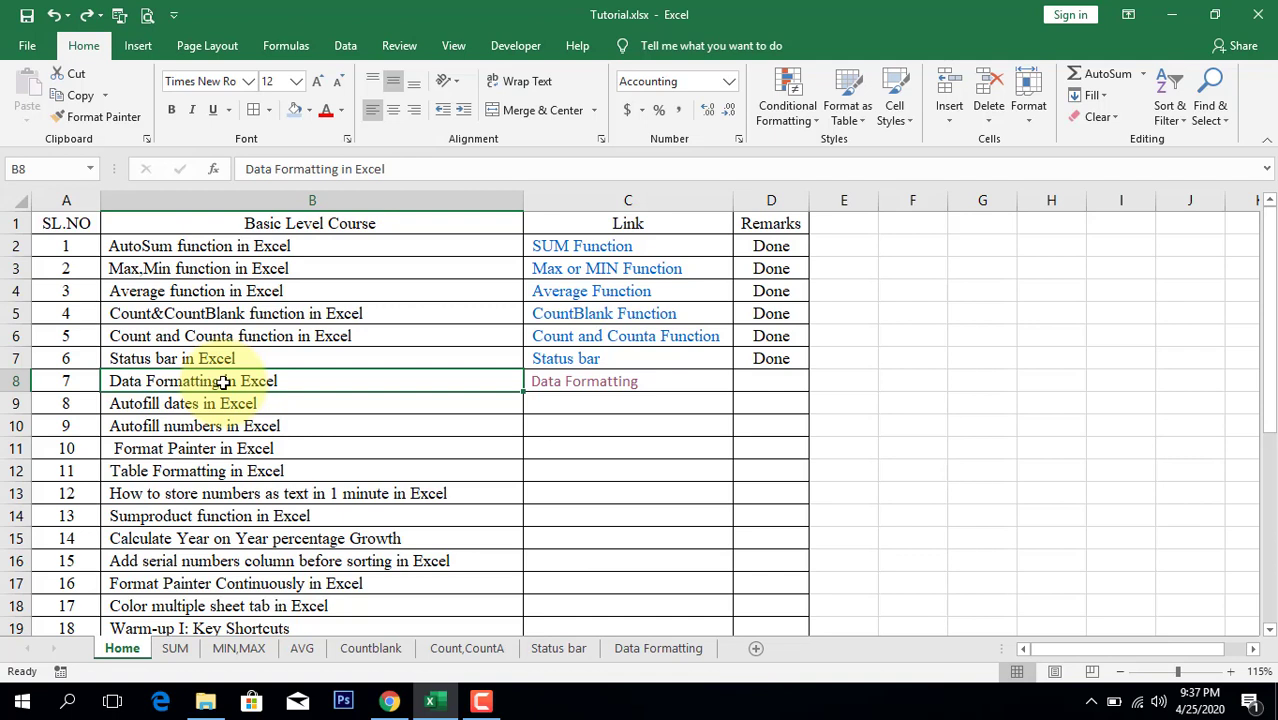
click(599, 390)
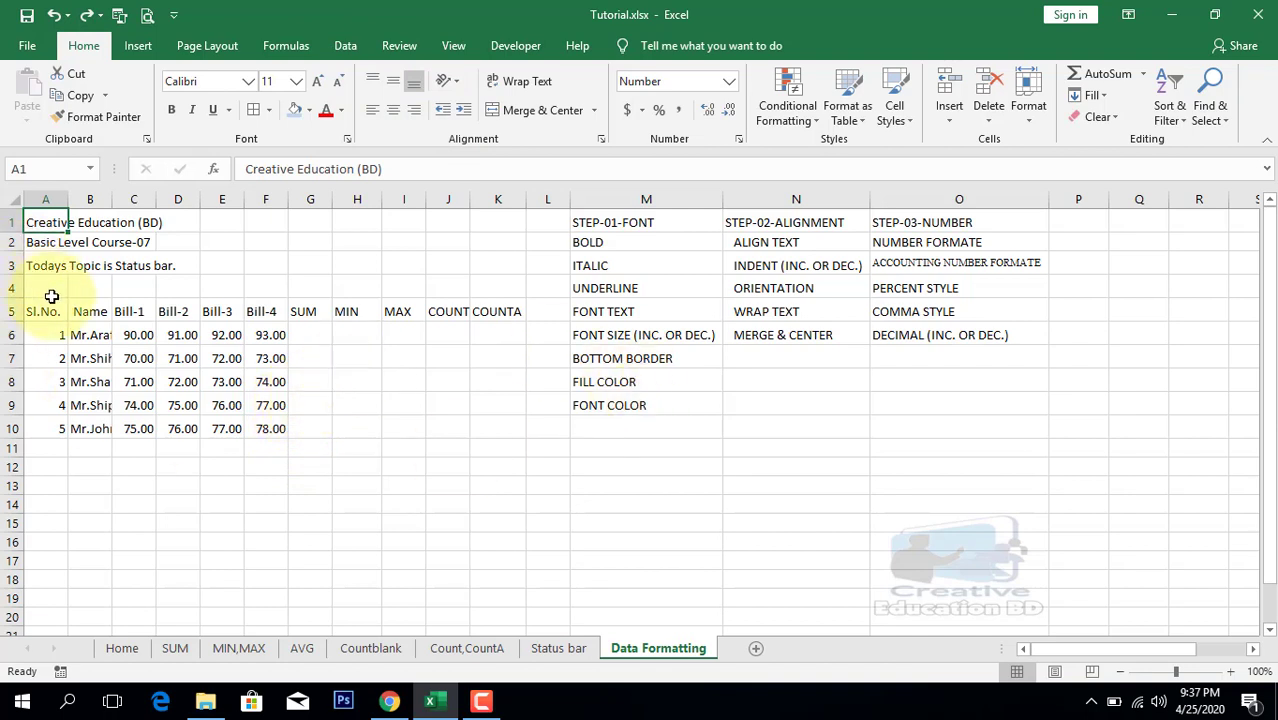
drag(54, 221, 497, 428)
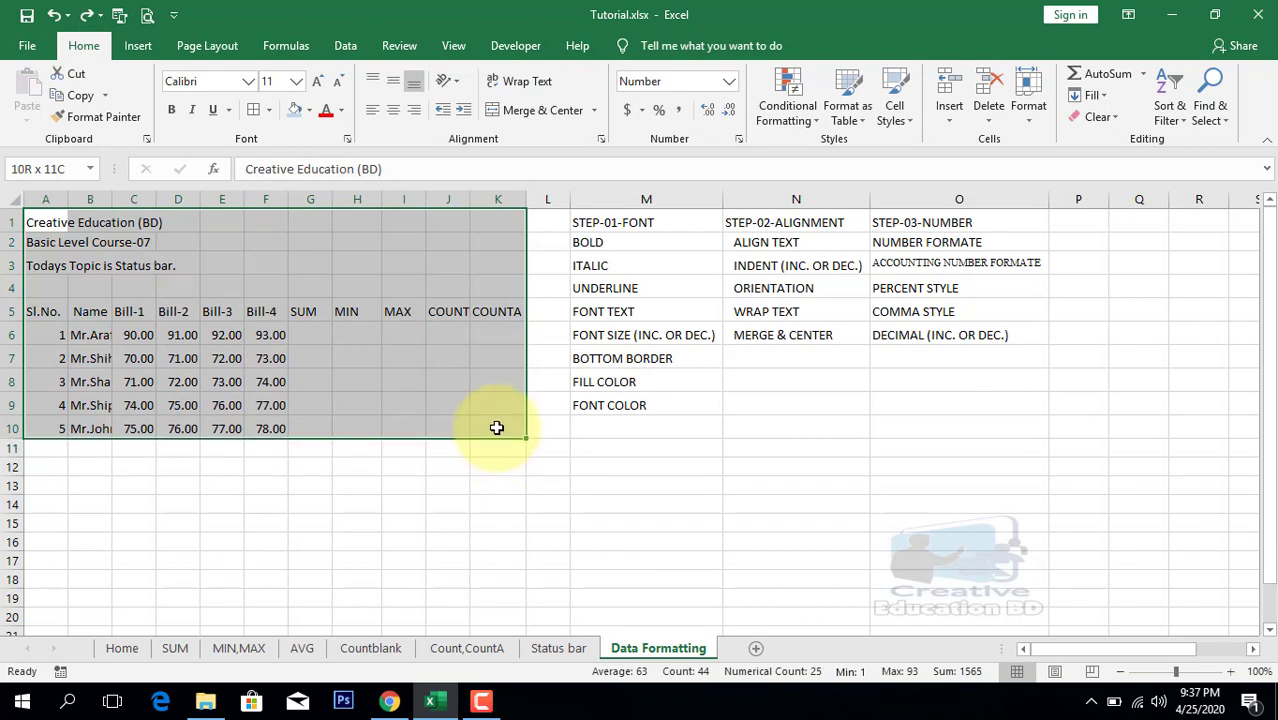
drag(497, 428, 497, 428)
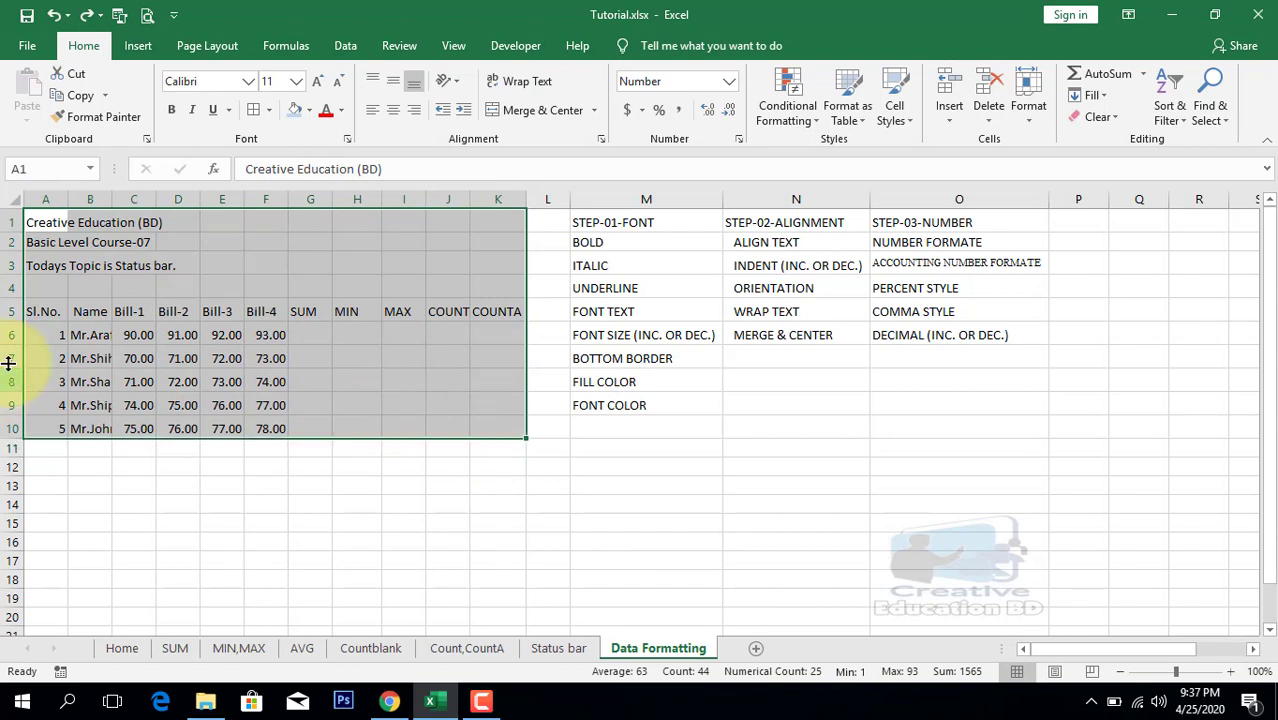
drag(649, 222, 935, 222)
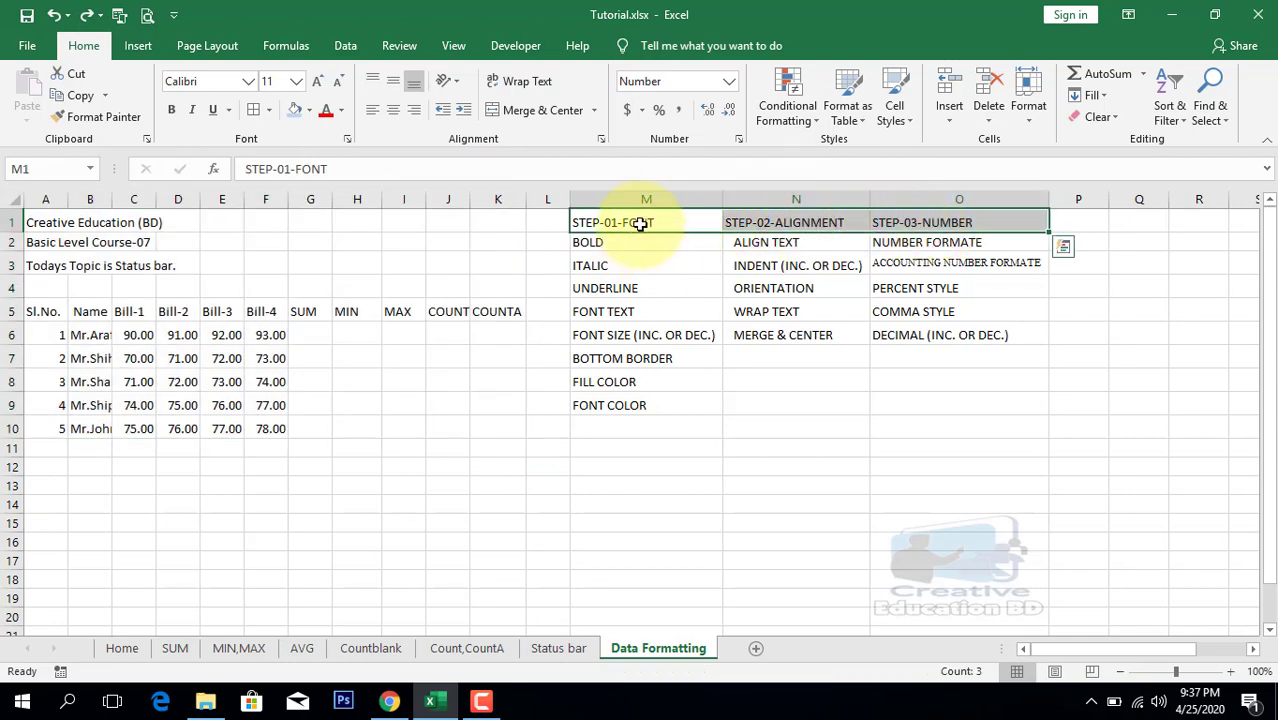
Make the header cells A5:K5, Sl.No. through COUNTA, bold.
click(641, 220)
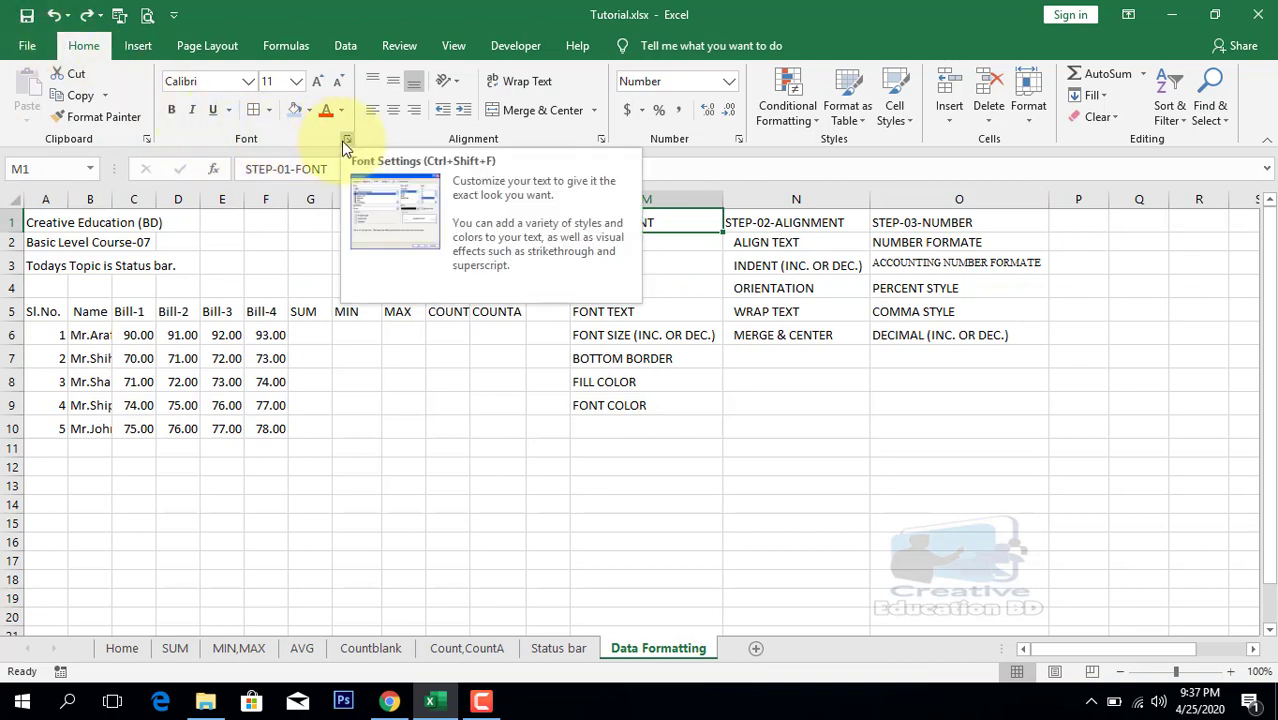
click(688, 246)
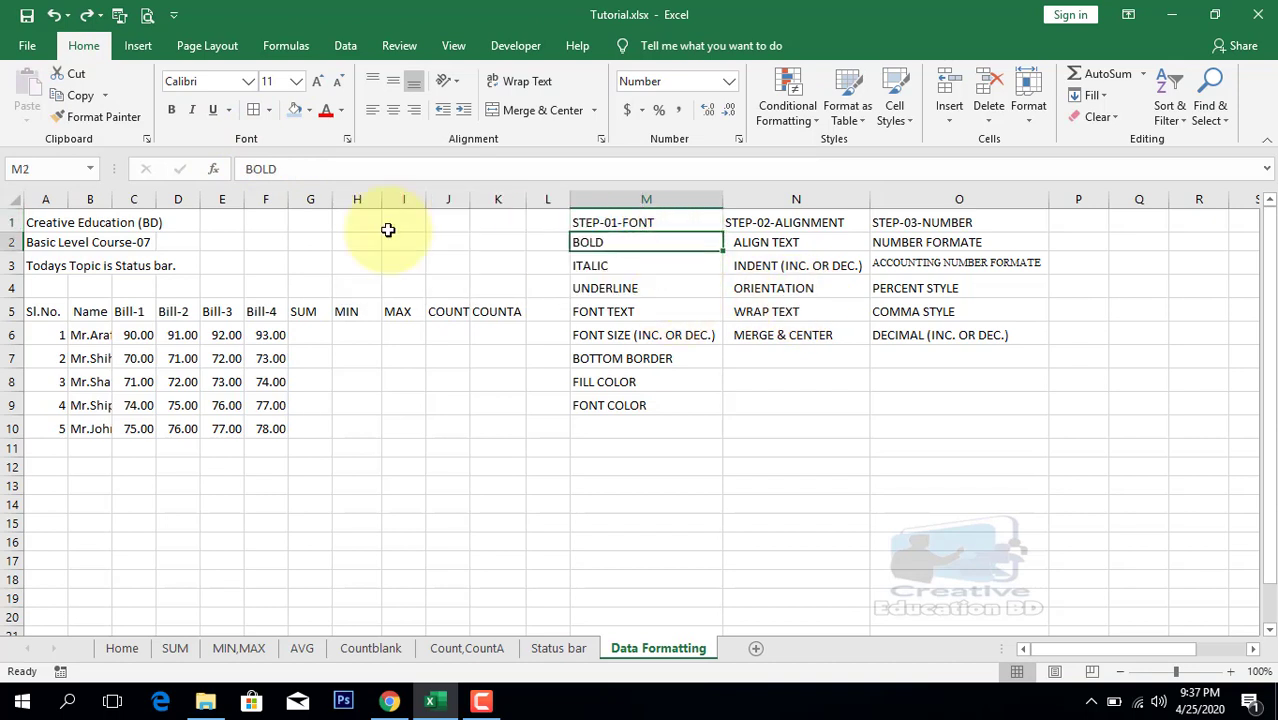
click(48, 310)
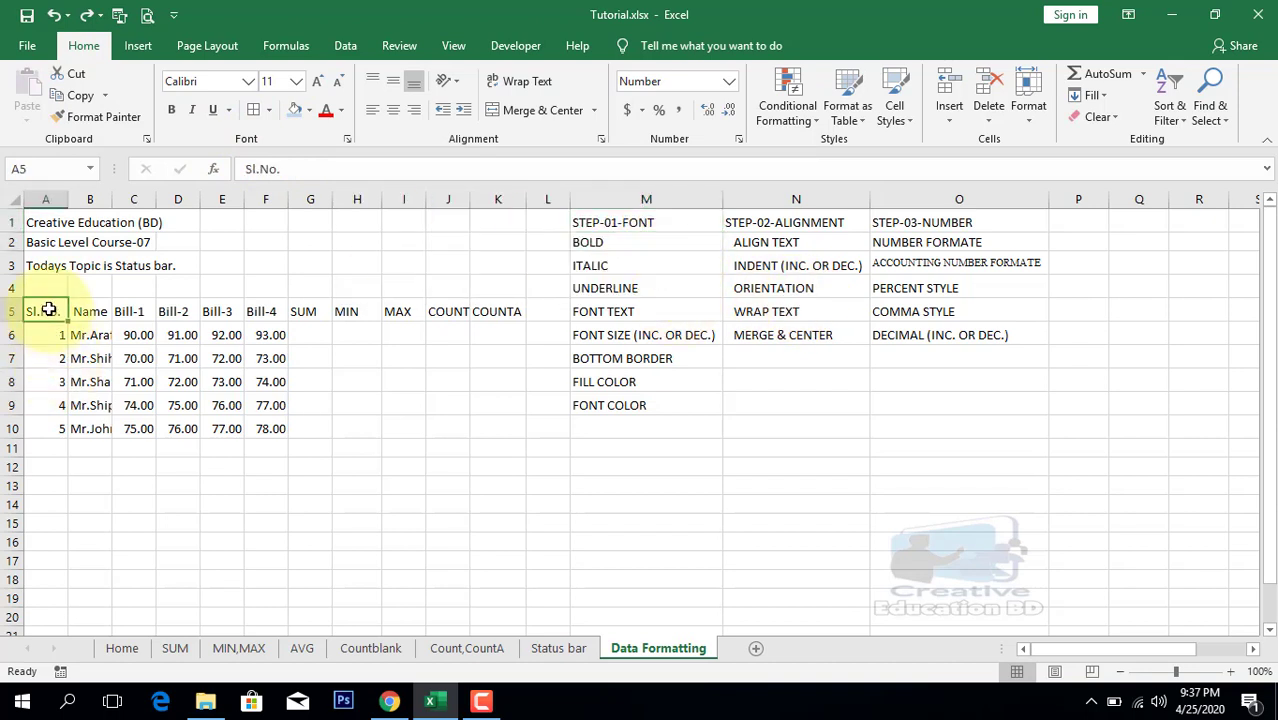
drag(48, 310, 493, 314)
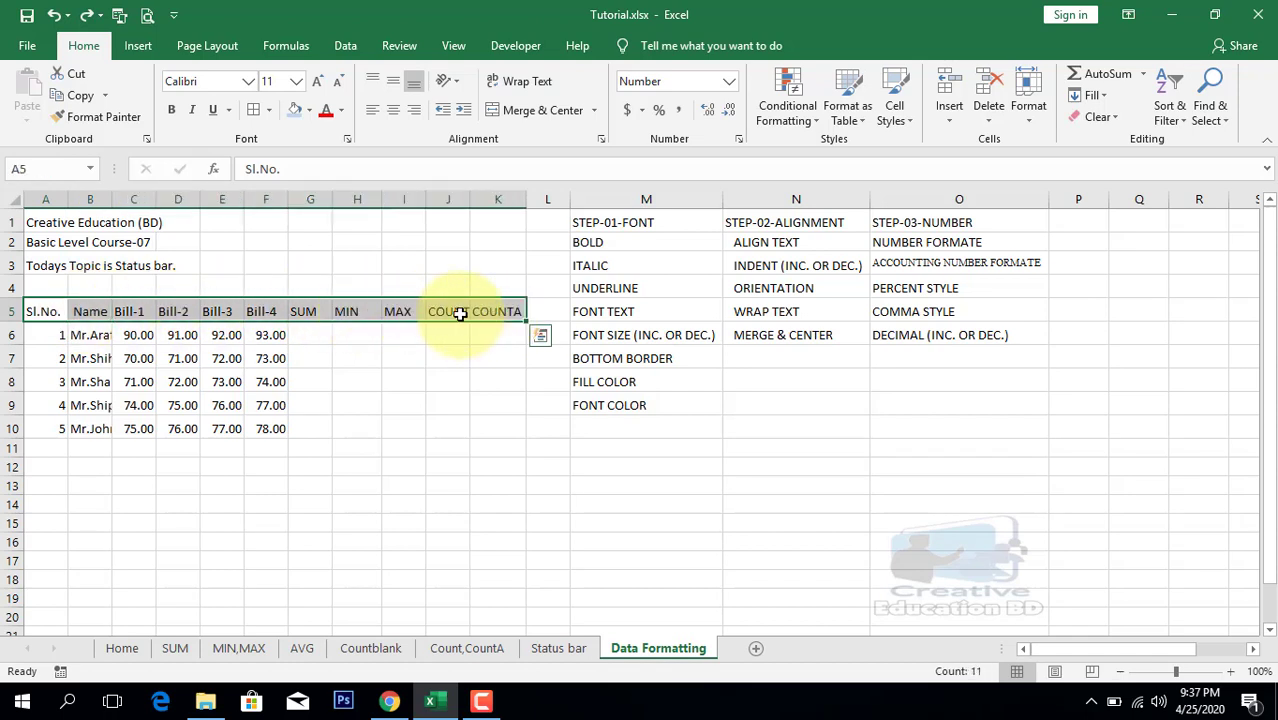
click(172, 116)
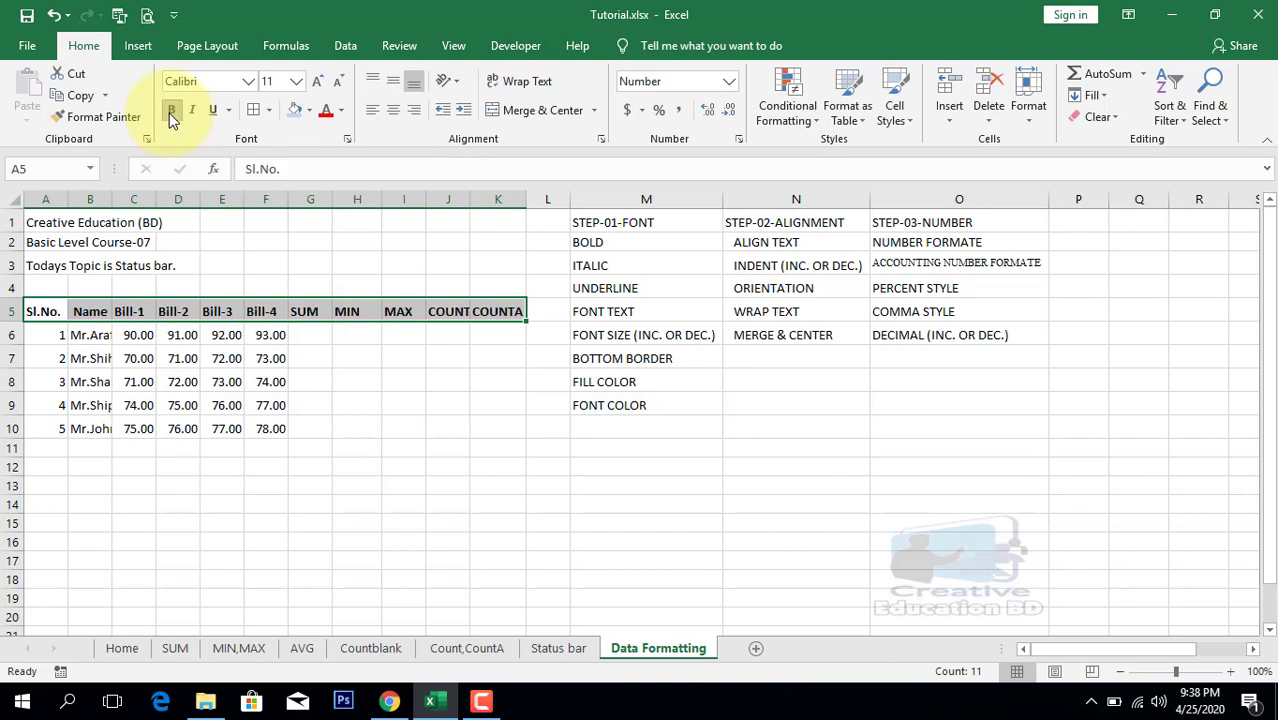
click(172, 116)
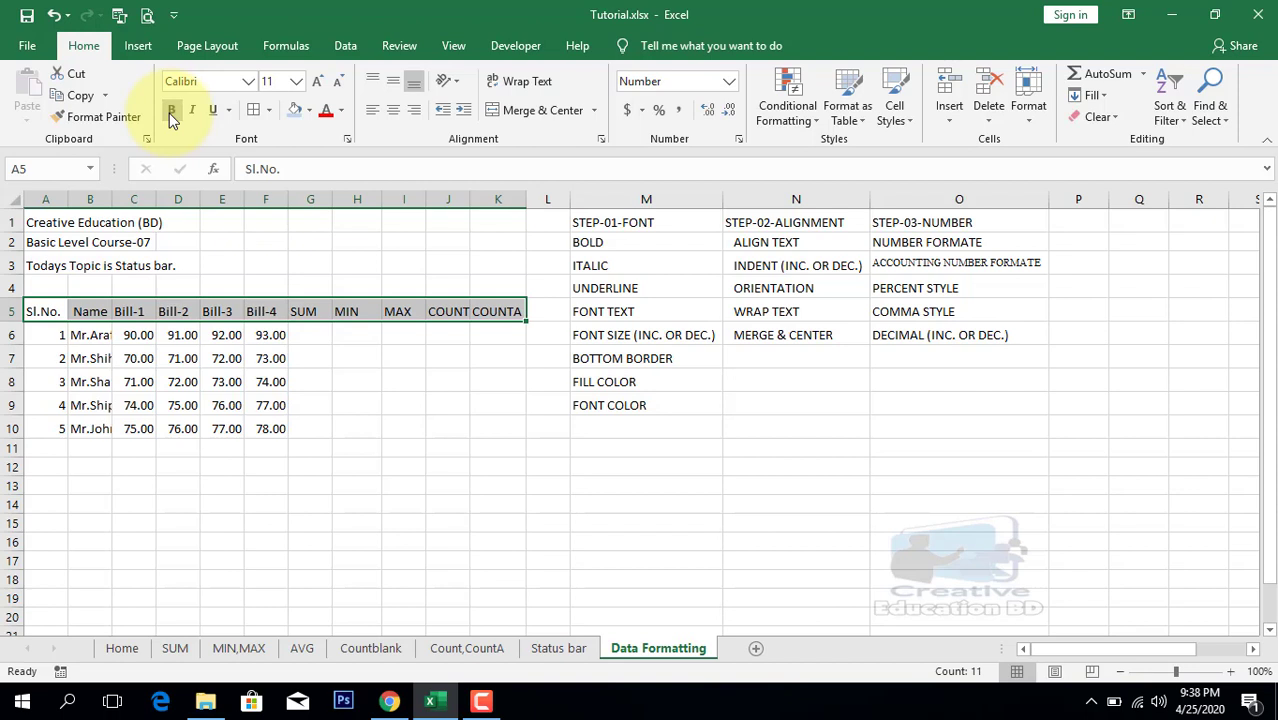
click(172, 116)
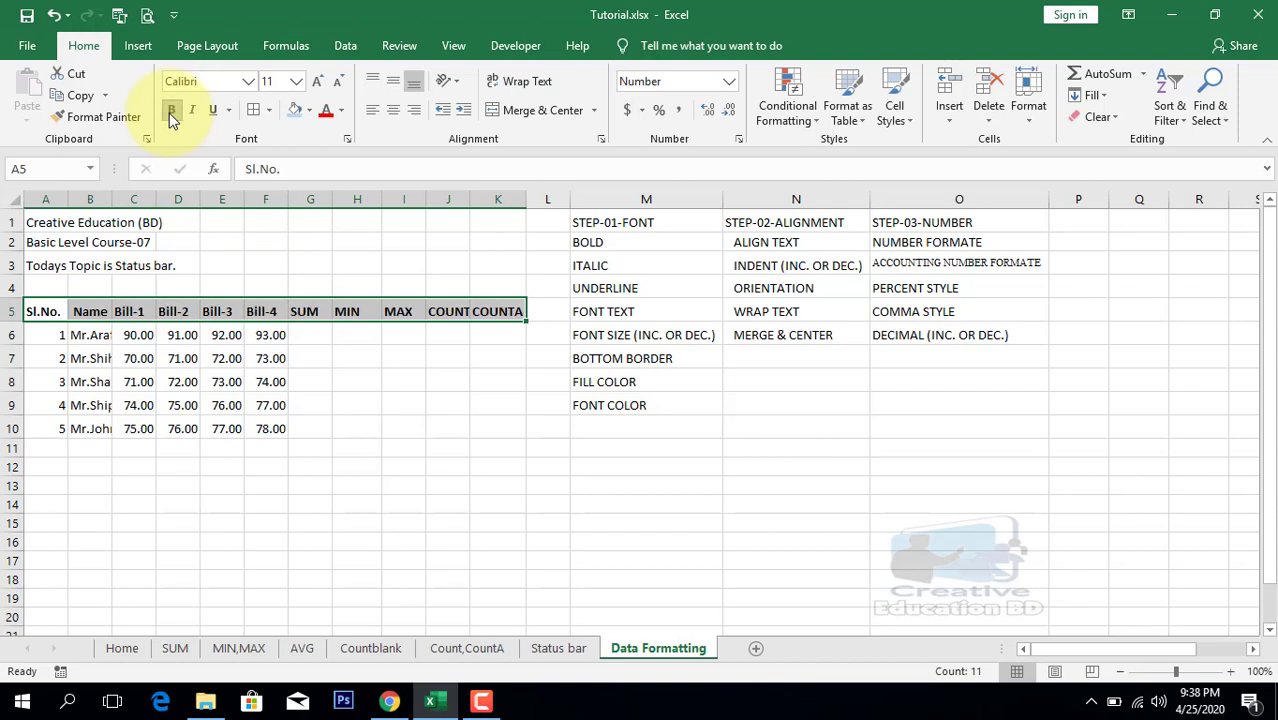
click(640, 267)
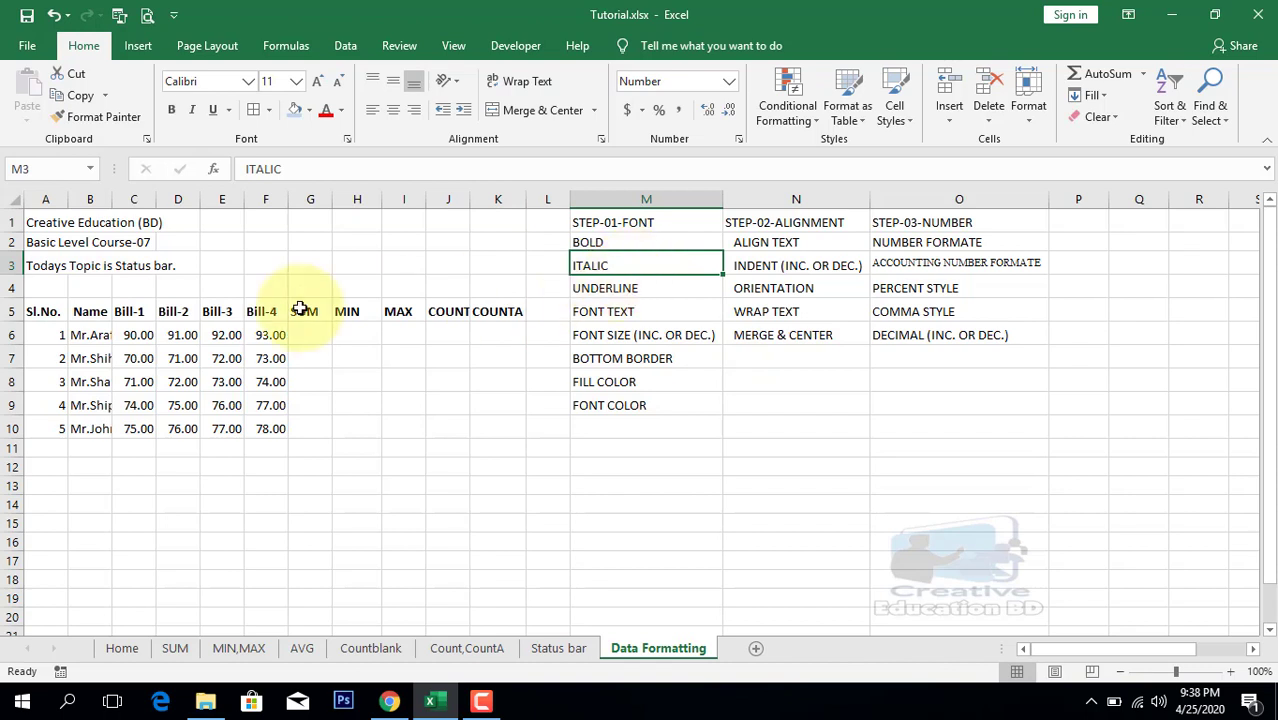
drag(46, 311, 497, 311)
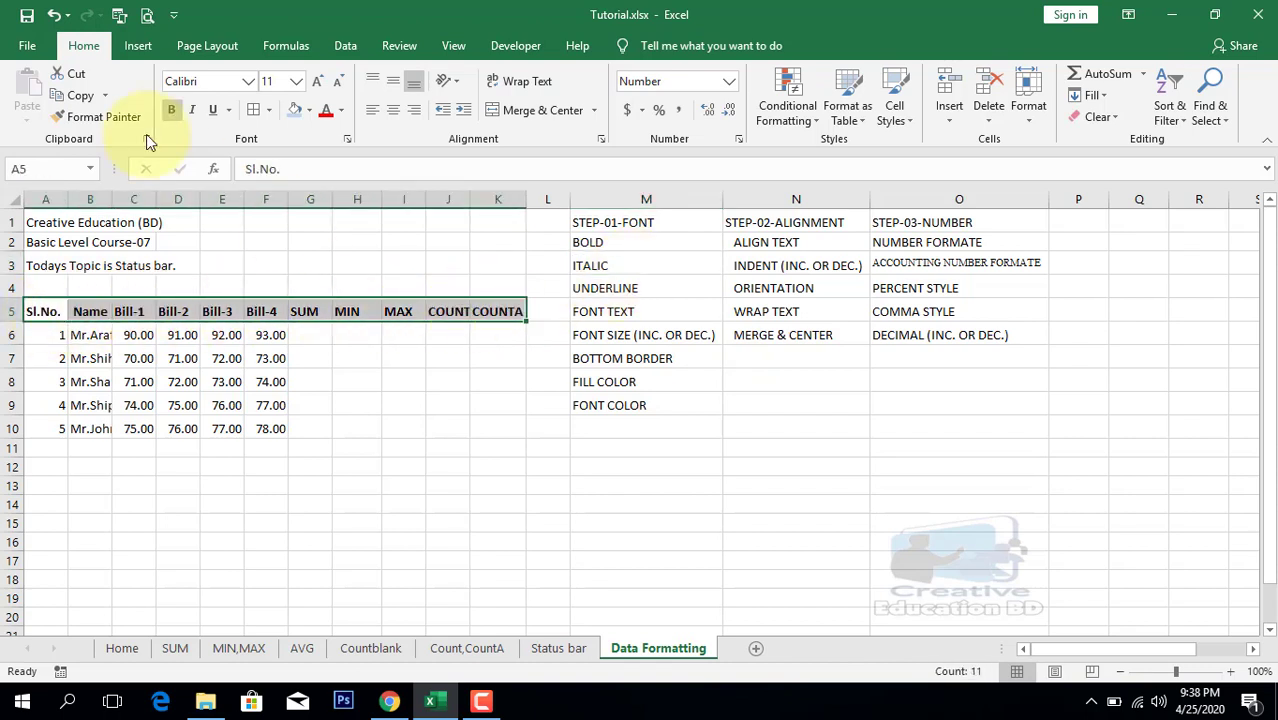
click(195, 112)
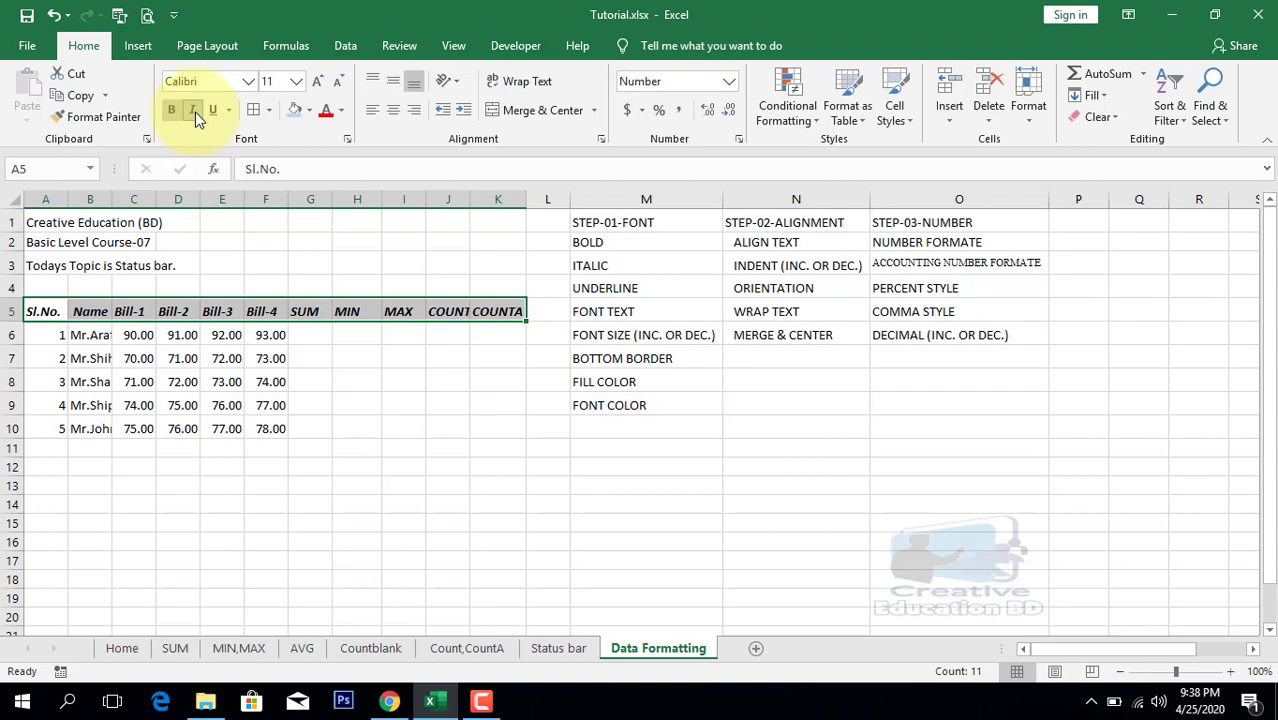
click(195, 112)
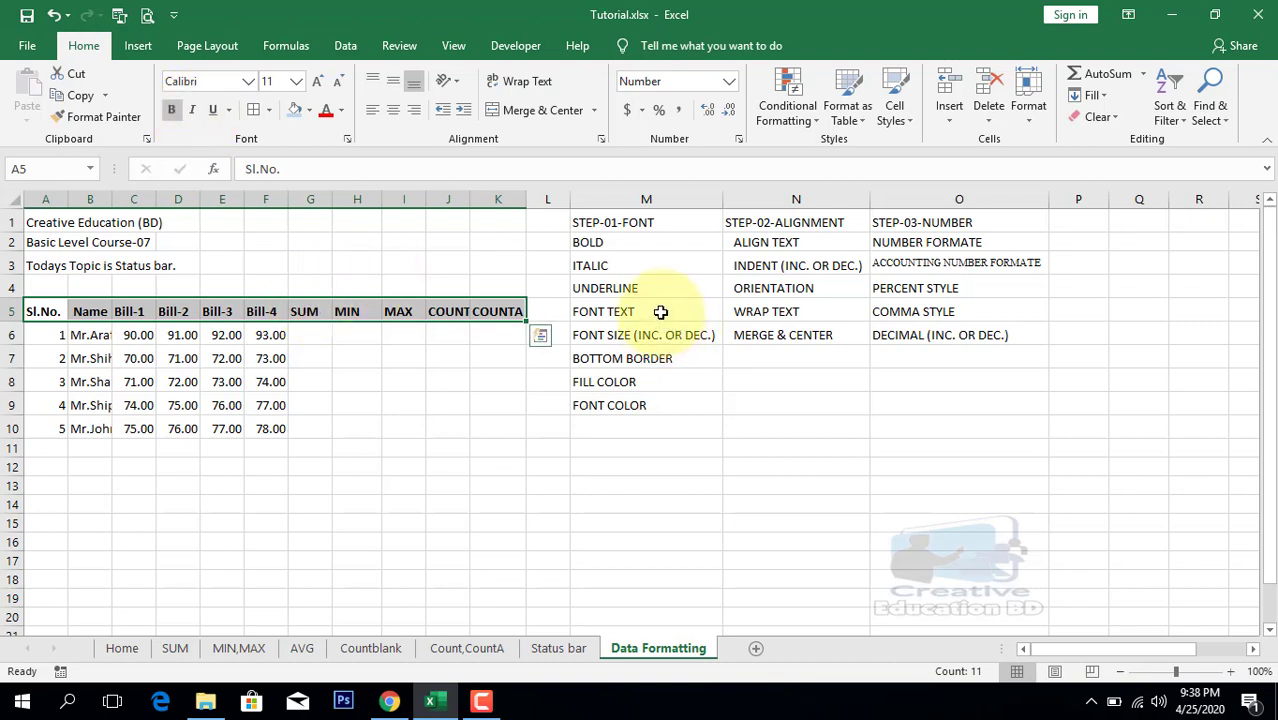
Apply Double Underline to the header row A5:K5.
click(656, 289)
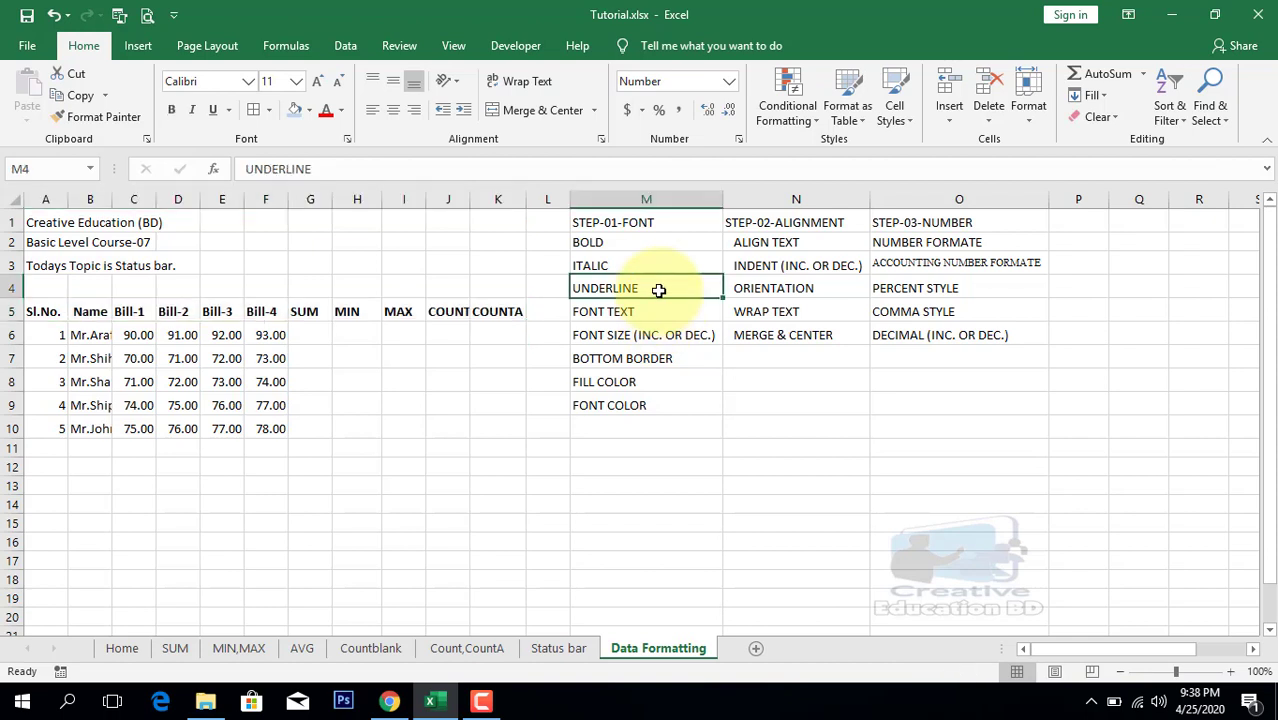
click(40, 312)
drag(40, 312, 489, 316)
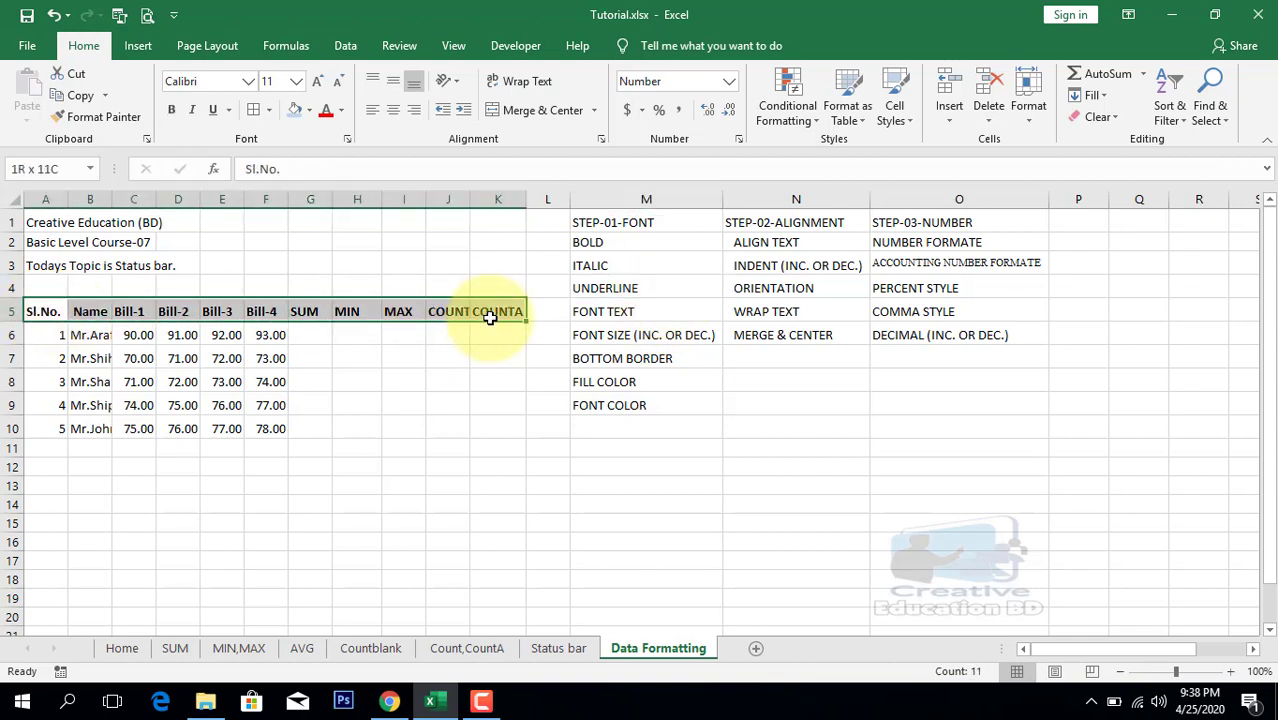
click(214, 112)
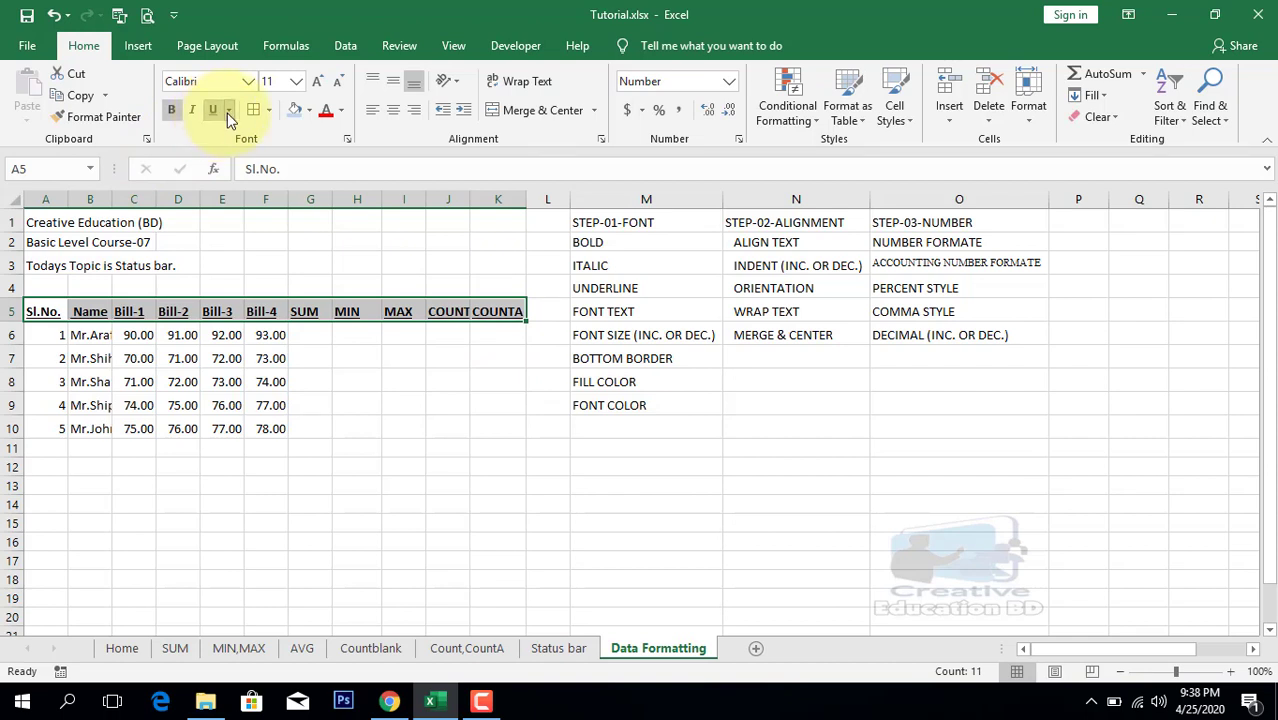
click(229, 112)
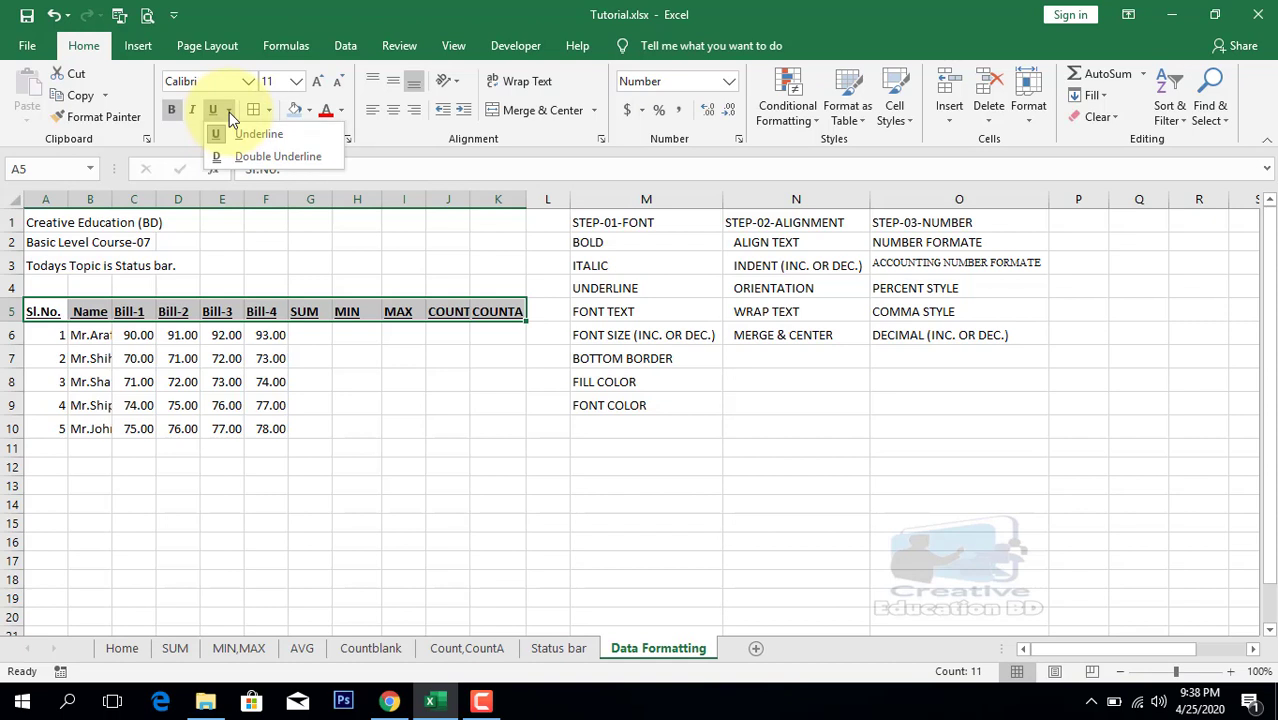
click(278, 157)
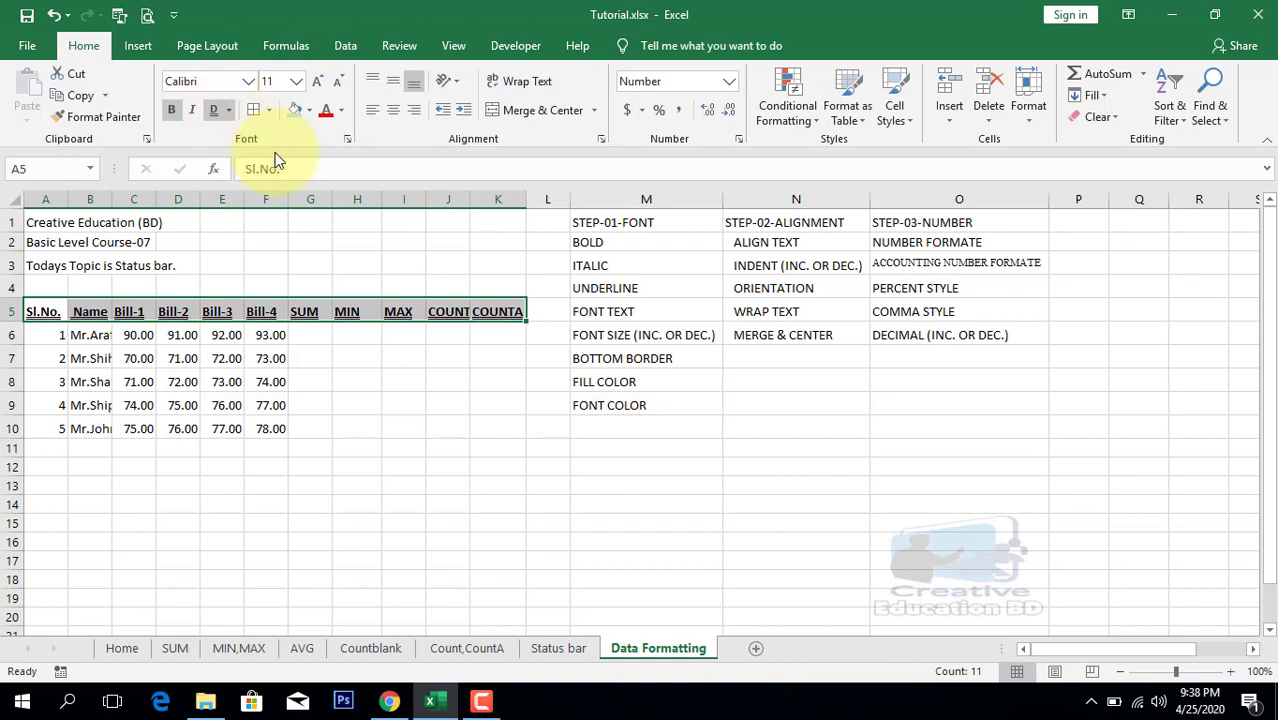
click(662, 288)
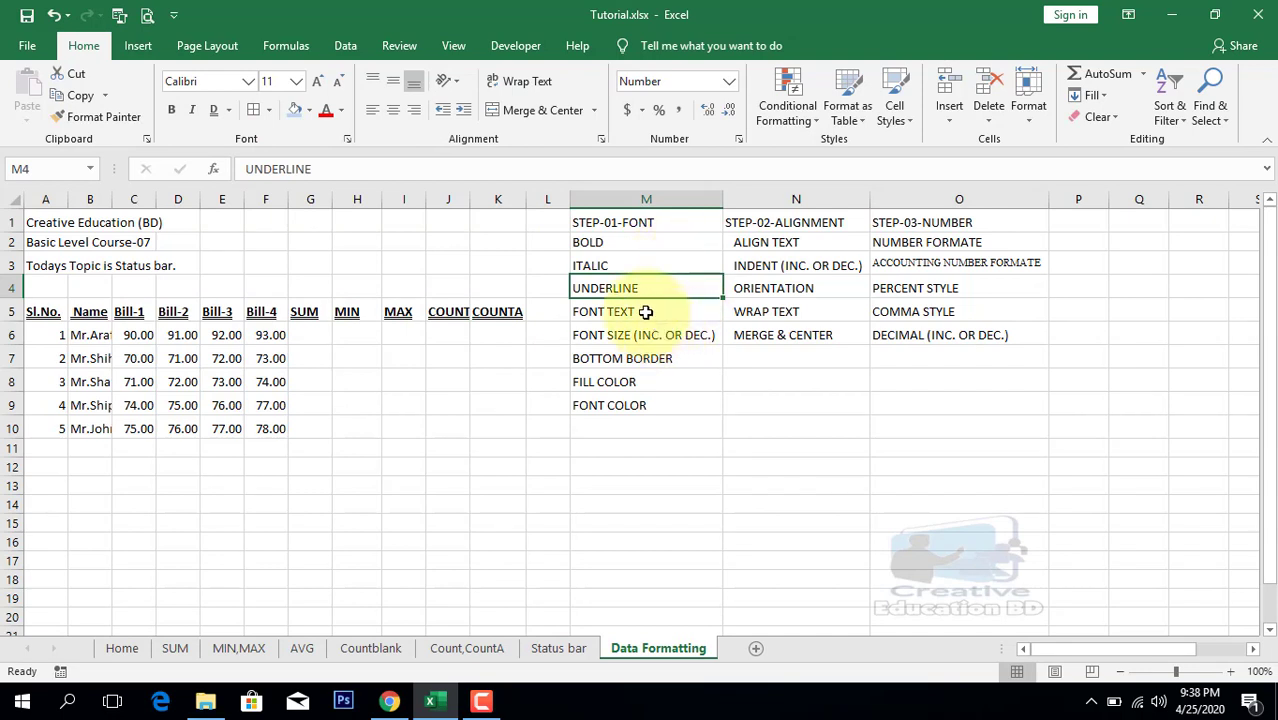
click(646, 312)
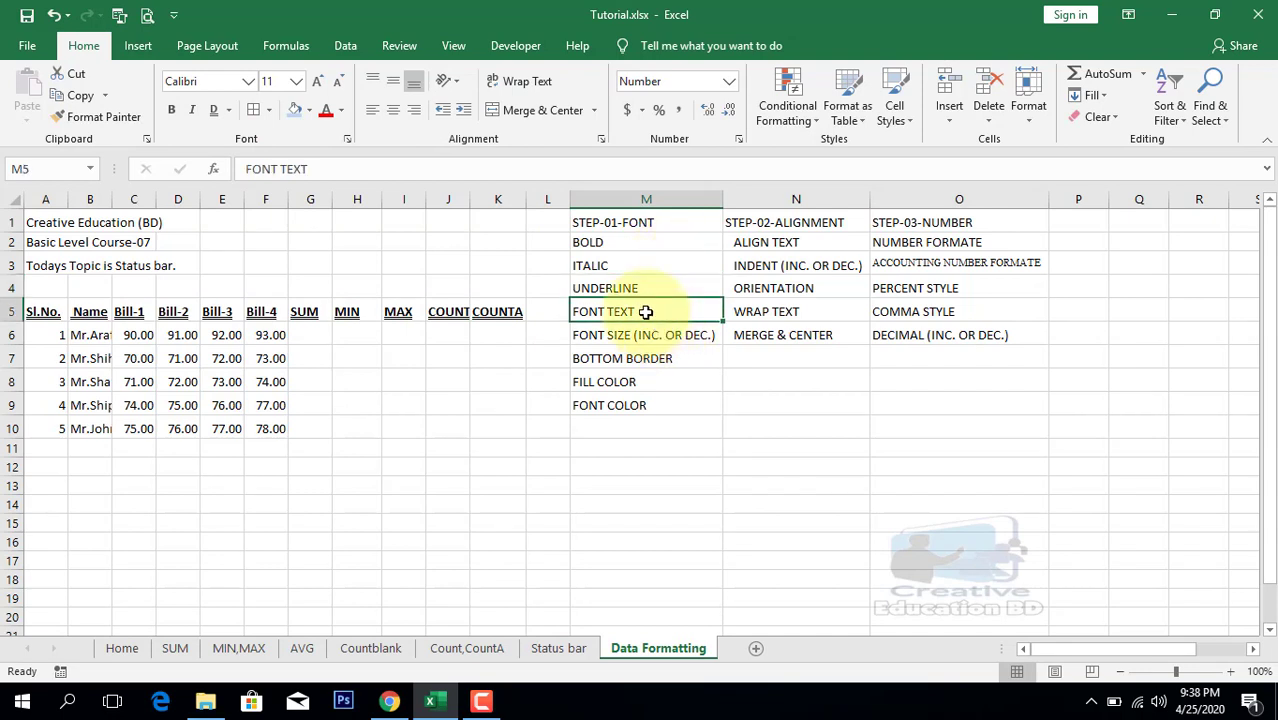
Set the font of the whole table A1:K10 to Times New Roman.
click(36, 224)
shift+click(490, 432)
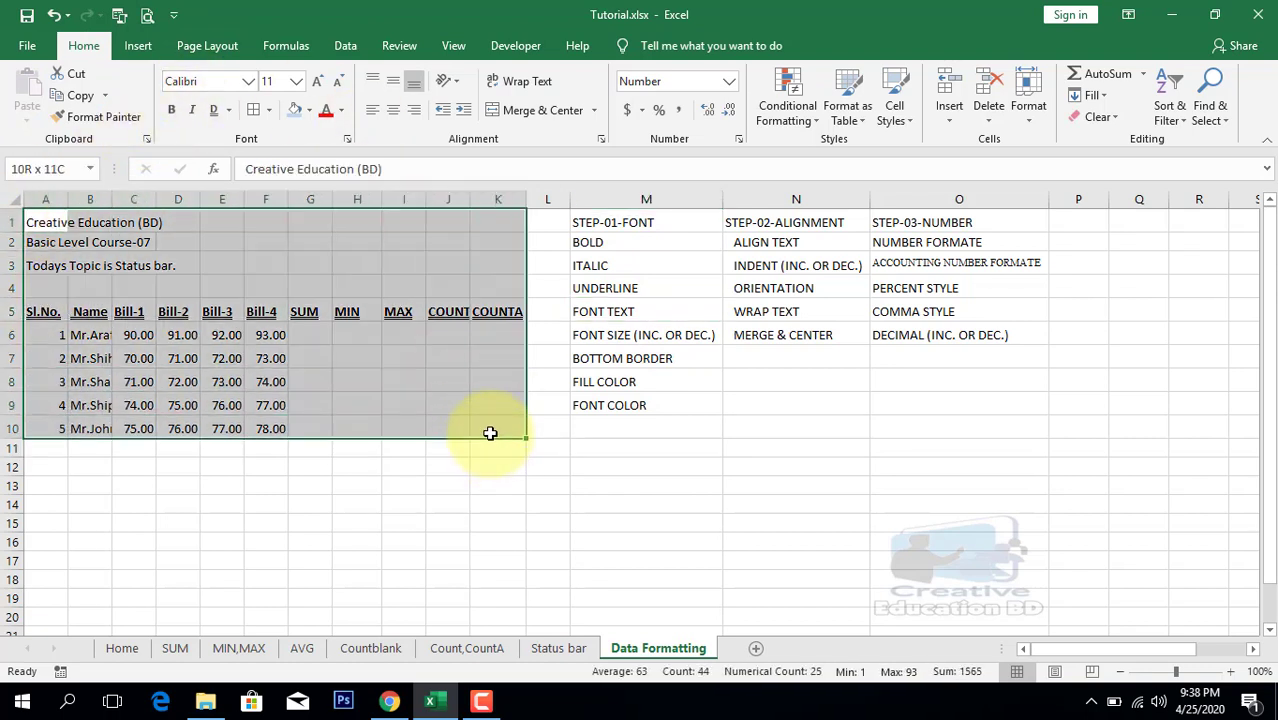
click(247, 84)
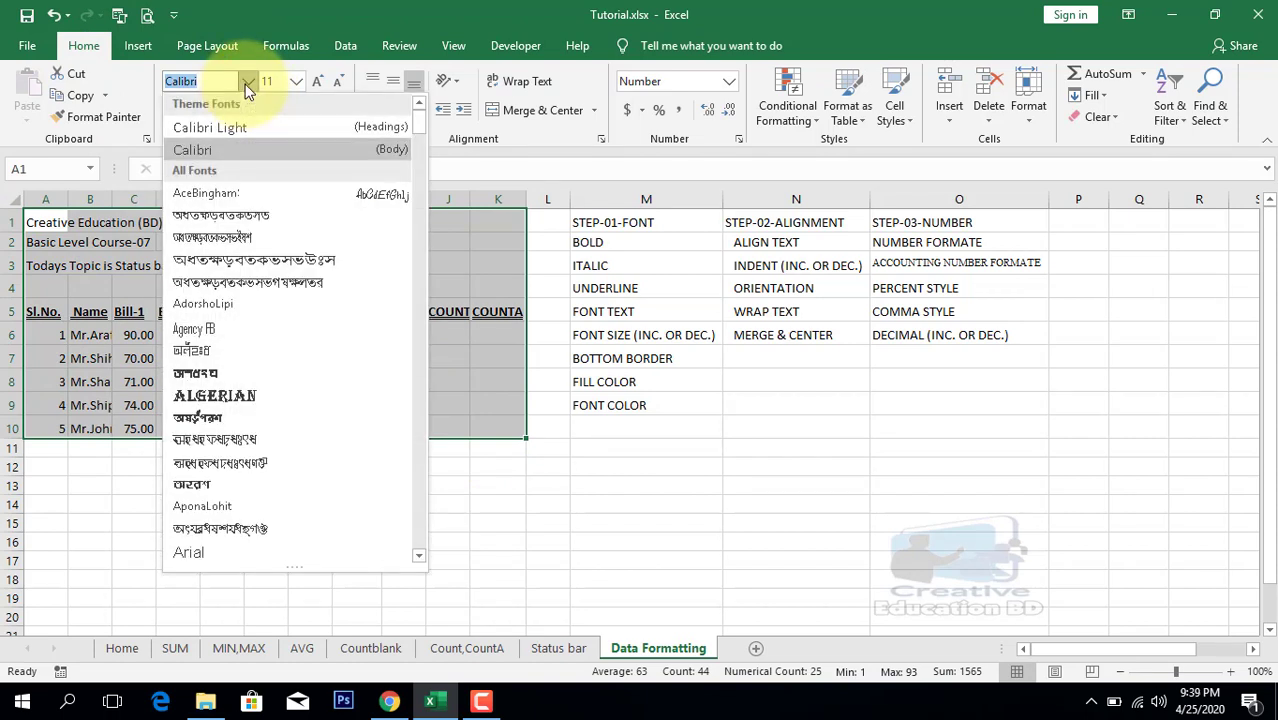
key(Down)
key(Down)
key(Down)
key(Down)
key(Down)
key(Down)
key(Down)
key(Down)
key(Down)
key(Down)
key(Down)
key(Down)
key(Down)
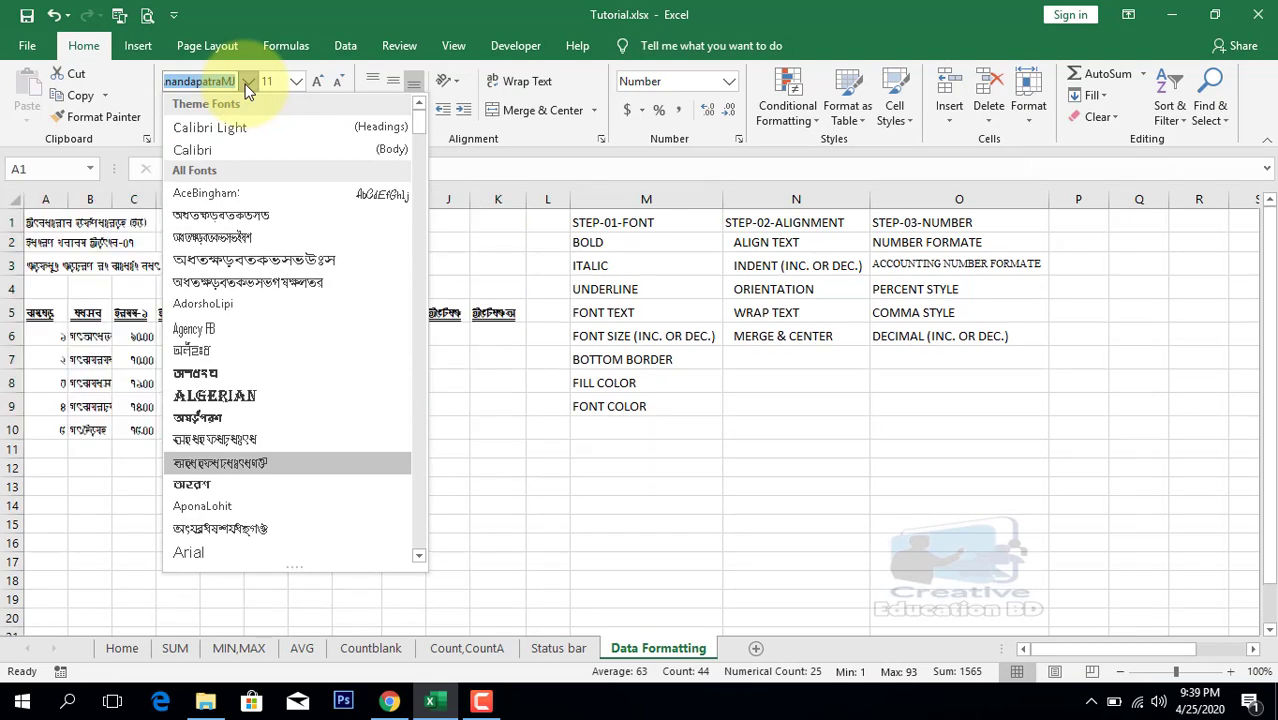
text(tim)
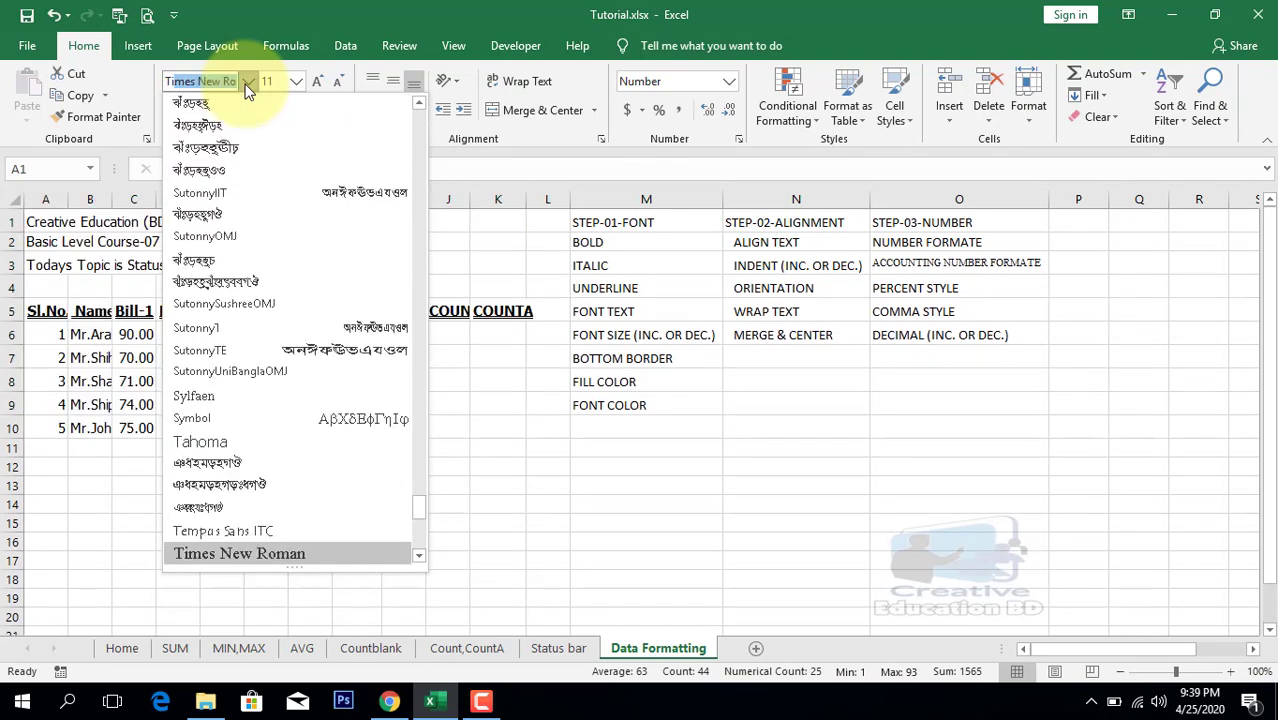
click(262, 558)
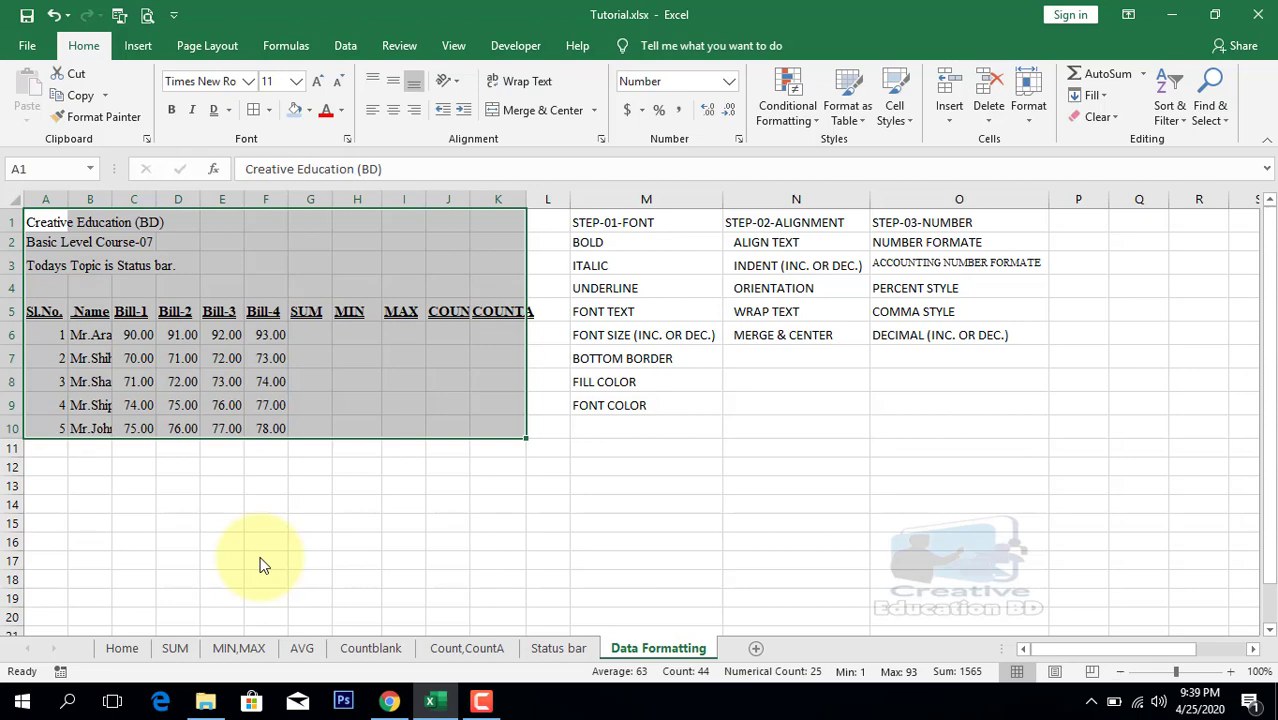
click(628, 313)
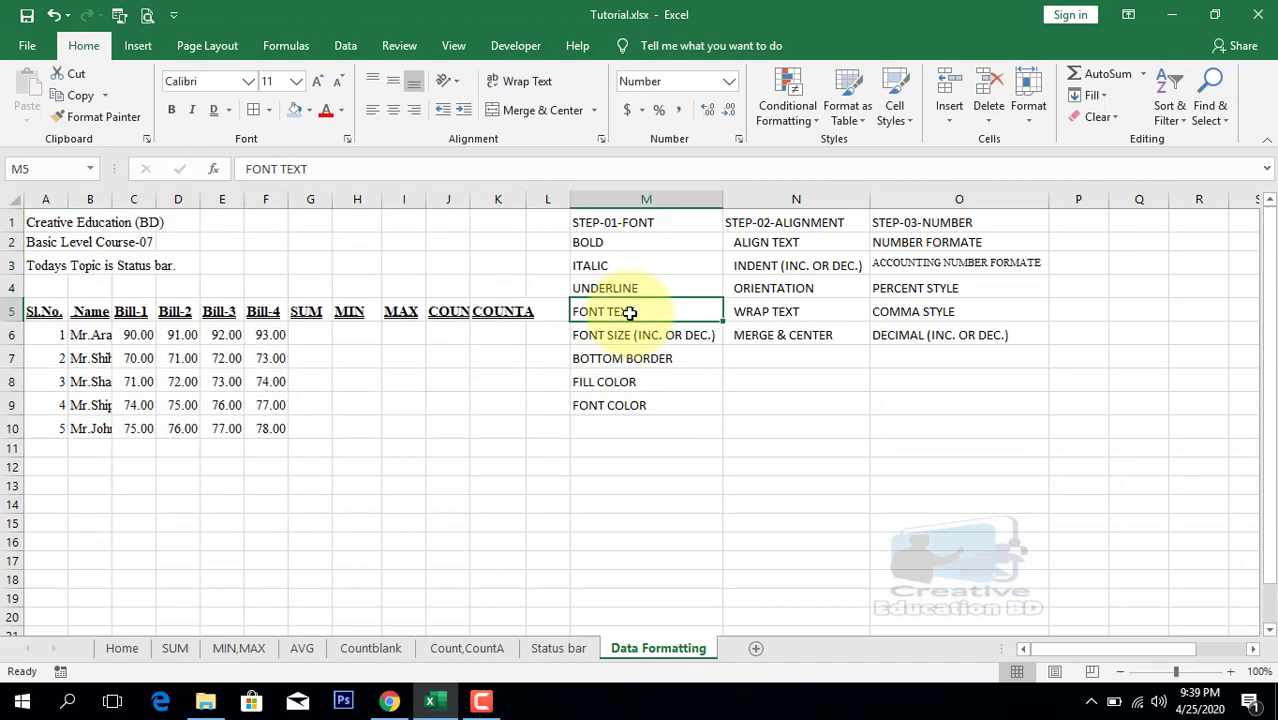
Size the header row A5:K5 to 12 point, then adjust it to 14 point.
click(58, 314)
drag(58, 314, 522, 310)
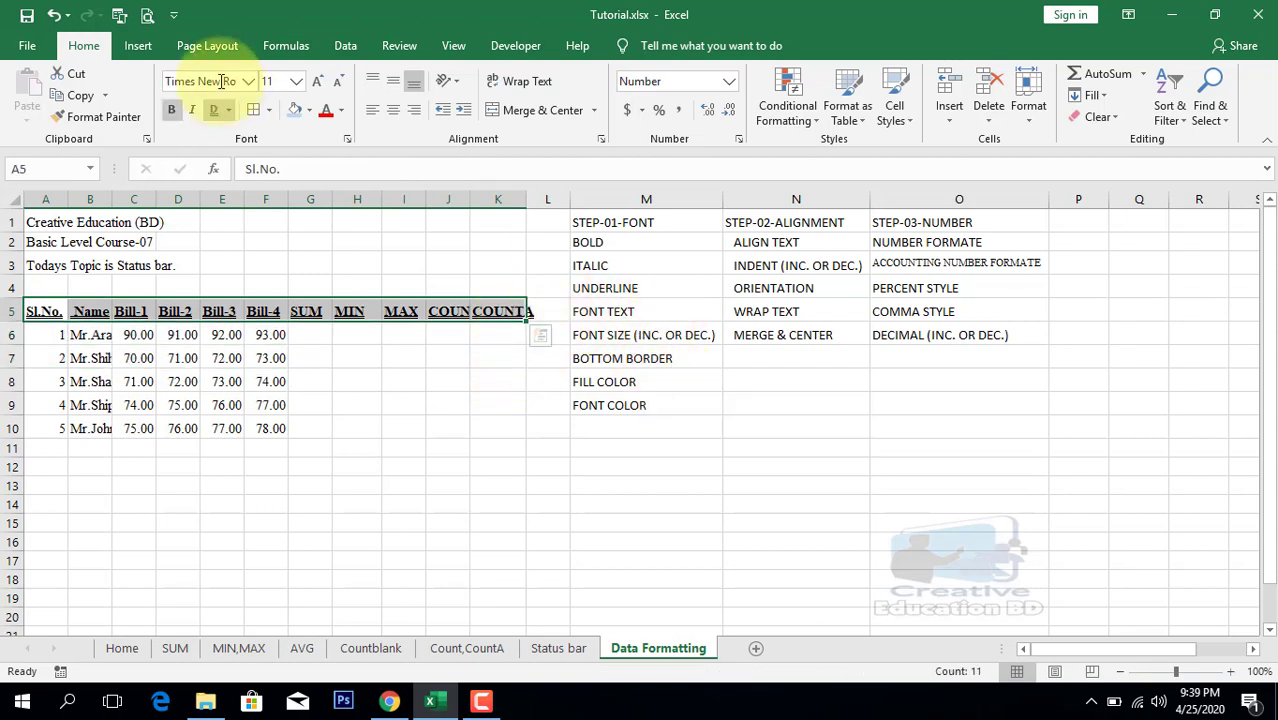
click(296, 83)
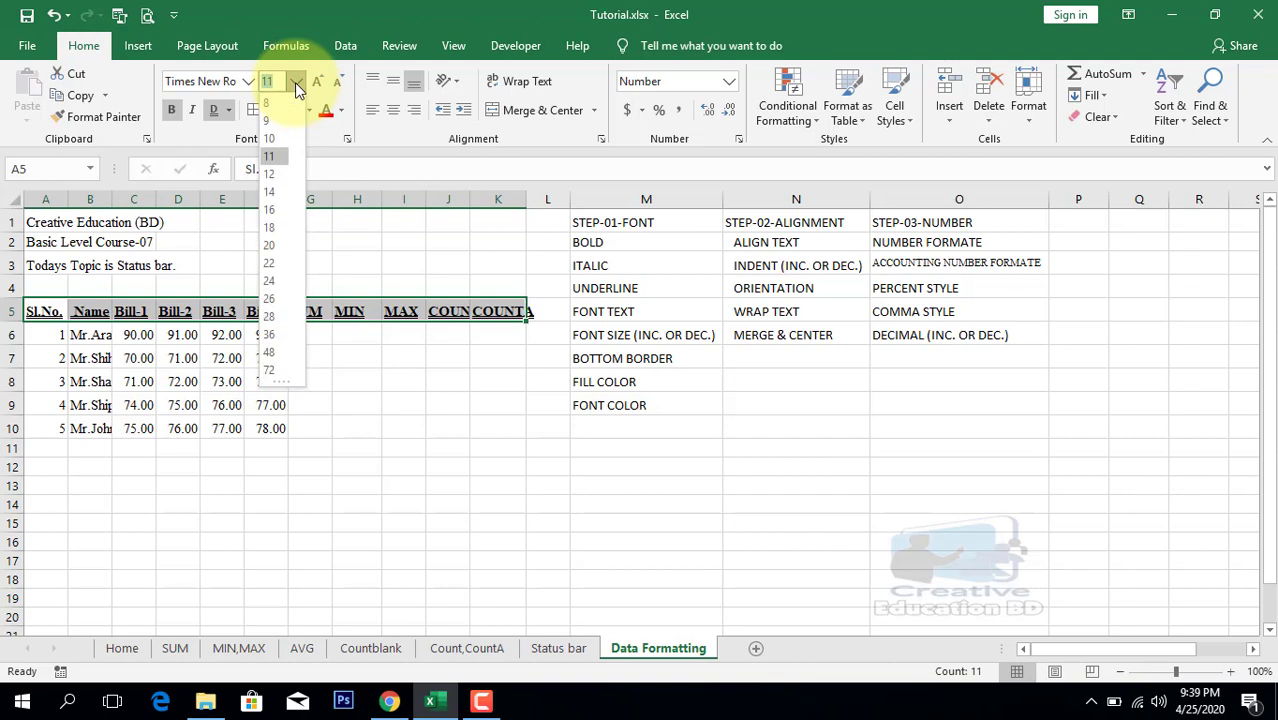
click(271, 173)
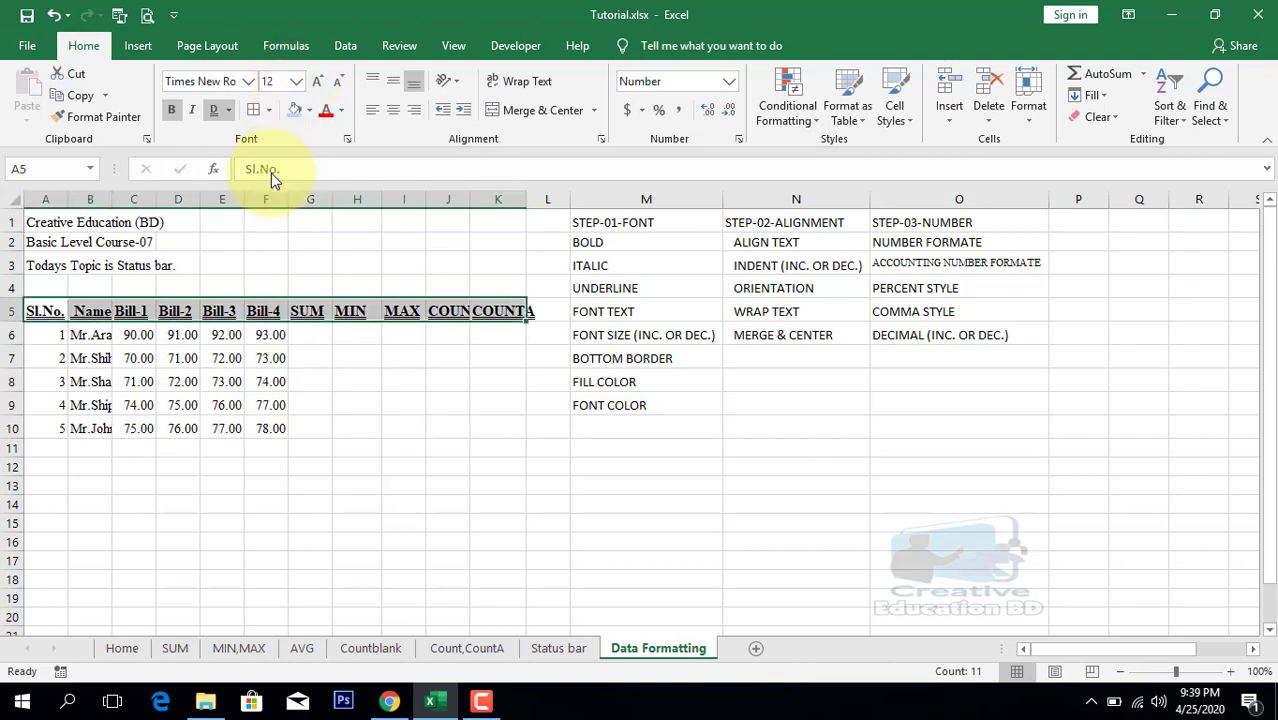
click(319, 84)
click(319, 84)
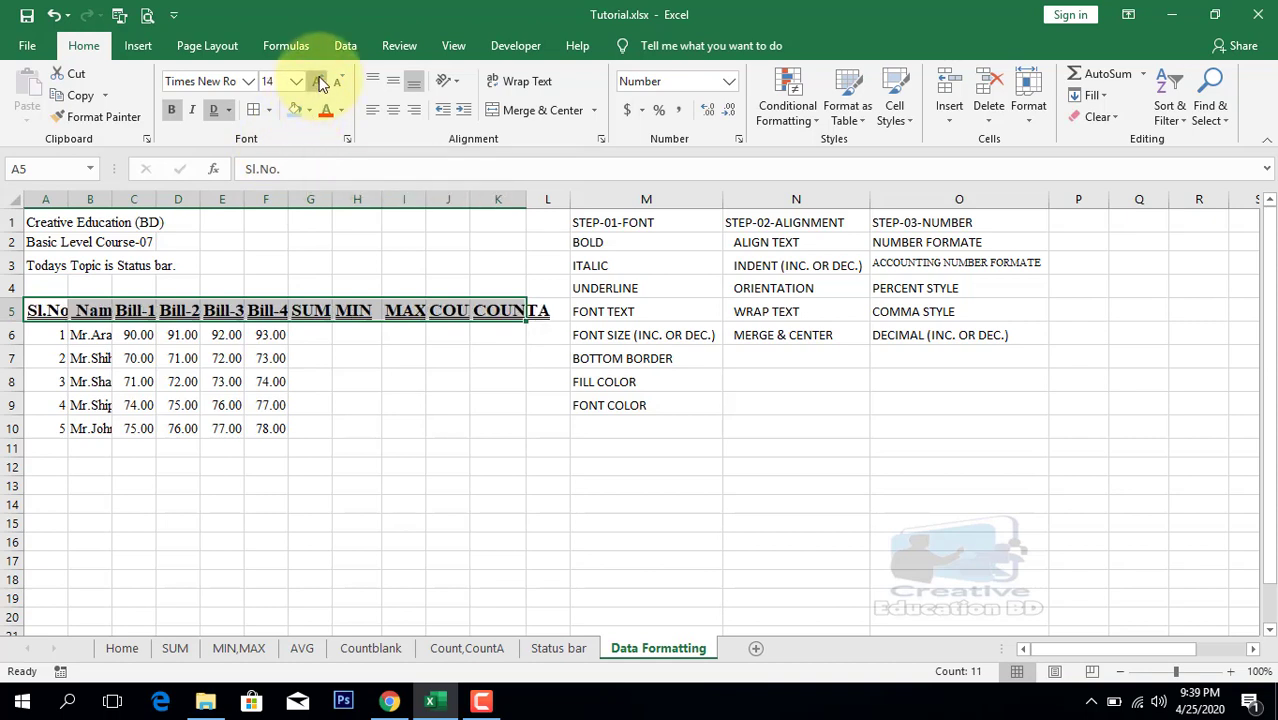
click(319, 84)
click(319, 84)
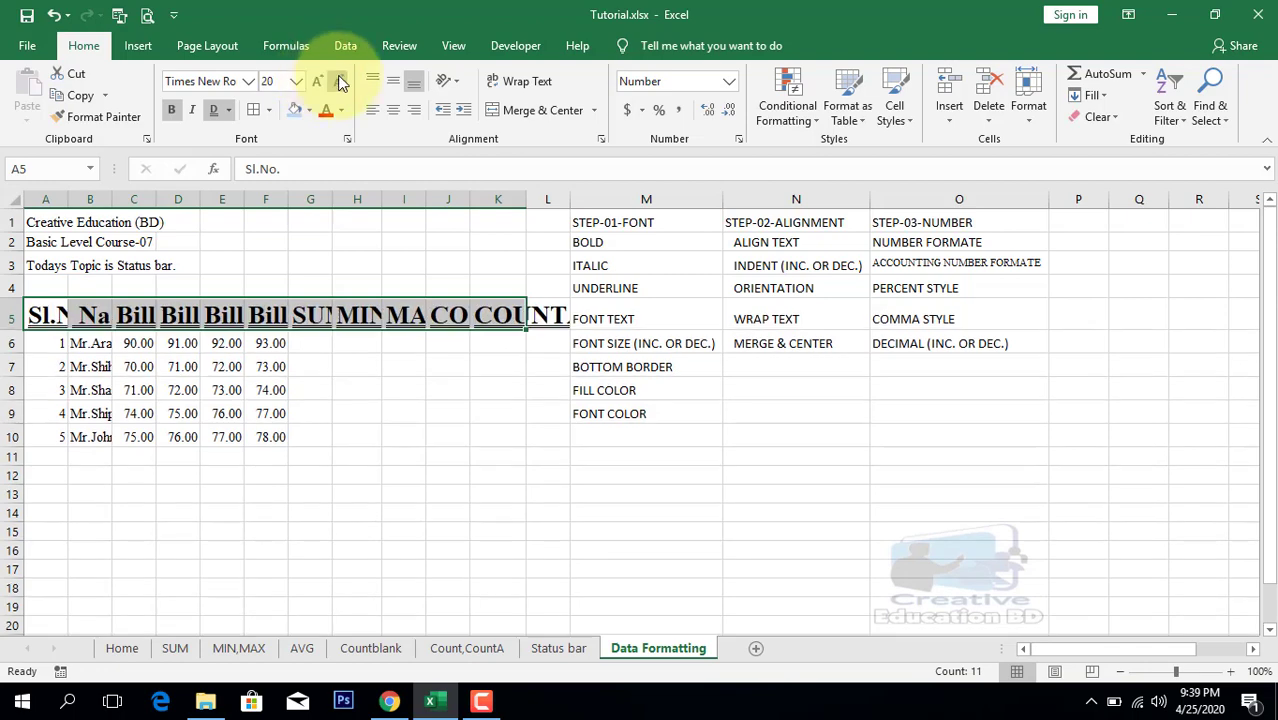
click(340, 82)
click(340, 82)
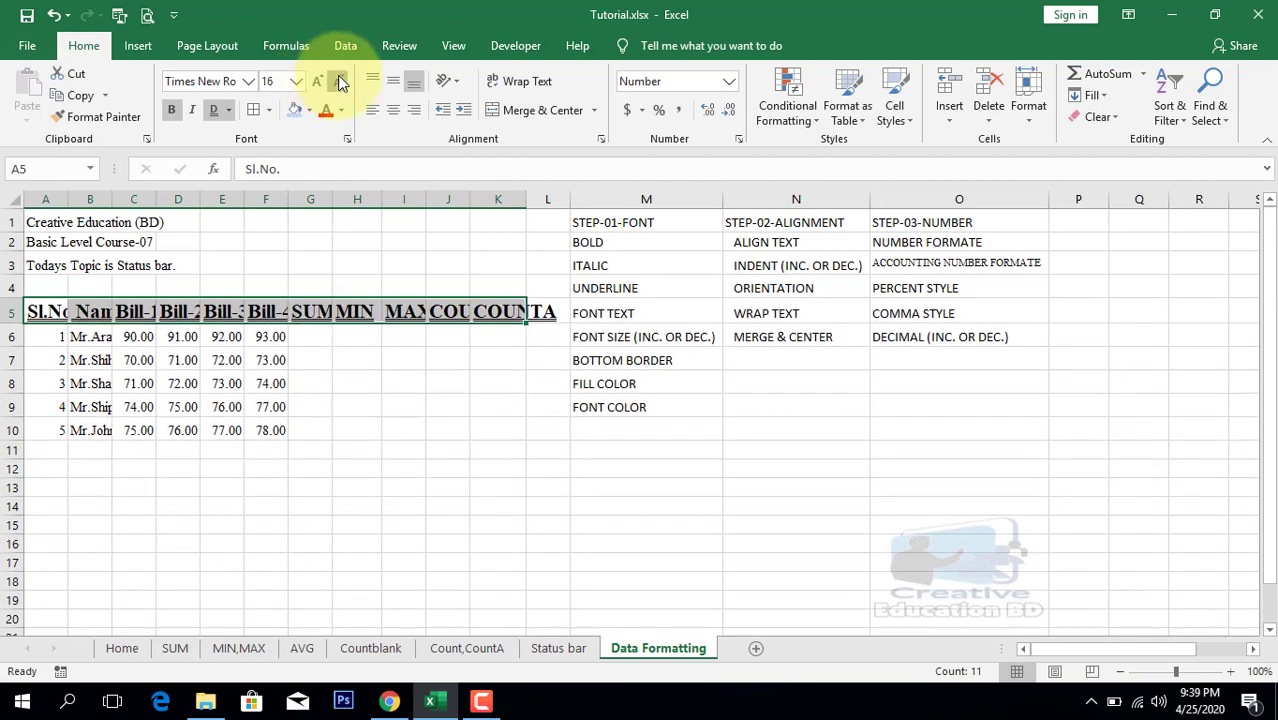
click(340, 82)
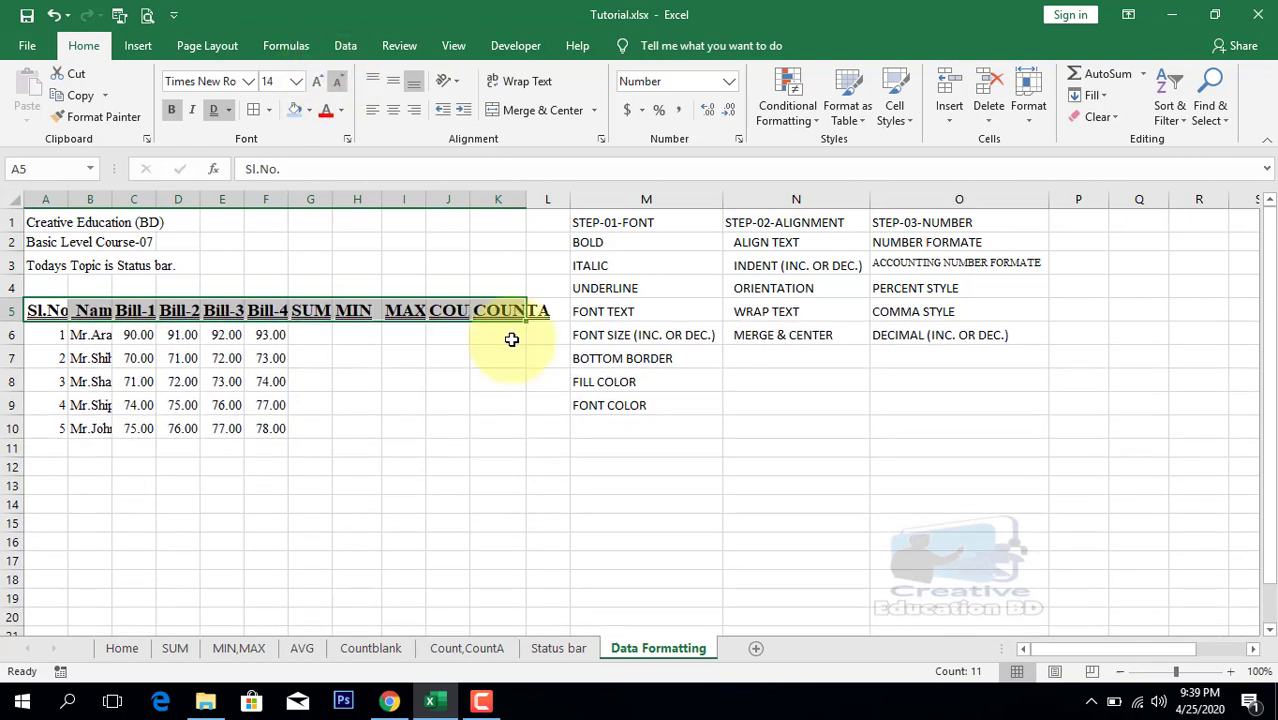
Magnify the sheet to 172% and move to the Font Size and Bottom Border checklist items.
click(1188, 672)
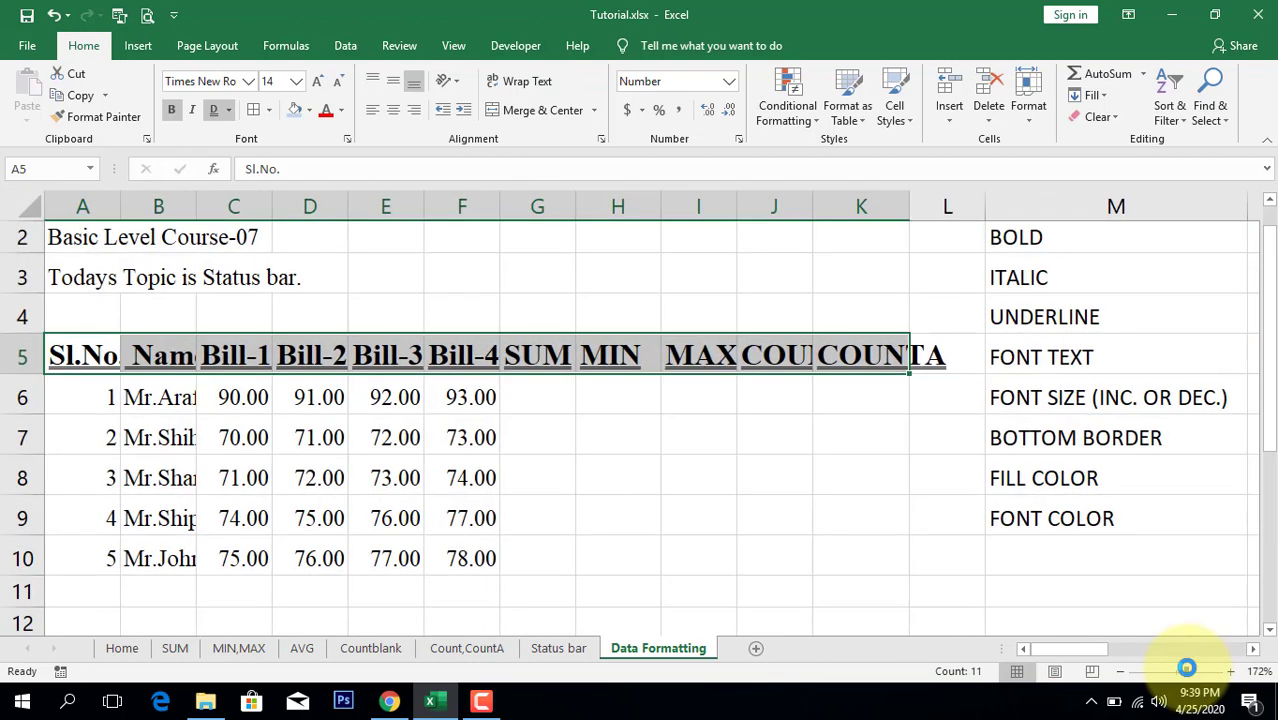
click(1126, 398)
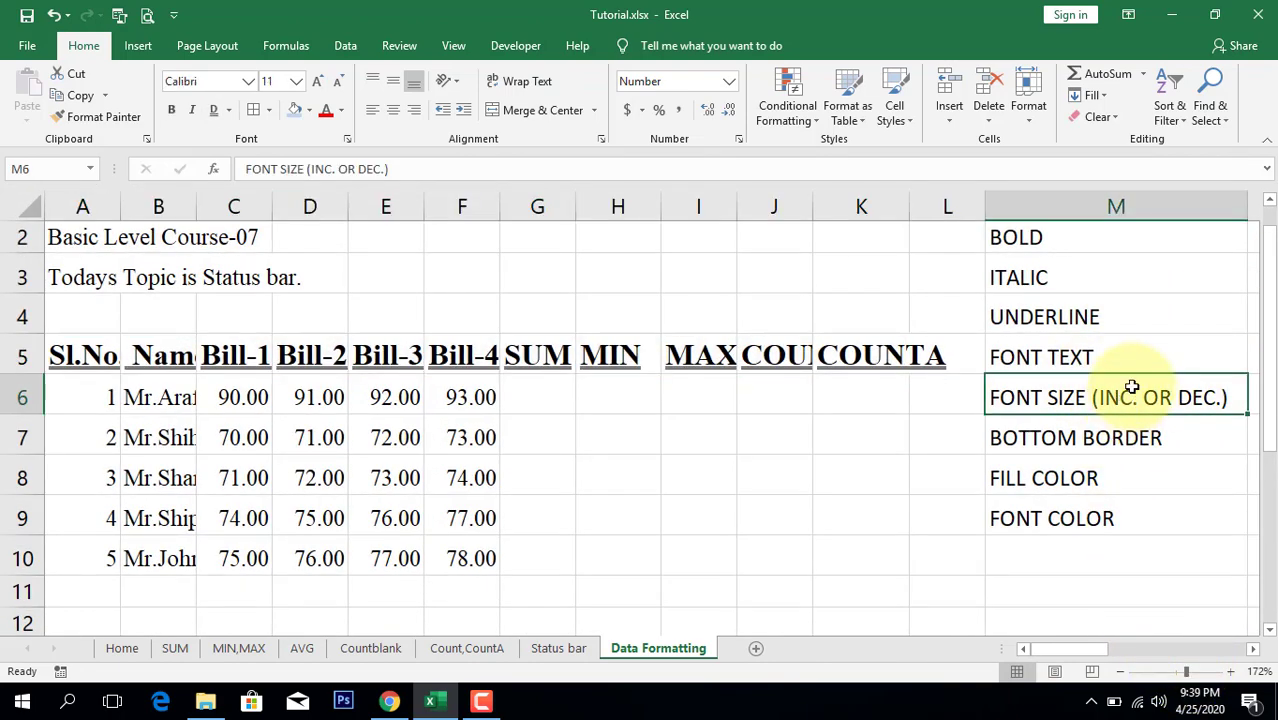
click(1082, 437)
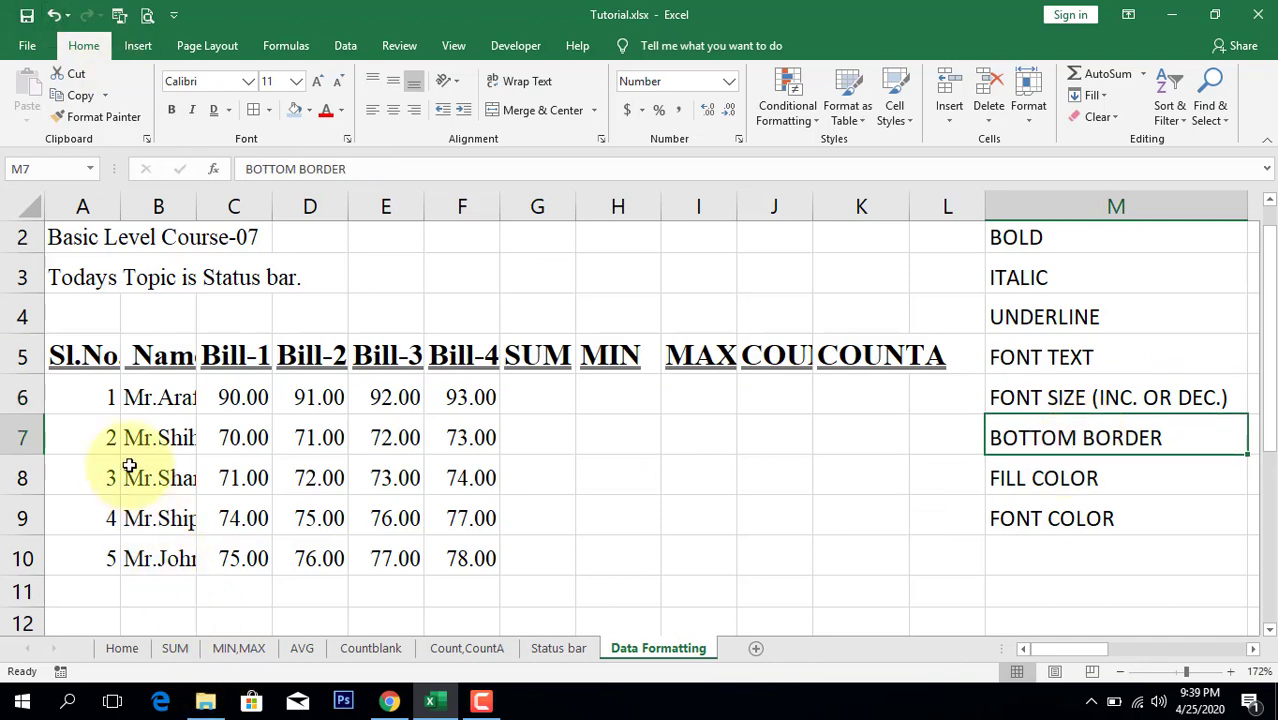
Apply All Borders to A5:K10, then open More Borders and cancel it.
drag(103, 348, 871, 547)
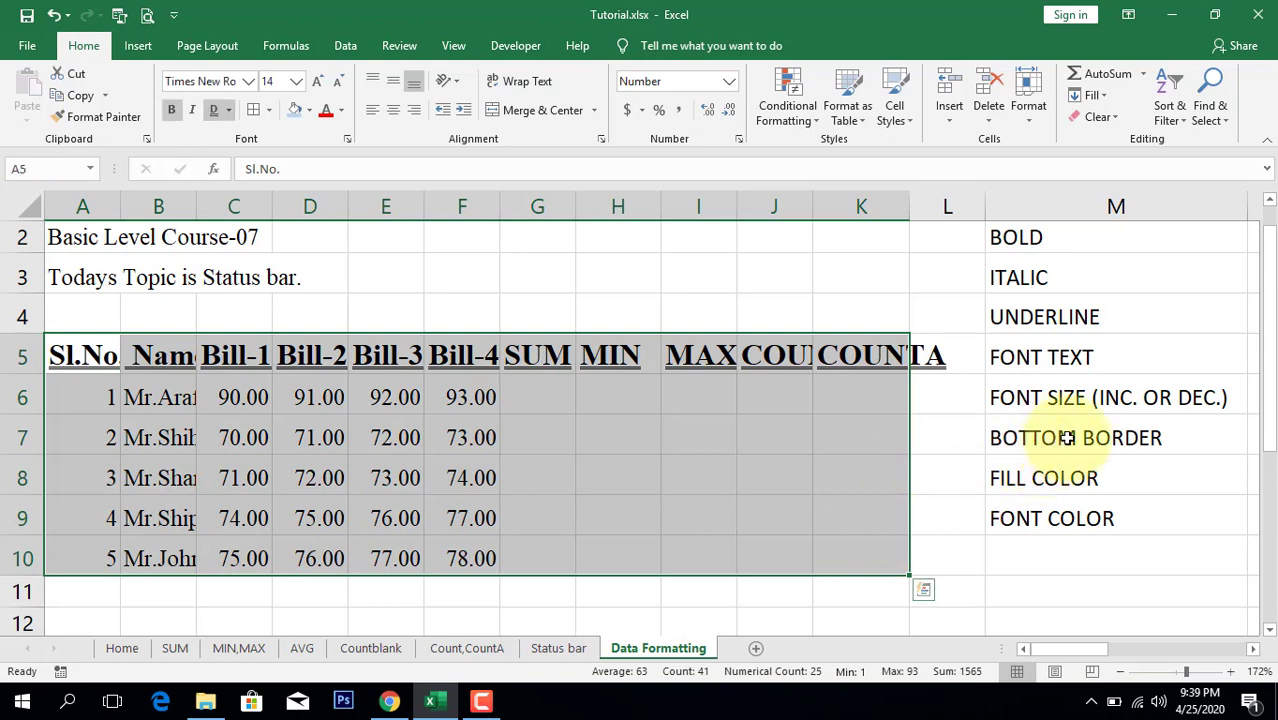
click(269, 111)
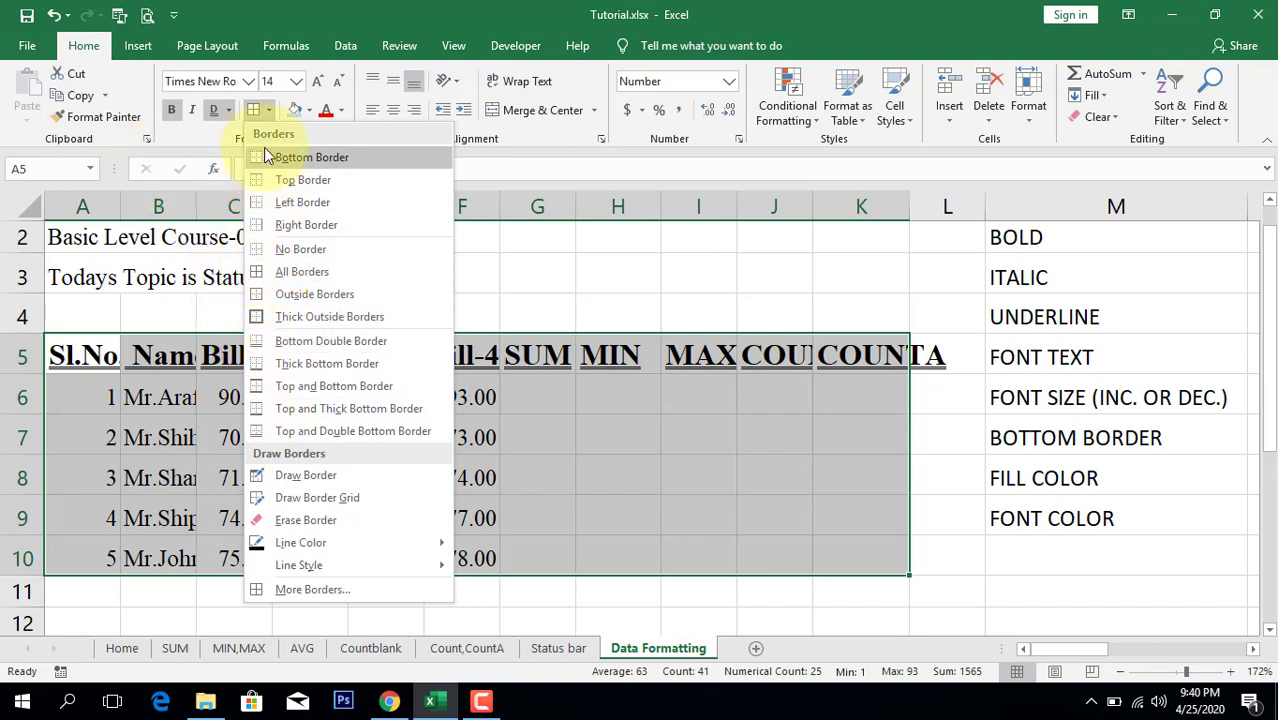
click(265, 271)
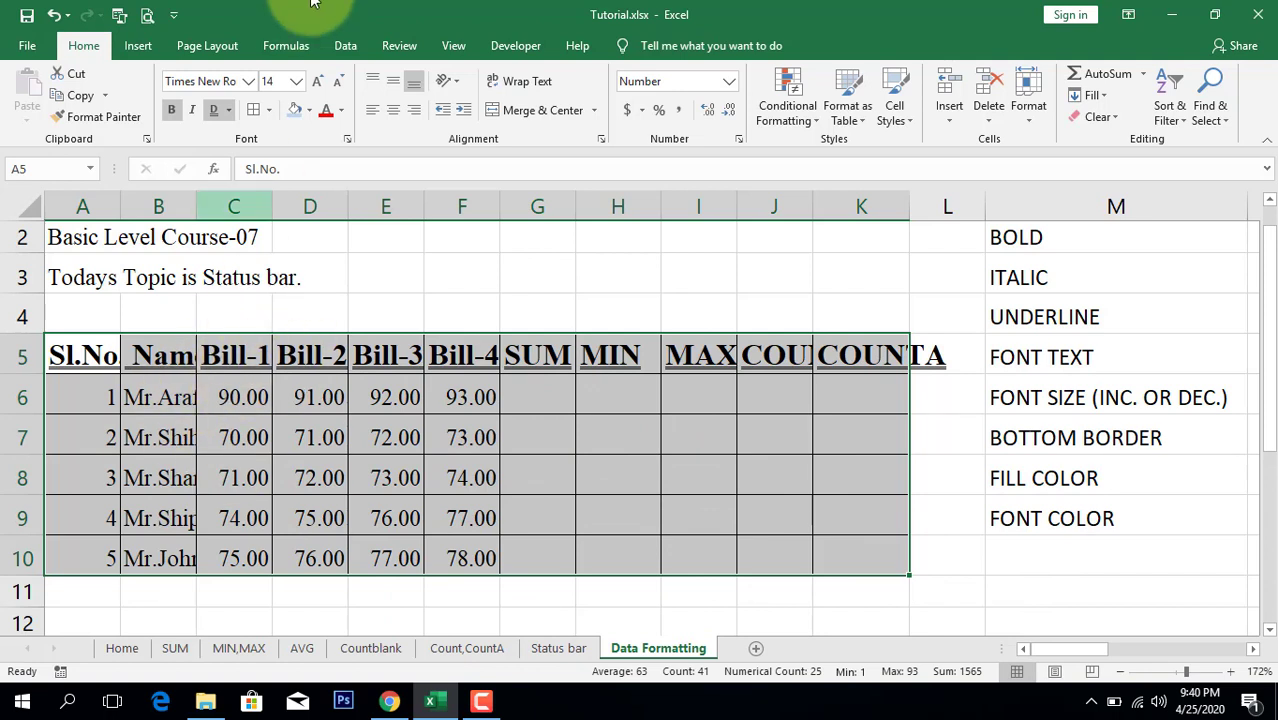
click(268, 110)
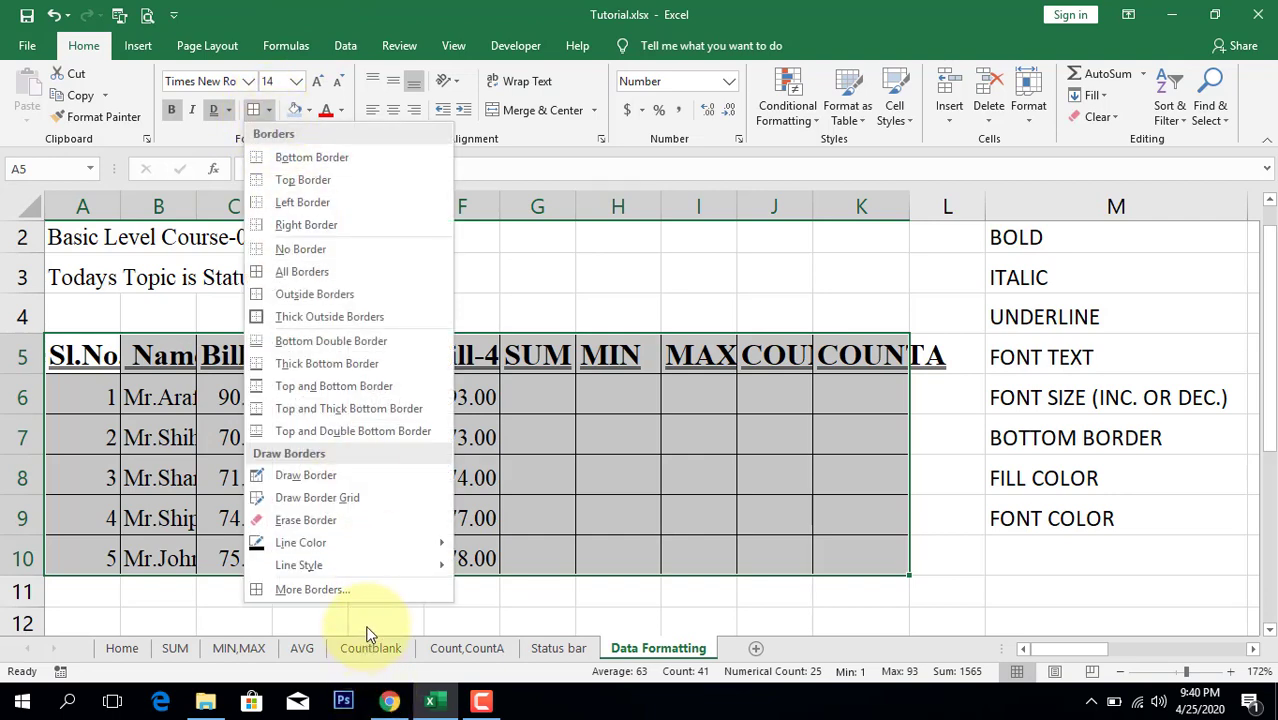
click(368, 592)
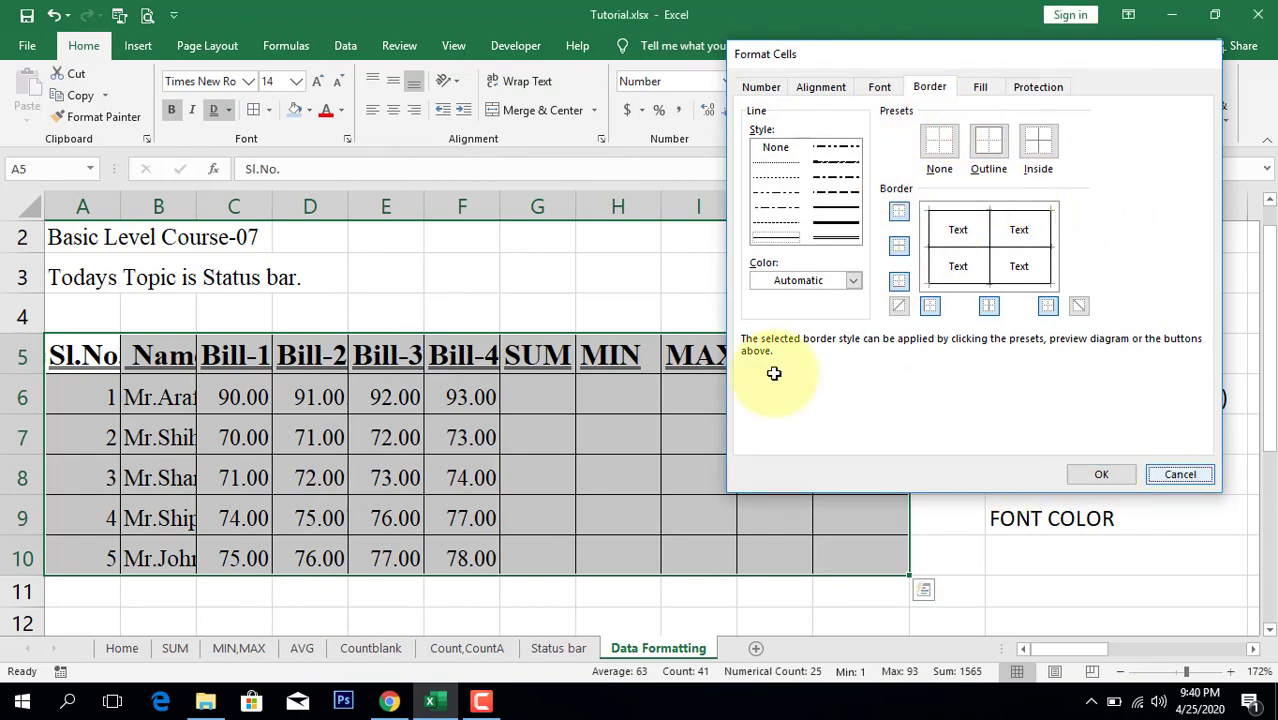
key(Escape)
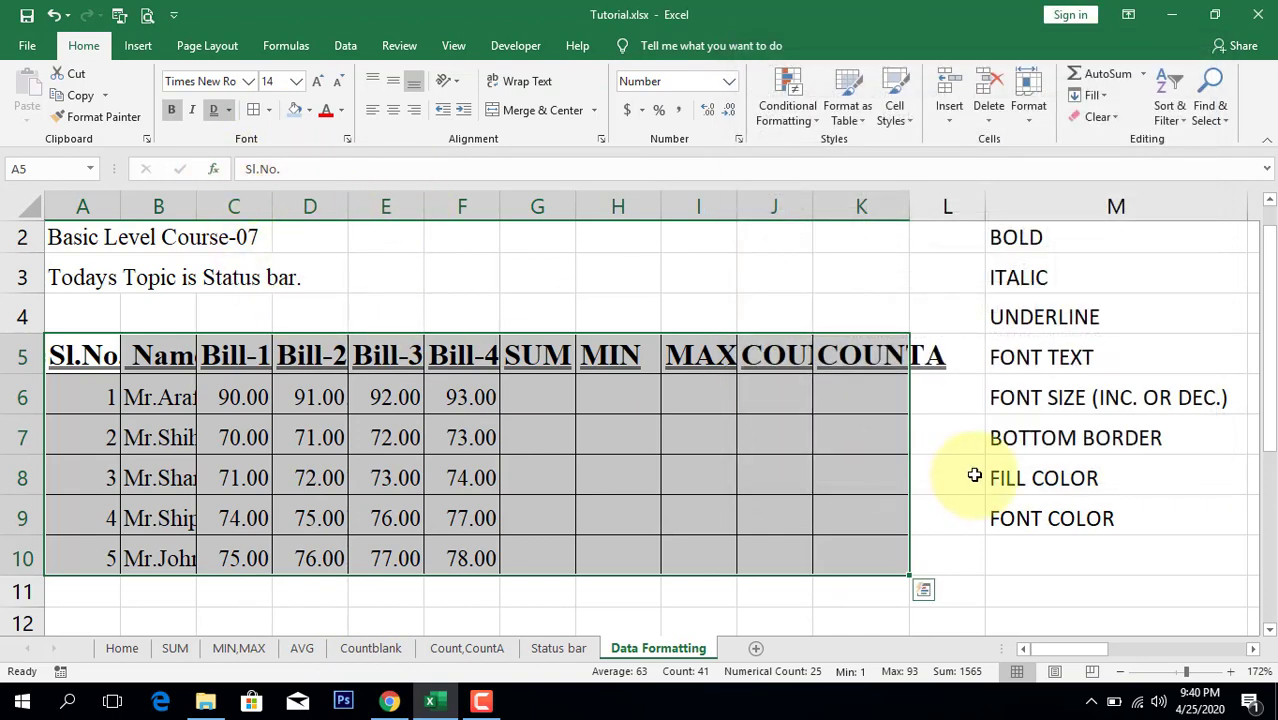
click(1098, 476)
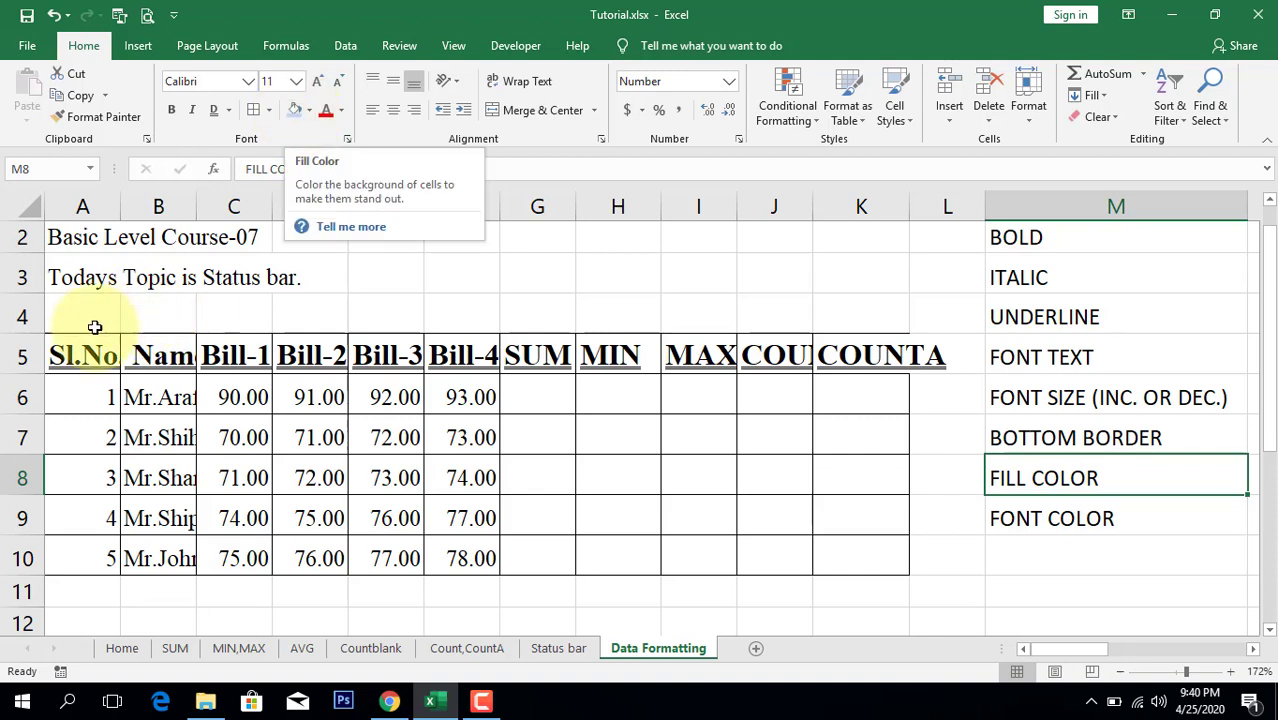
Fill the header cells A5:K5 with a grey background.
drag(88, 352, 861, 362)
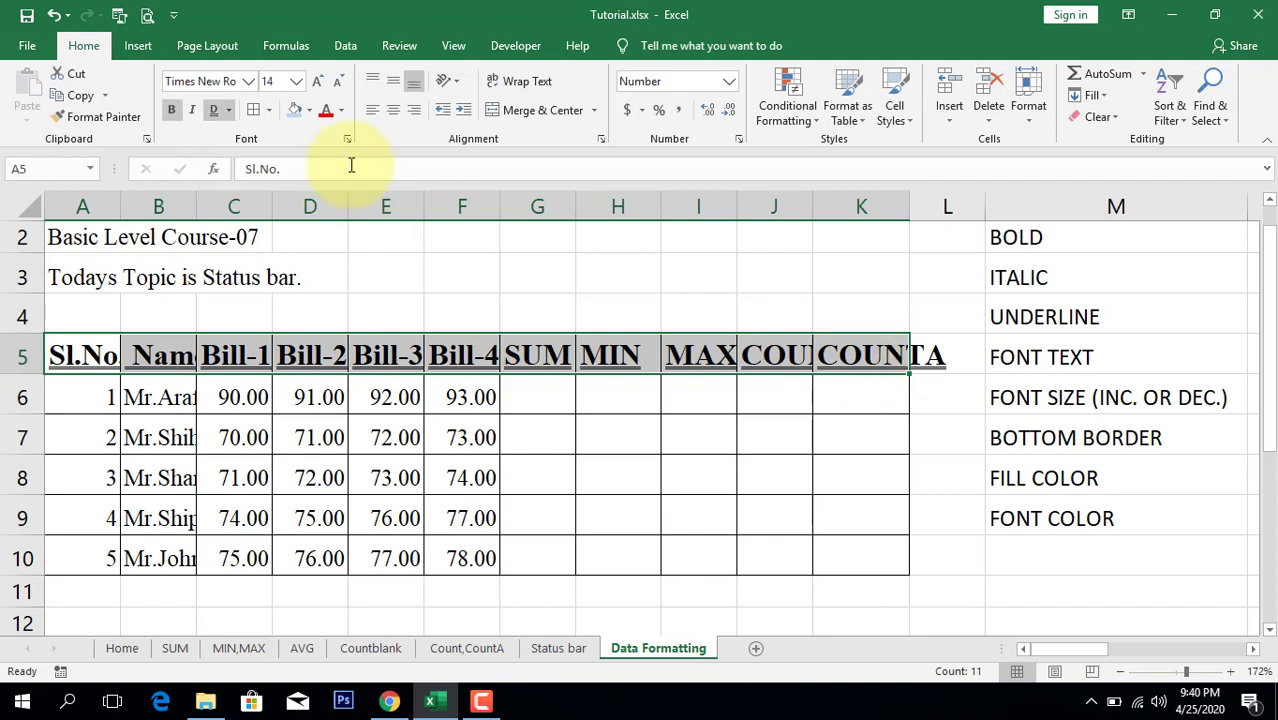
click(296, 113)
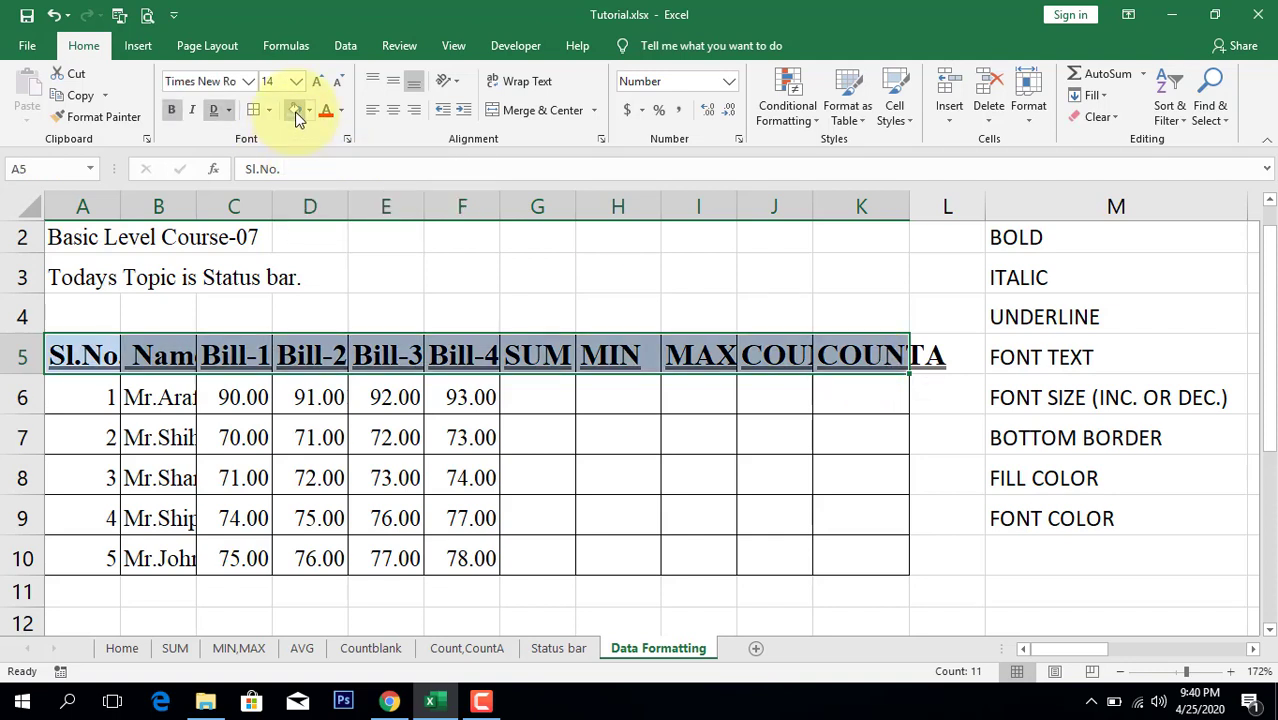
click(311, 111)
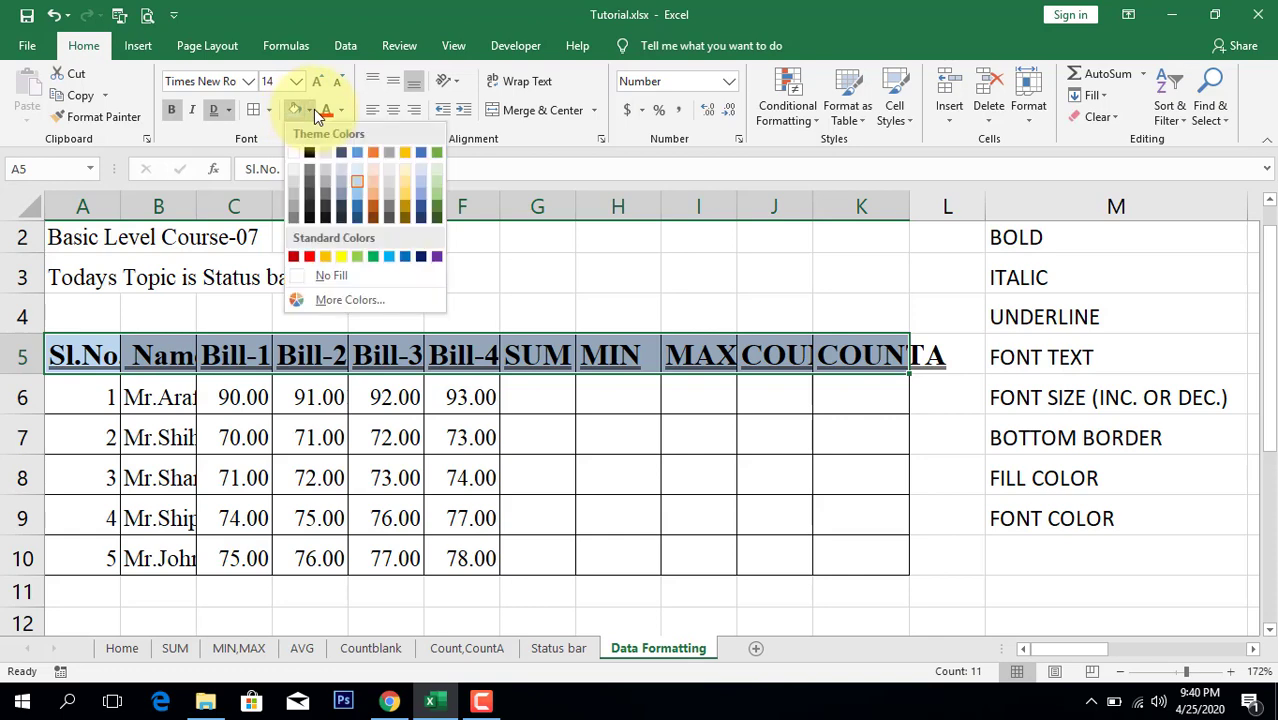
click(390, 187)
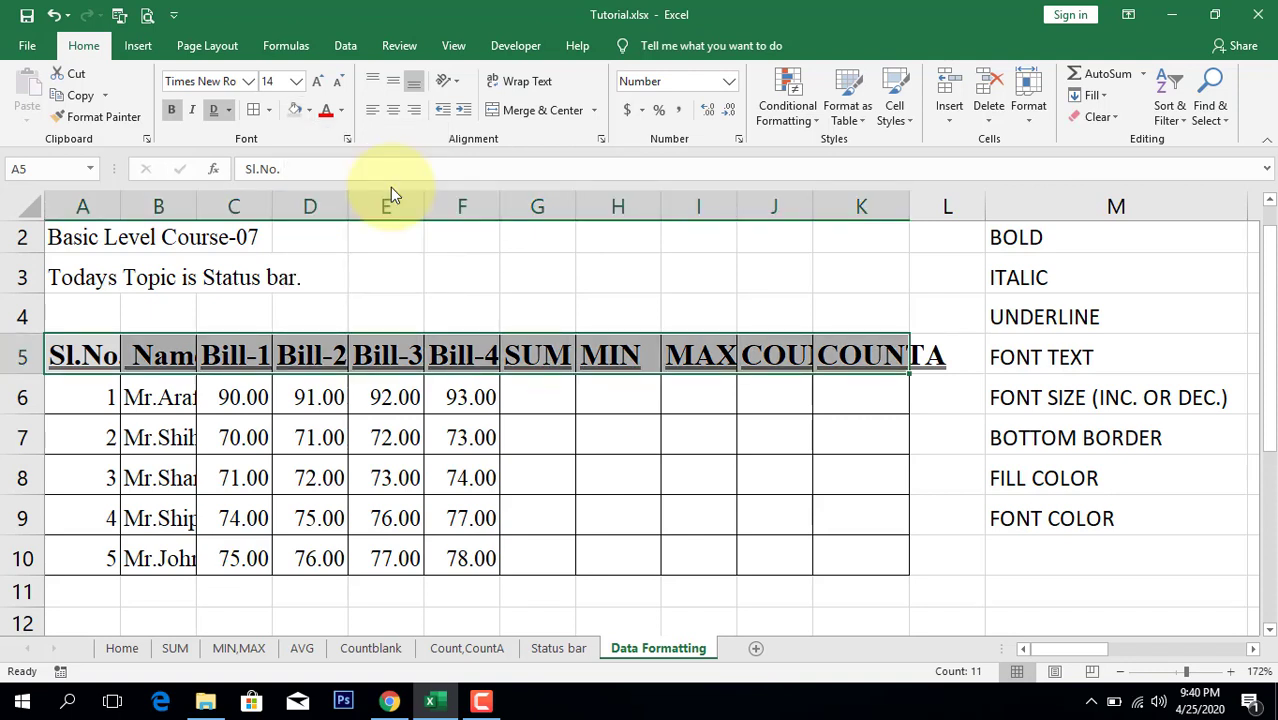
Colour the names in B6:B10 red.
click(1080, 520)
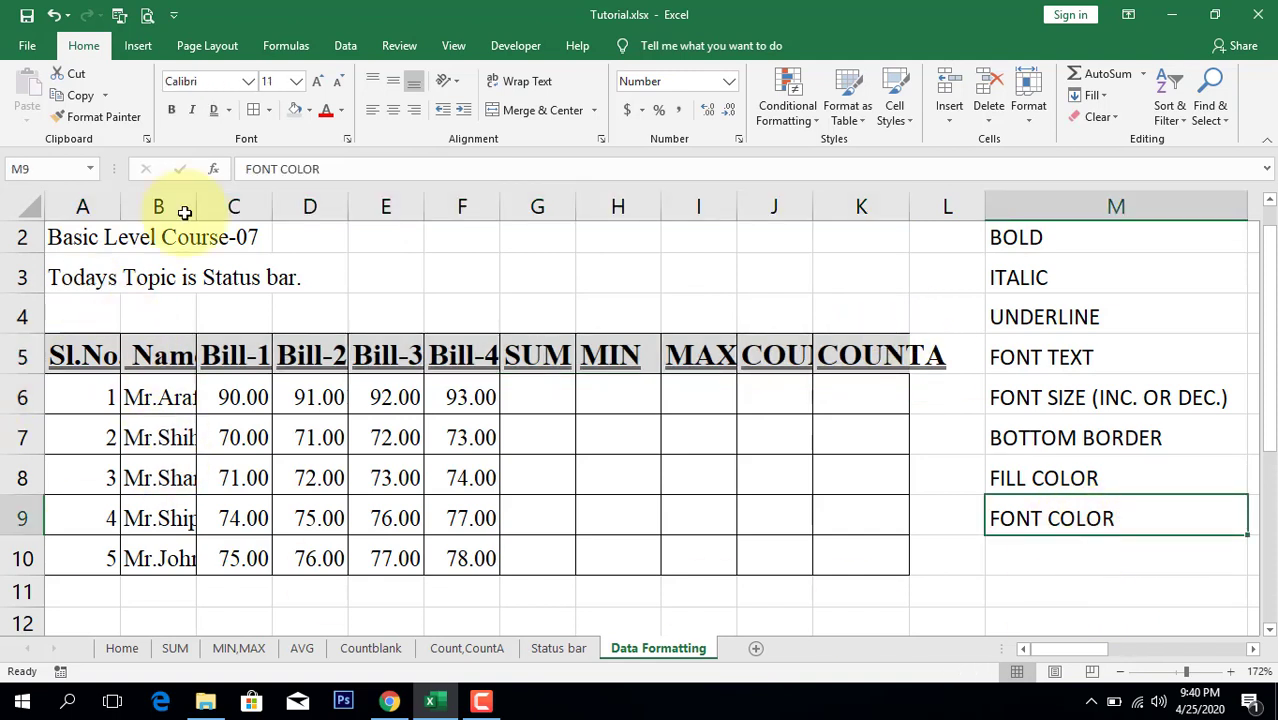
click(168, 393)
drag(168, 393, 167, 556)
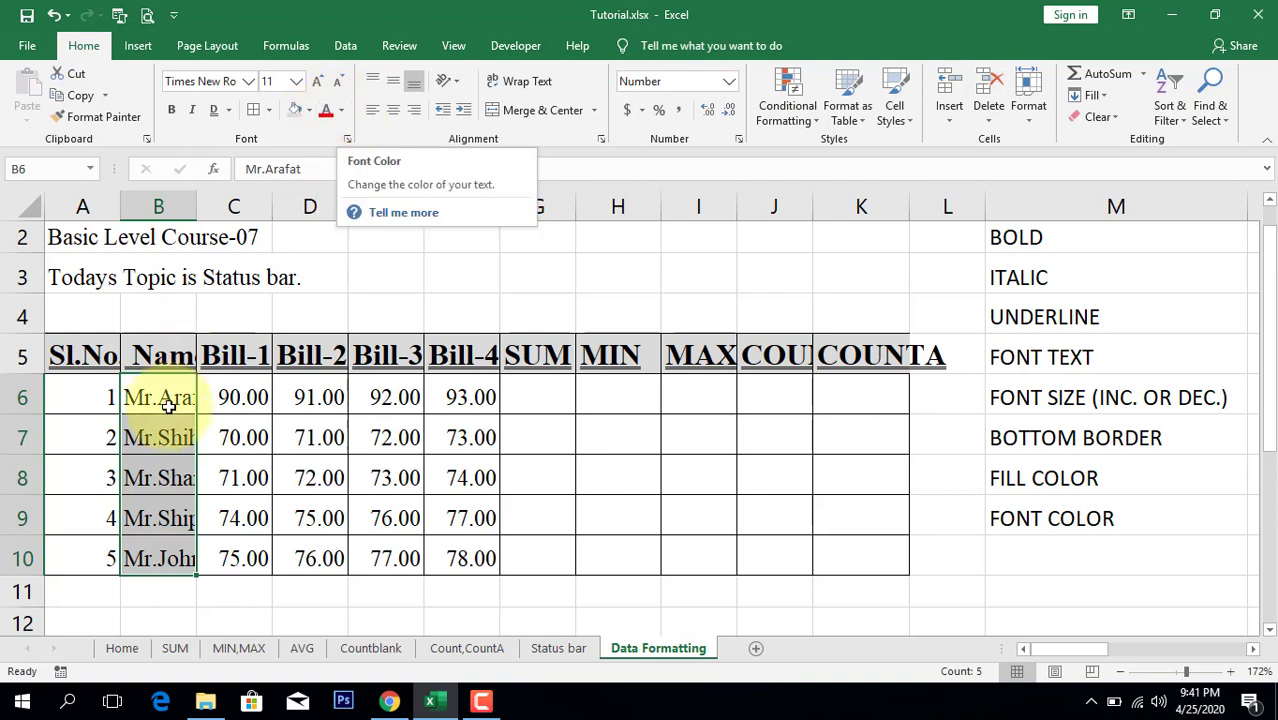
click(340, 113)
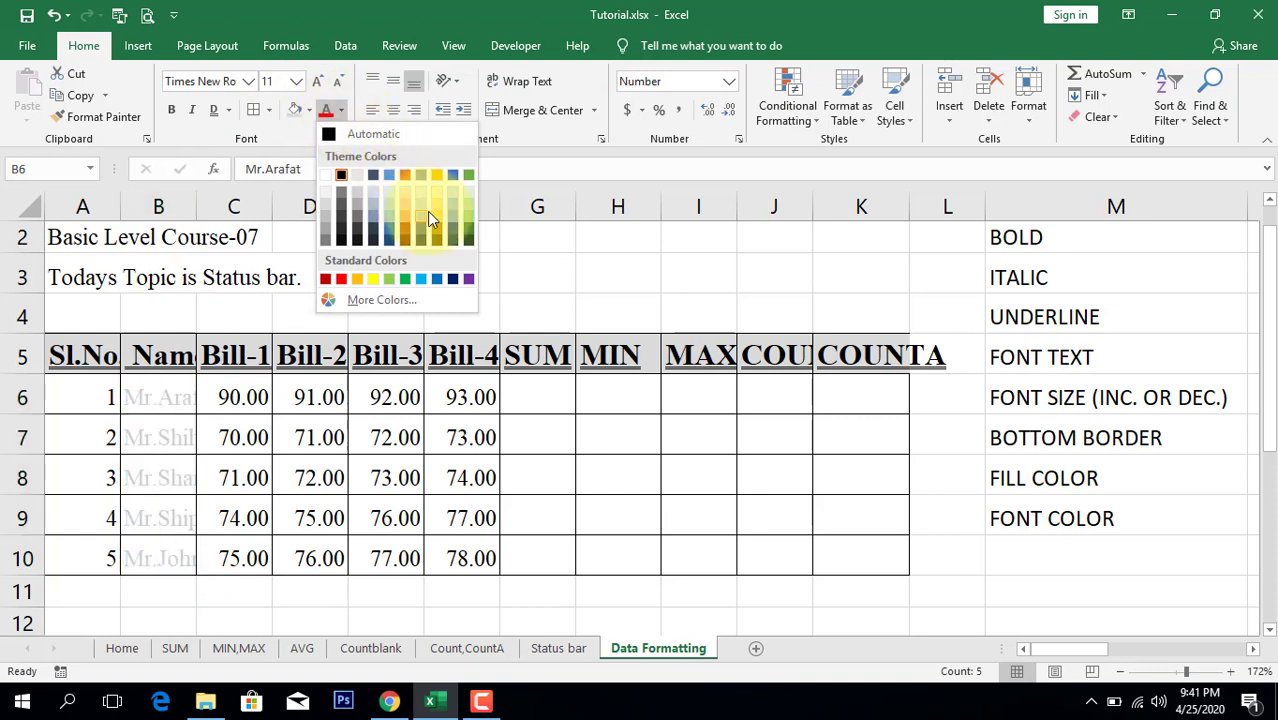
click(341, 279)
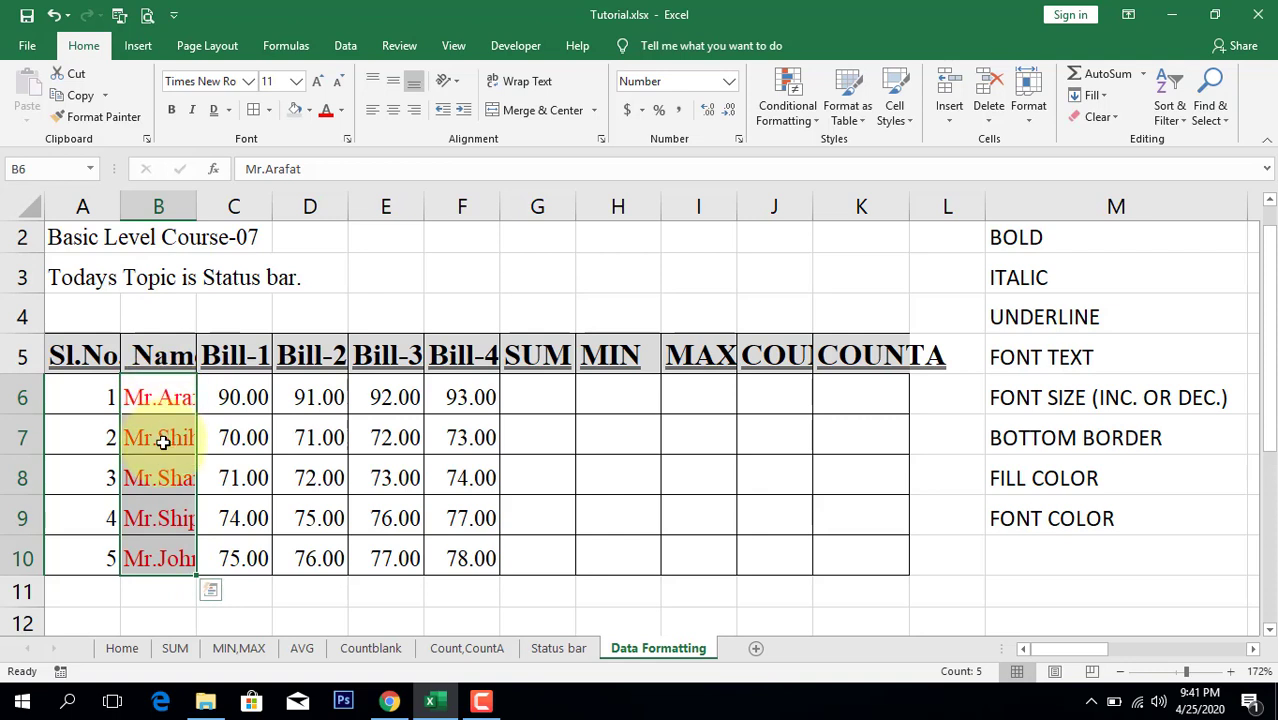
Return the names in B6:B10 to black text and zoom out to 130%.
click(340, 112)
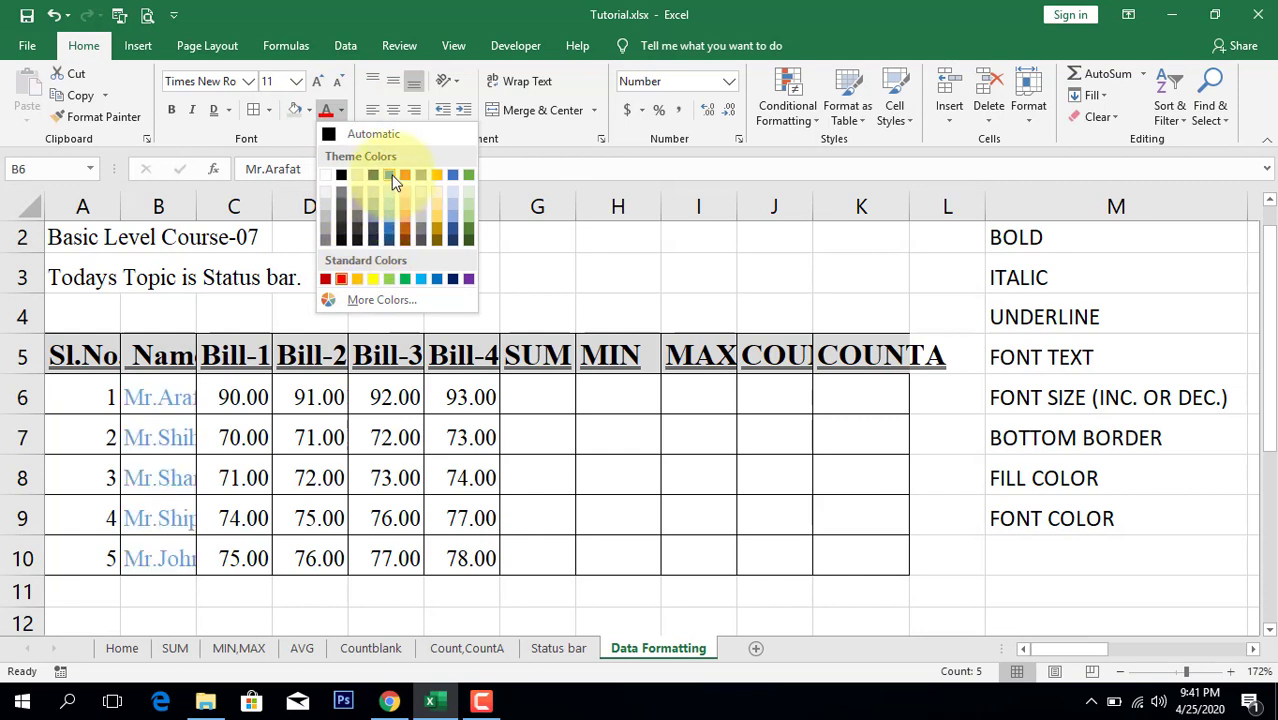
click(345, 174)
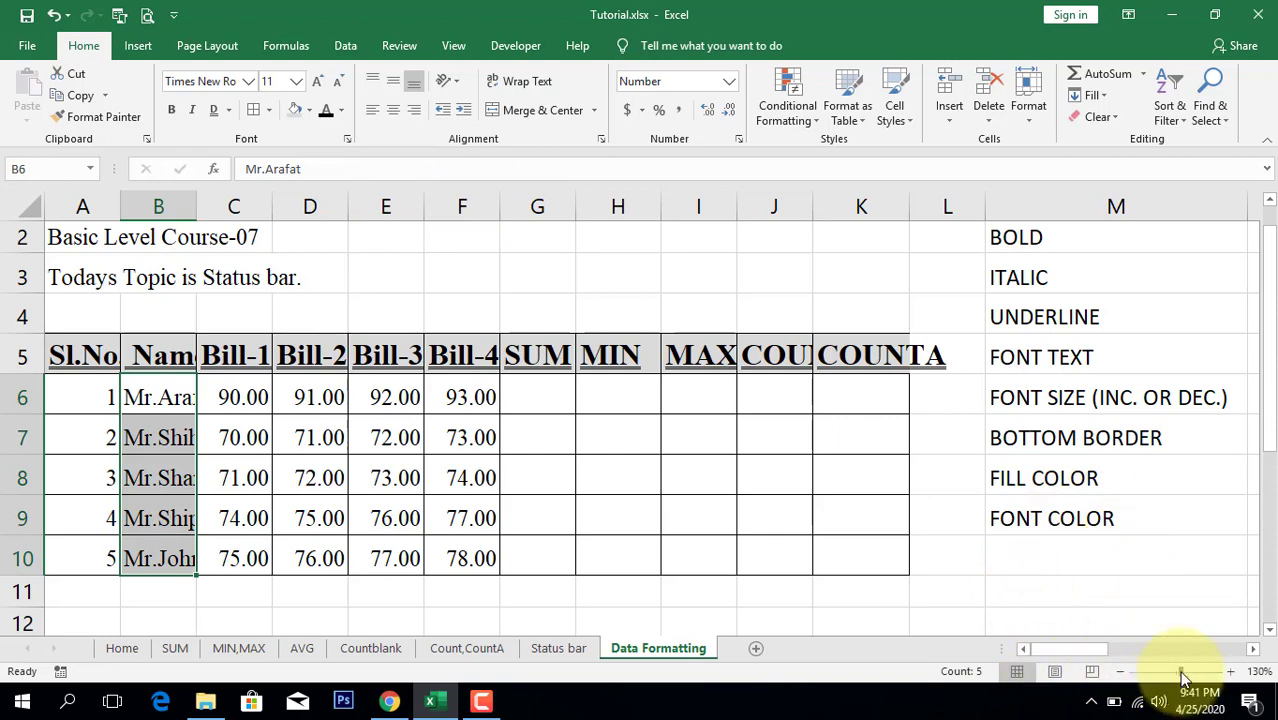
drag(1186, 672, 1180, 672)
Try top, middle, bottom and left alignment on A6:A10, ending with Center.
click(1035, 230)
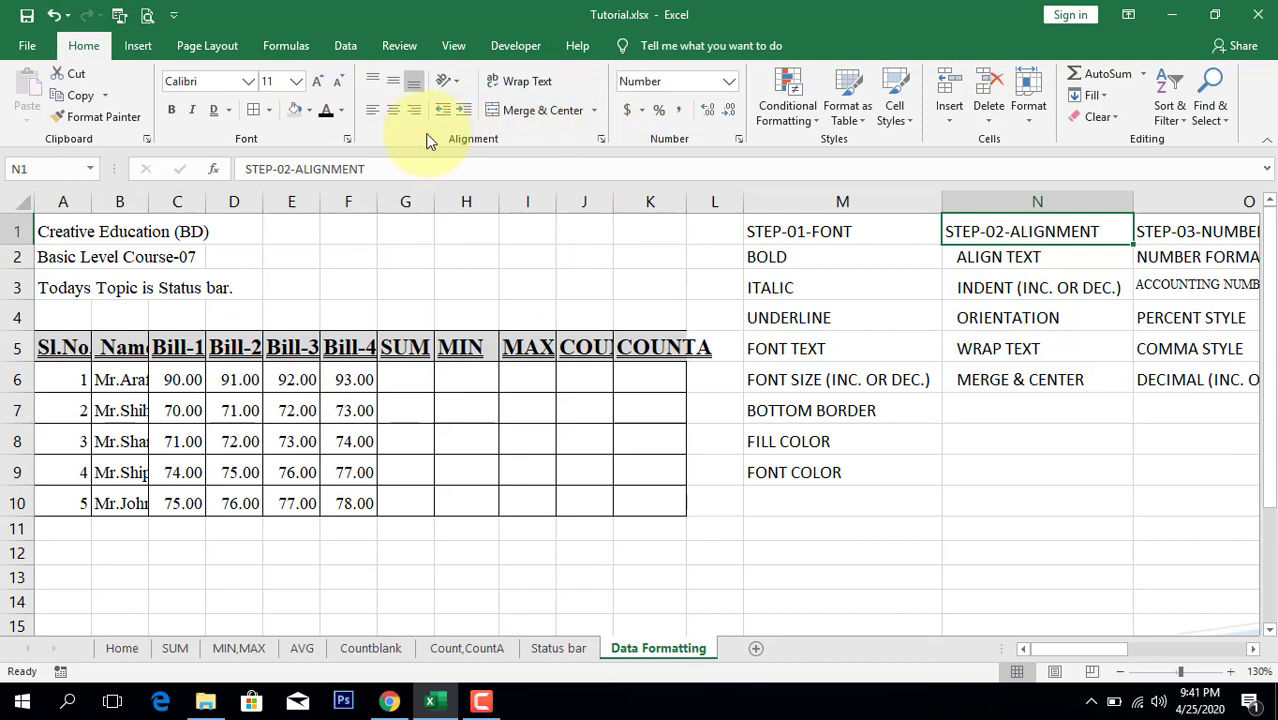
click(1013, 257)
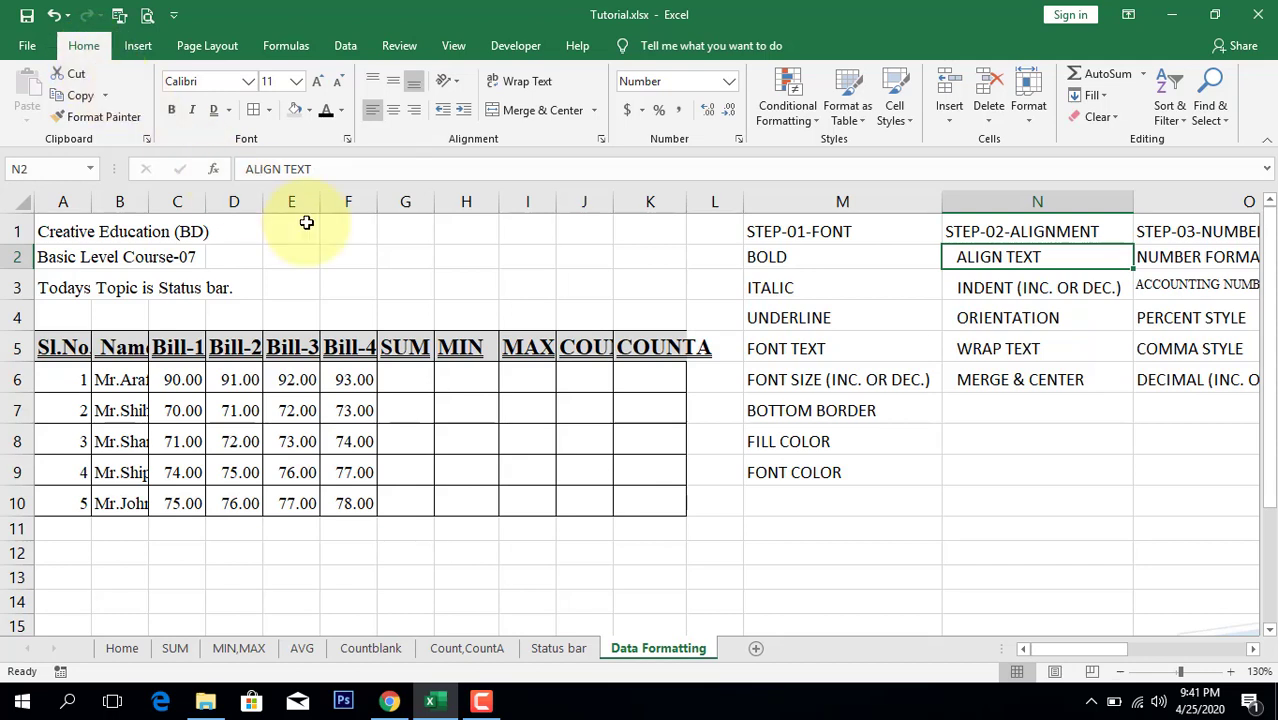
drag(67, 381, 72, 490)
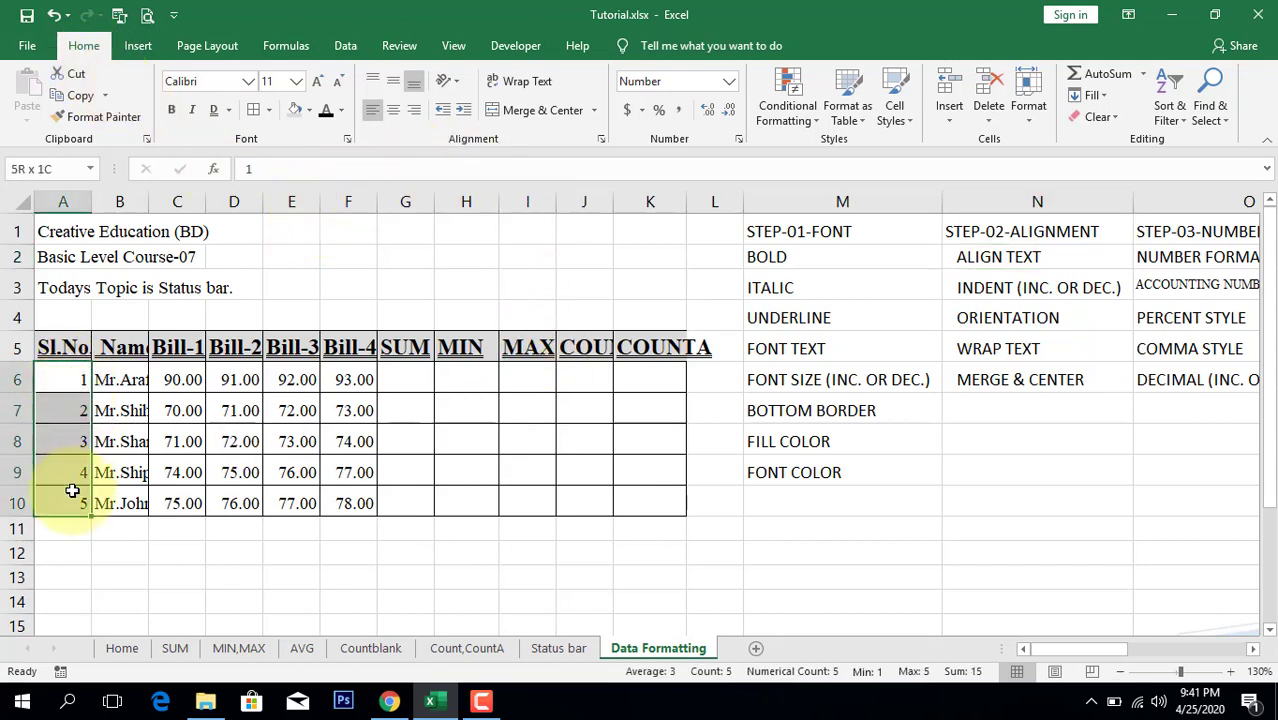
click(370, 86)
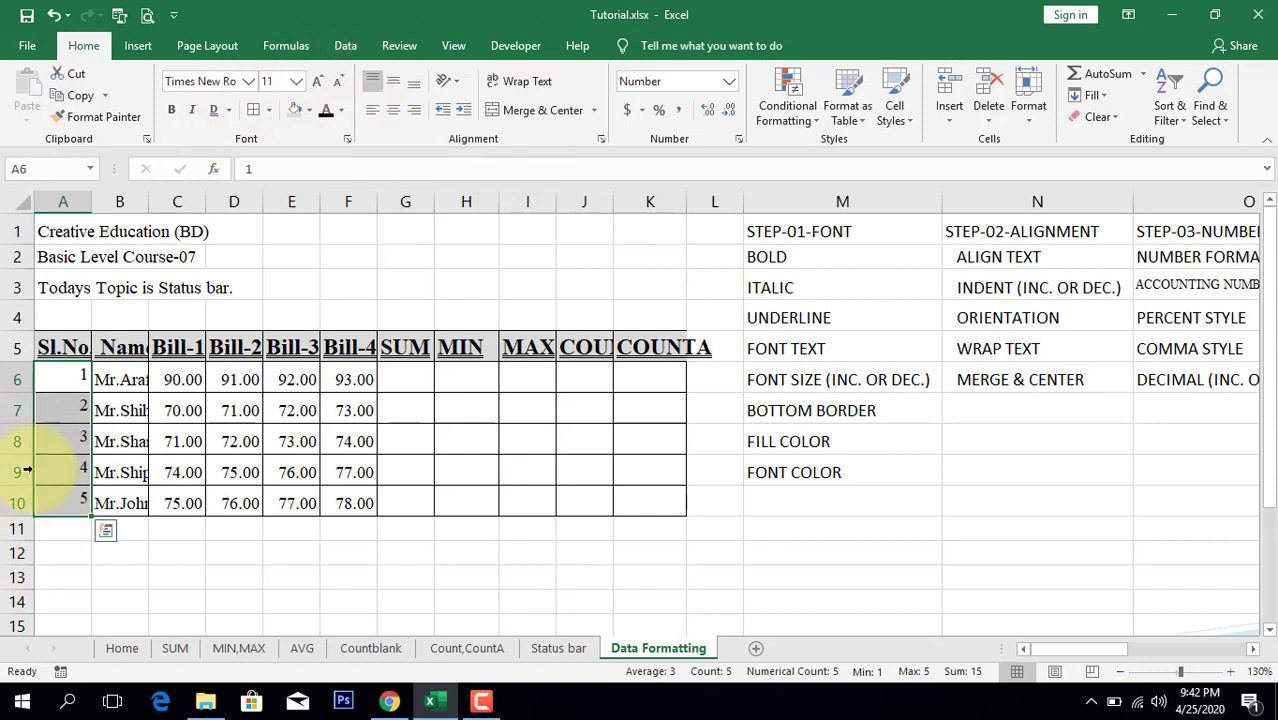
click(393, 86)
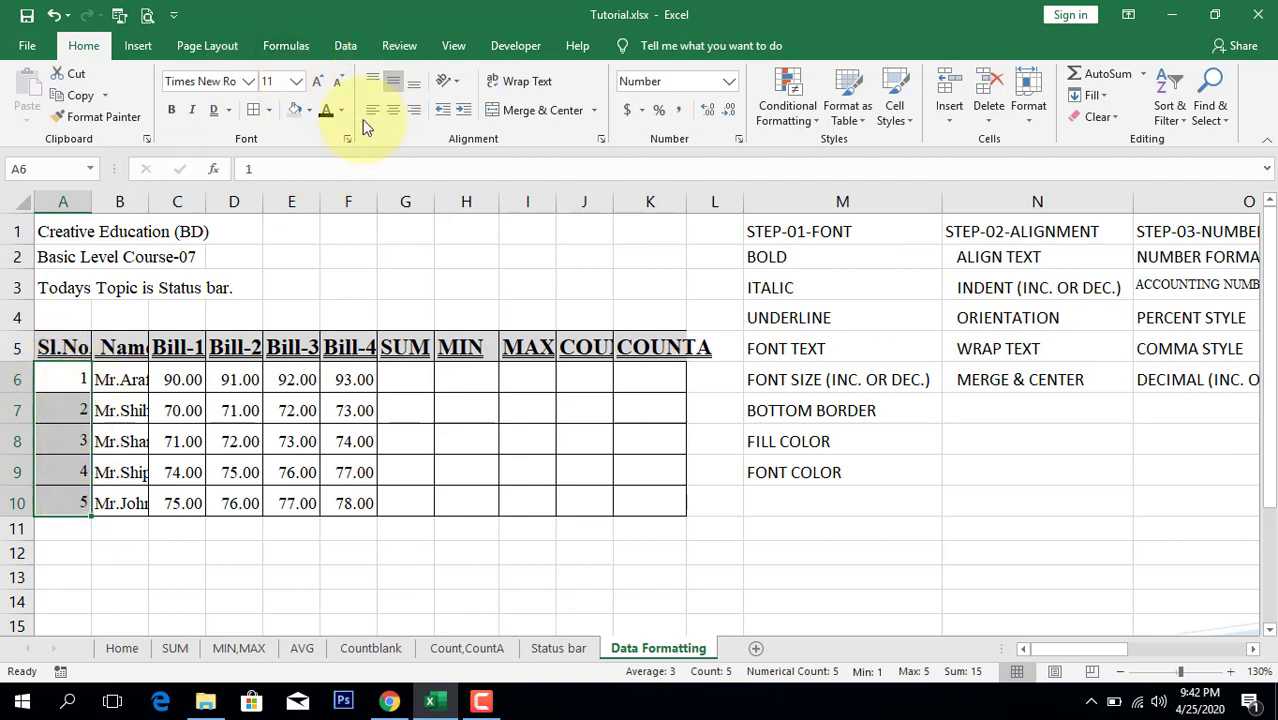
click(416, 81)
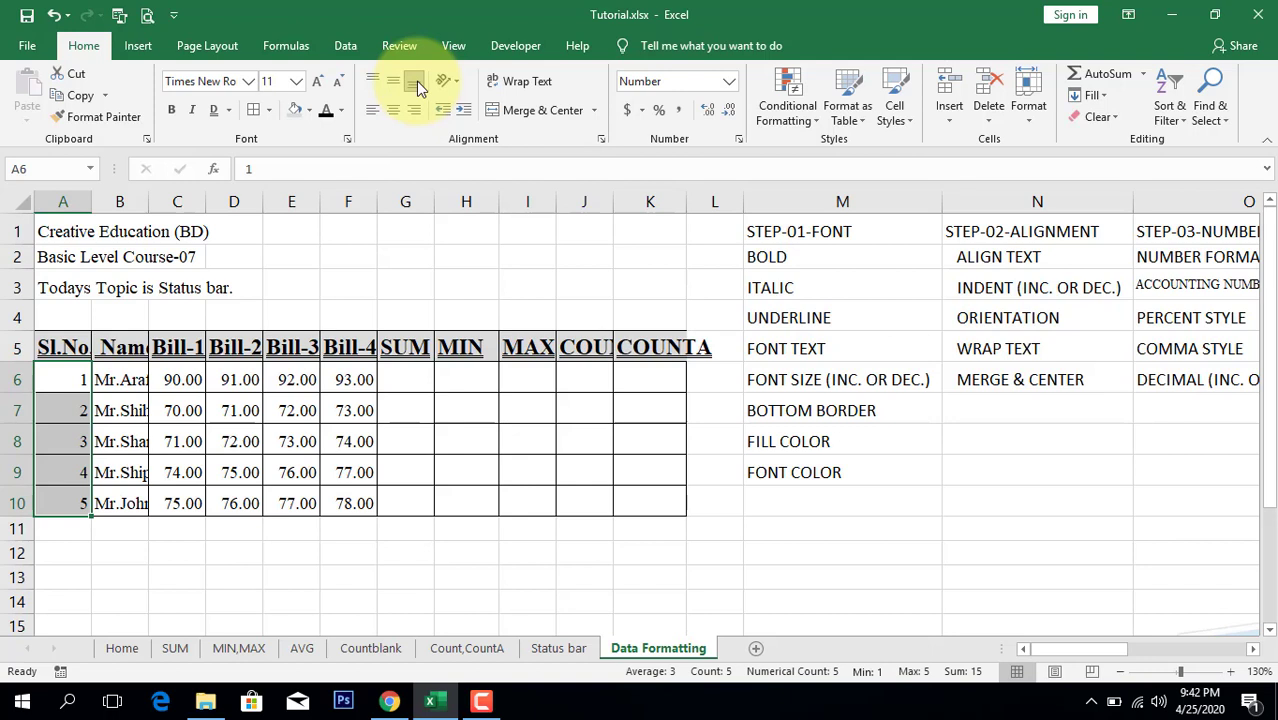
click(375, 117)
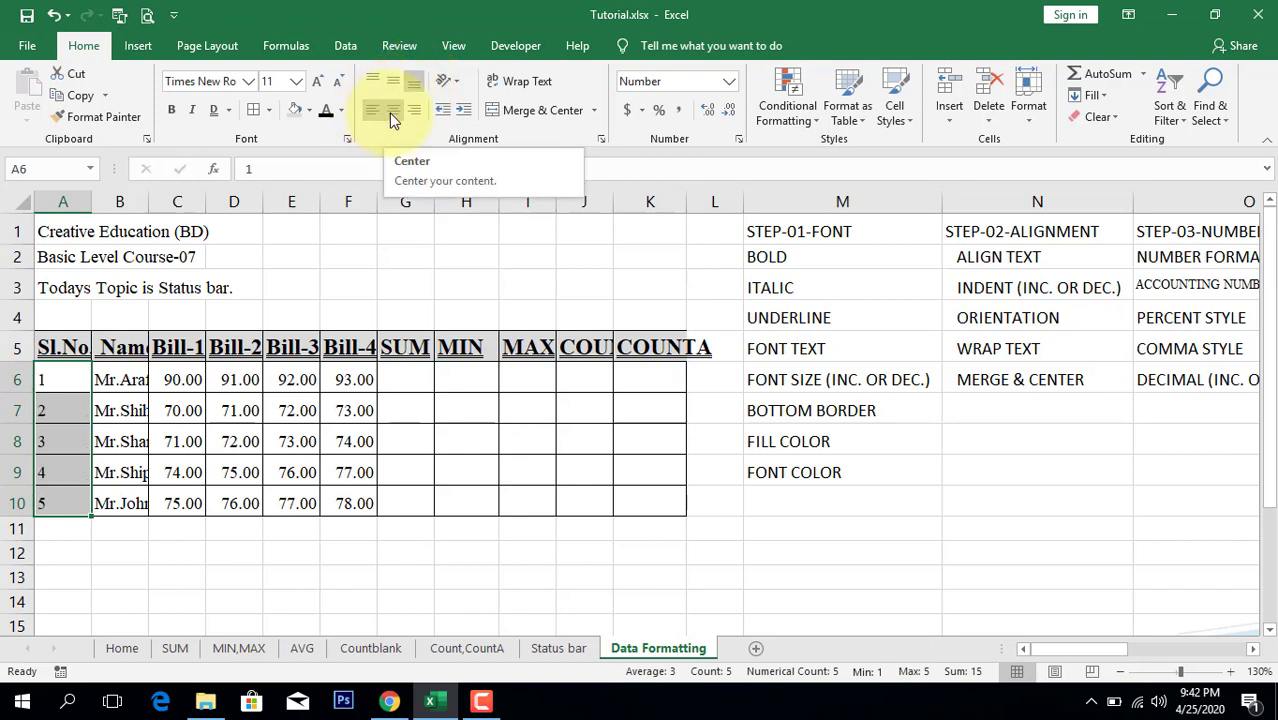
click(391, 115)
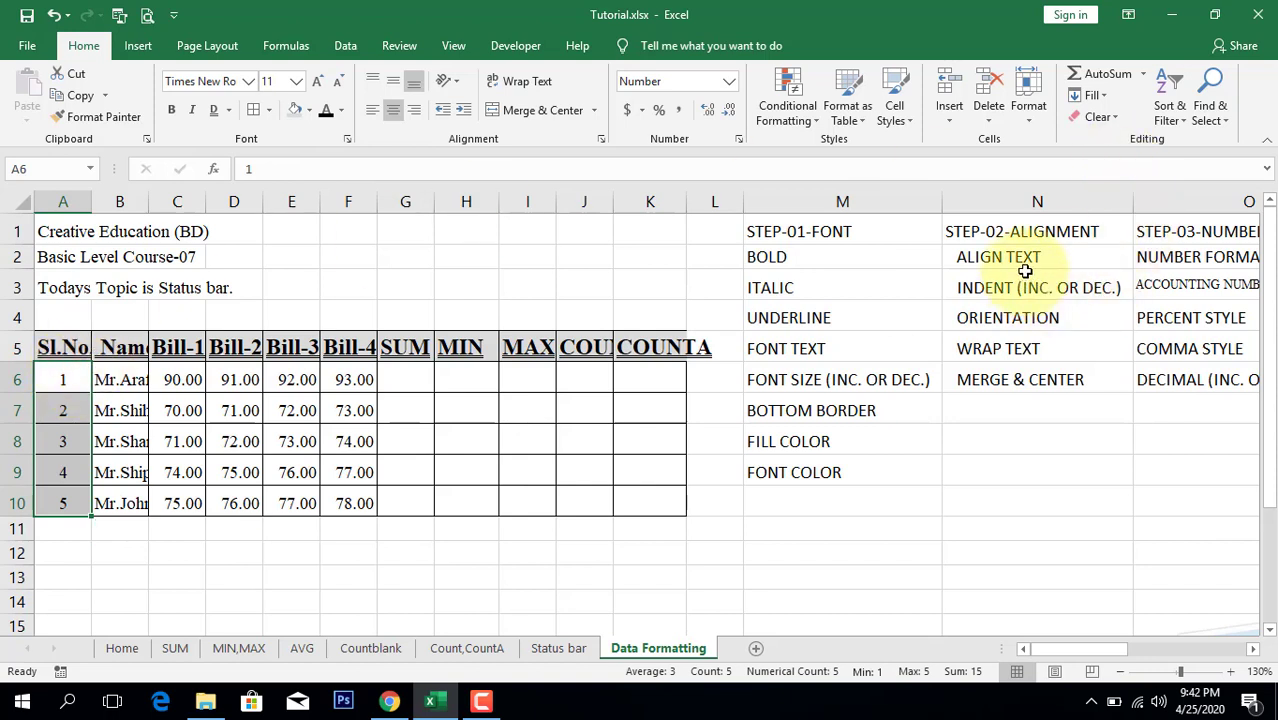
Try indents on serial numbers A6:A10, leaving them with one level of left indent.
click(1018, 288)
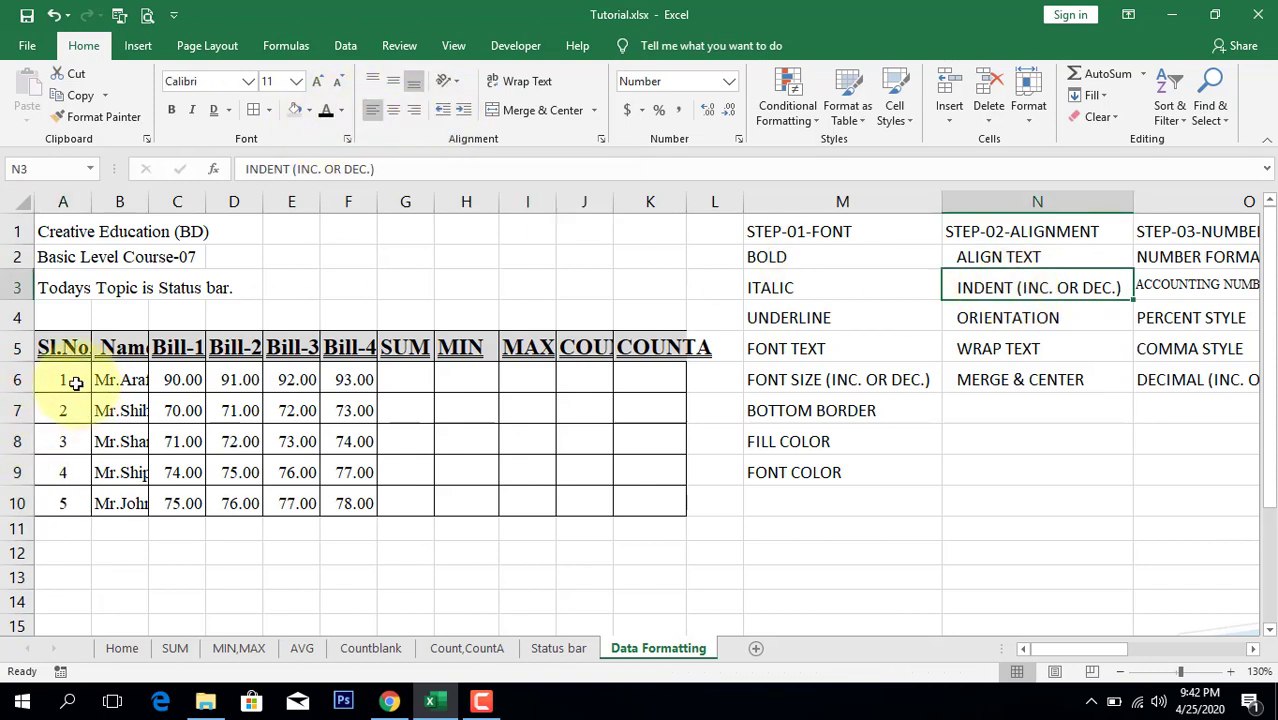
drag(73, 379, 75, 495)
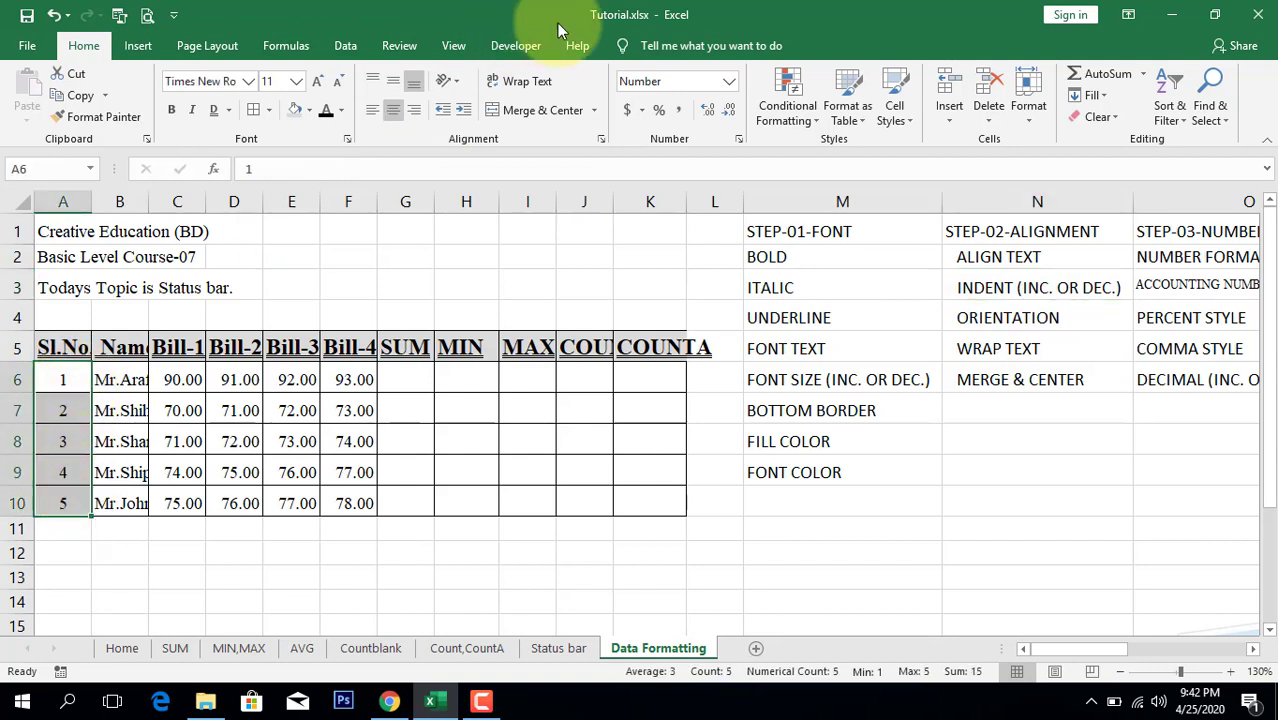
click(466, 114)
click(466, 114)
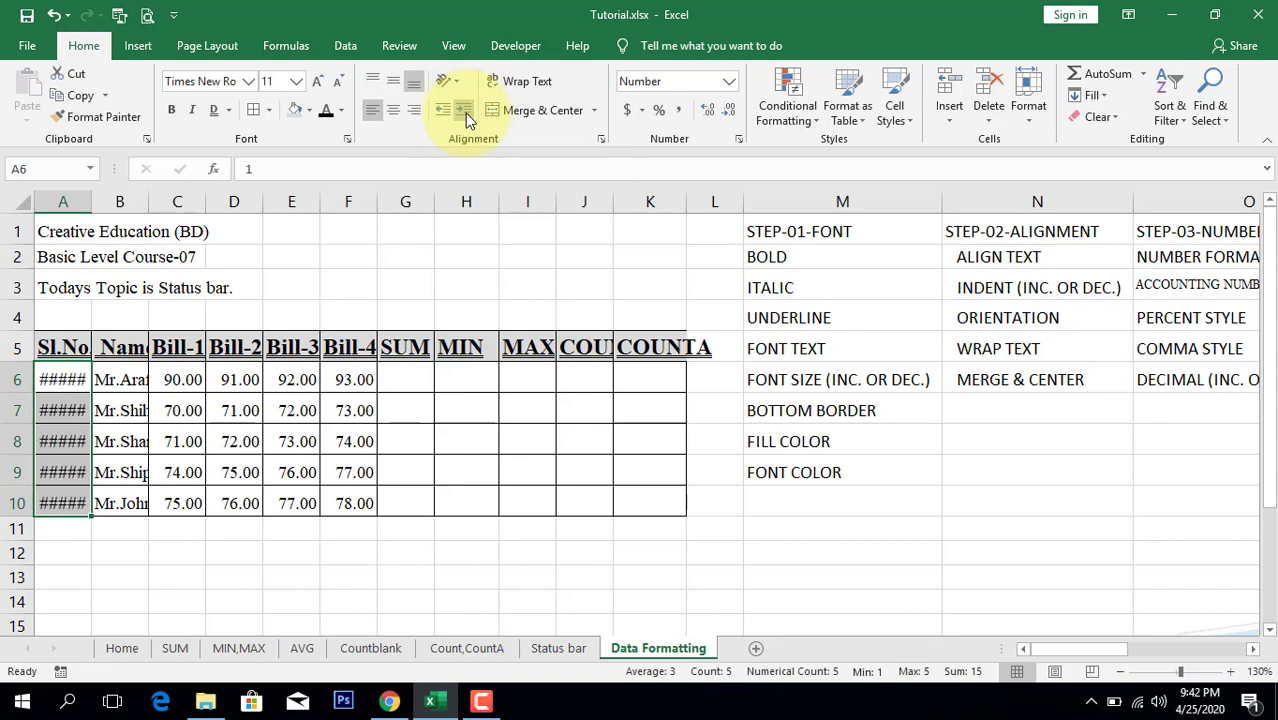
click(446, 112)
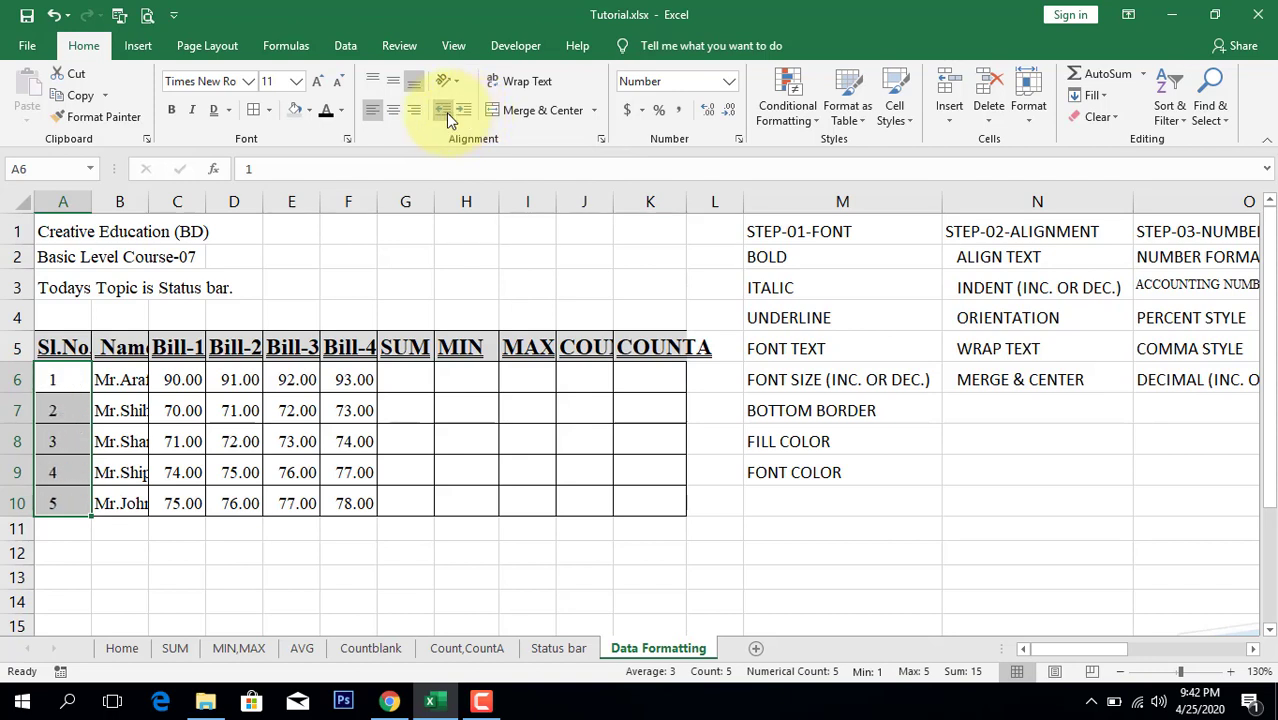
click(446, 112)
click(443, 112)
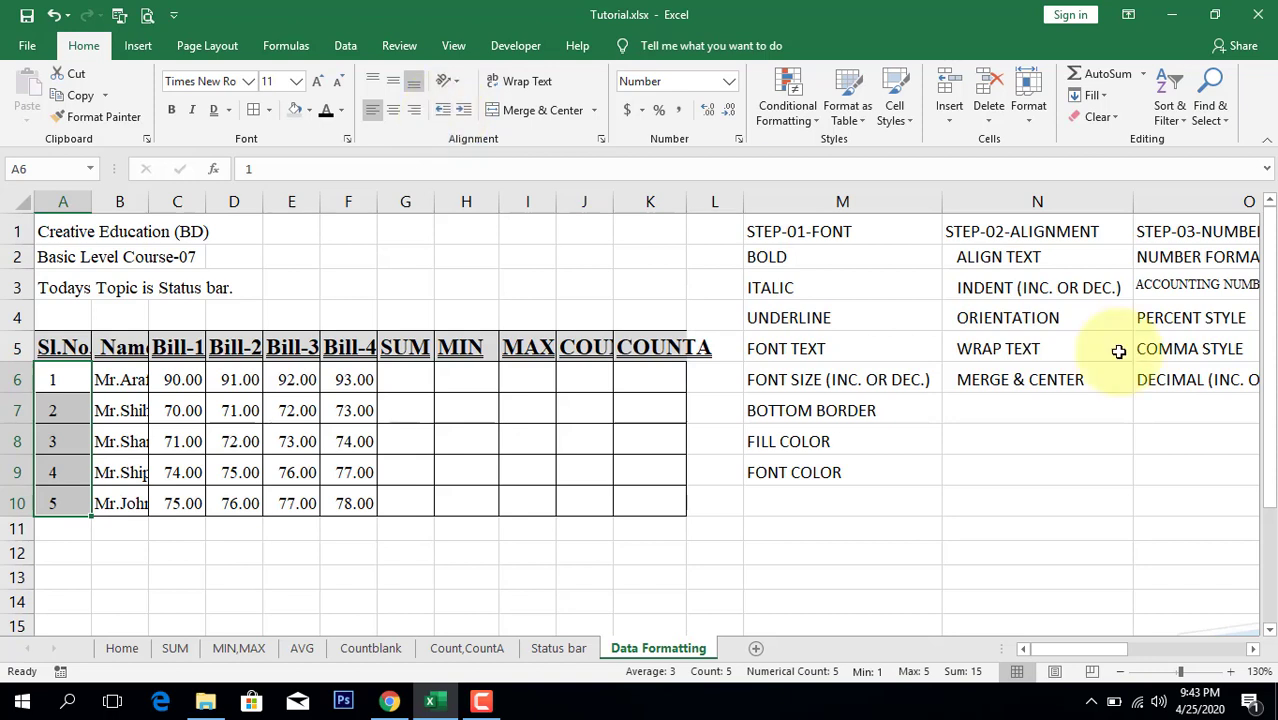
click(1035, 314)
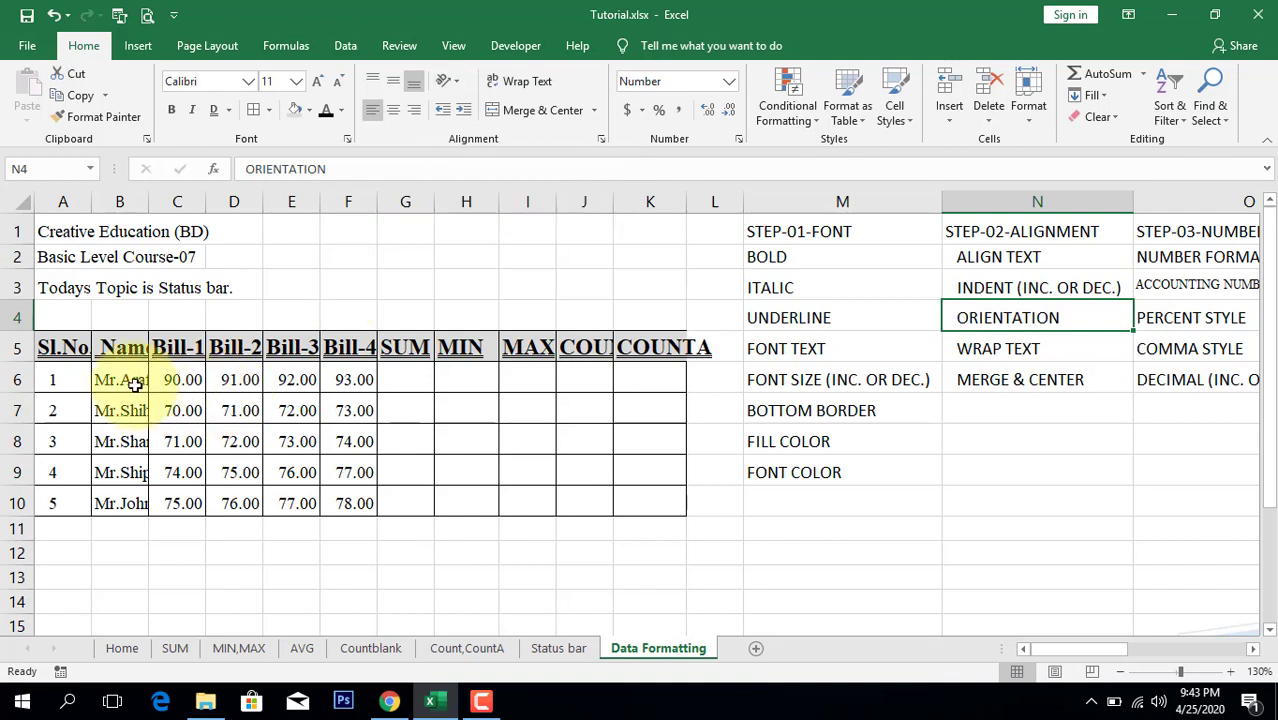
drag(122, 379, 115, 495)
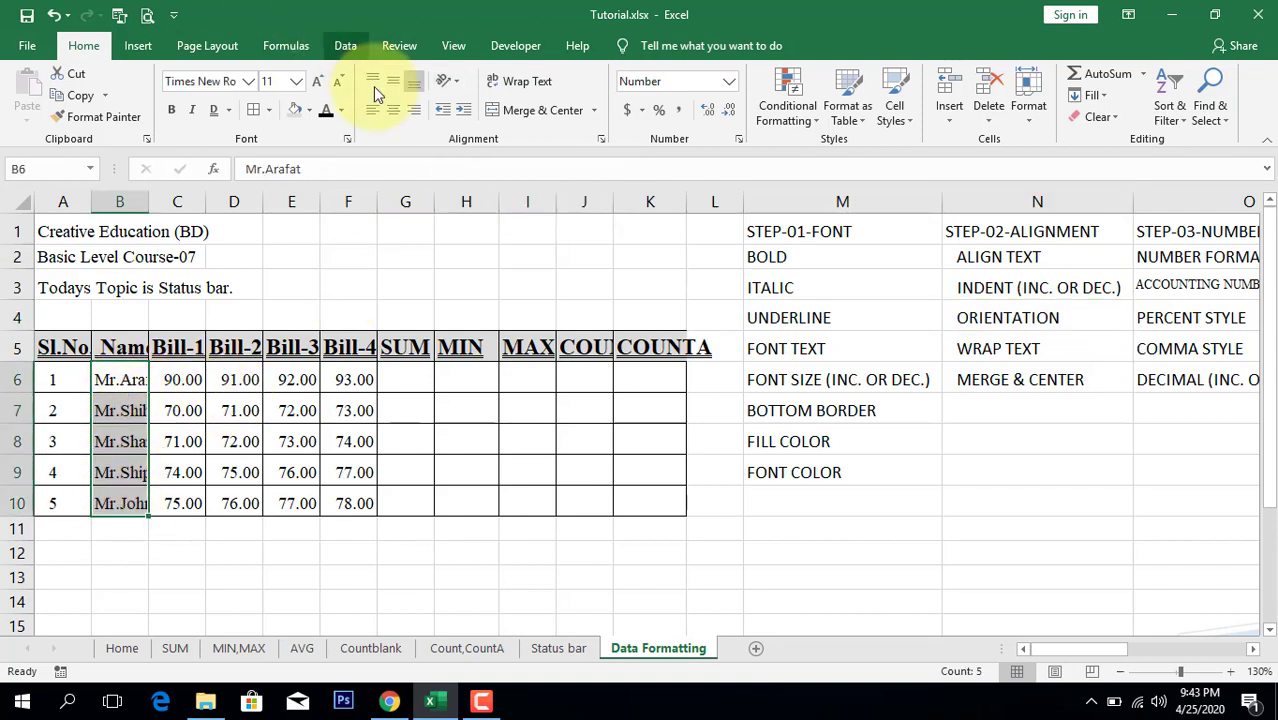
click(451, 86)
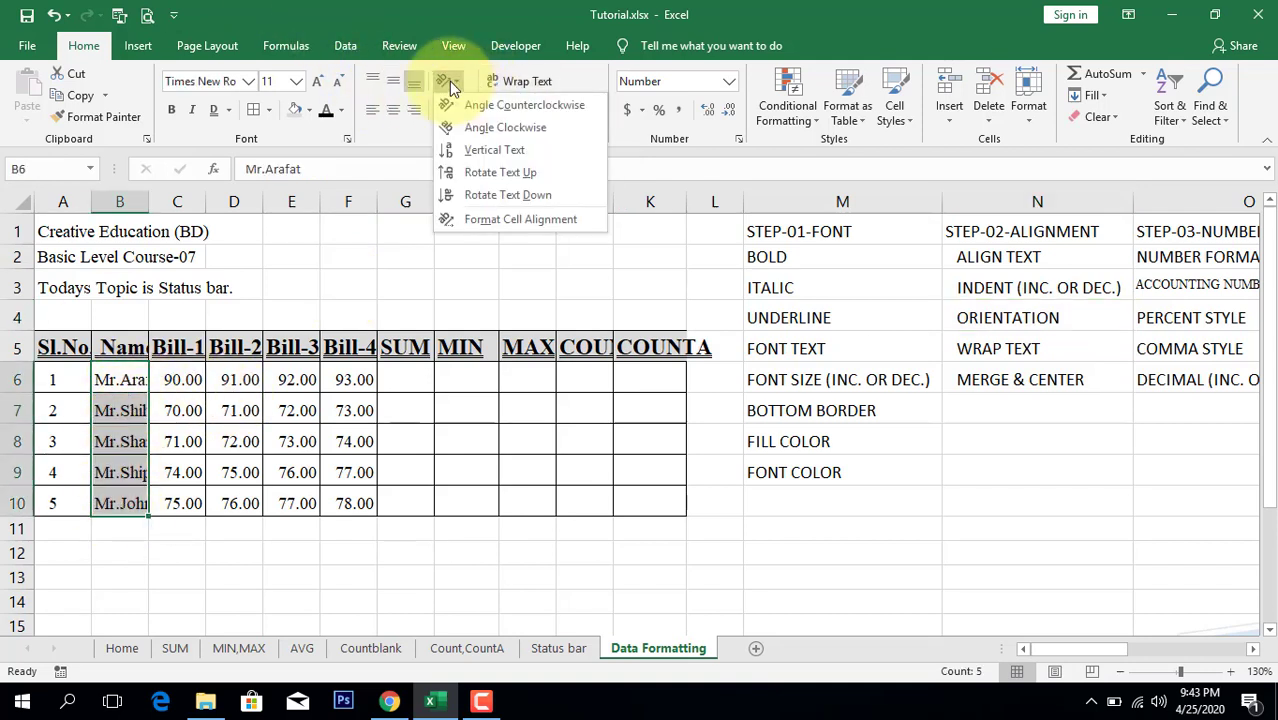
click(490, 128)
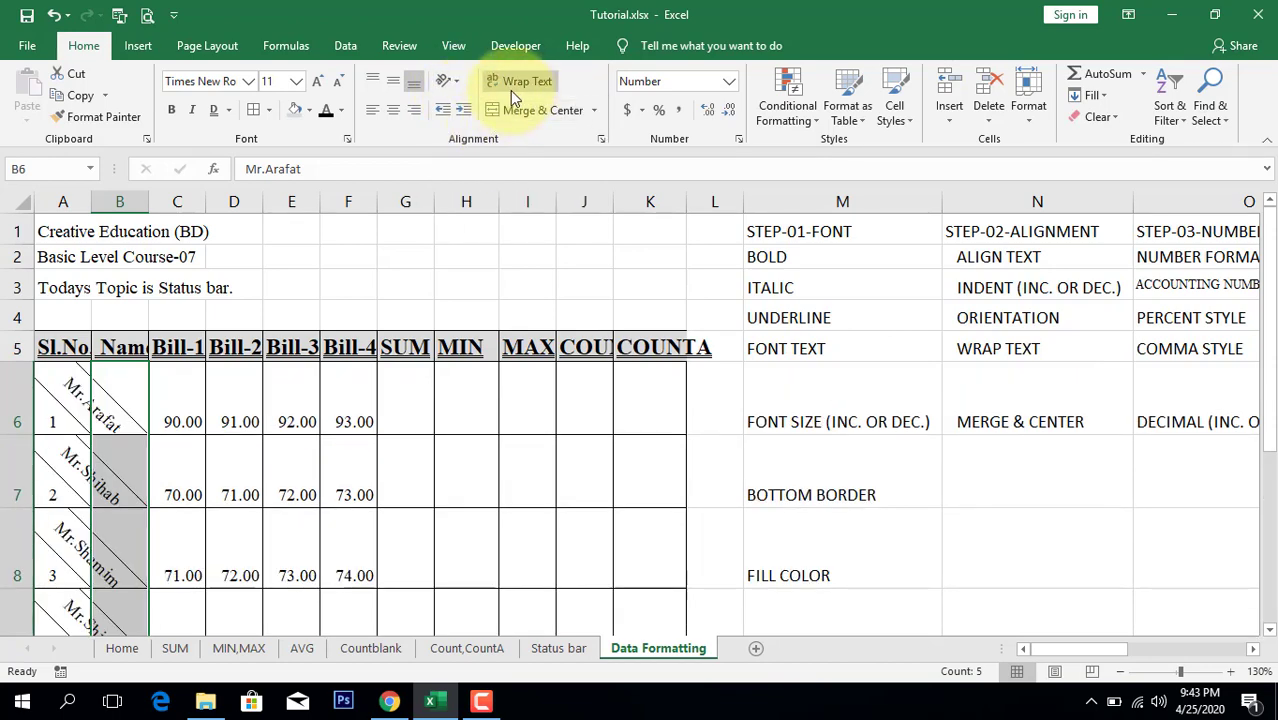
click(455, 82)
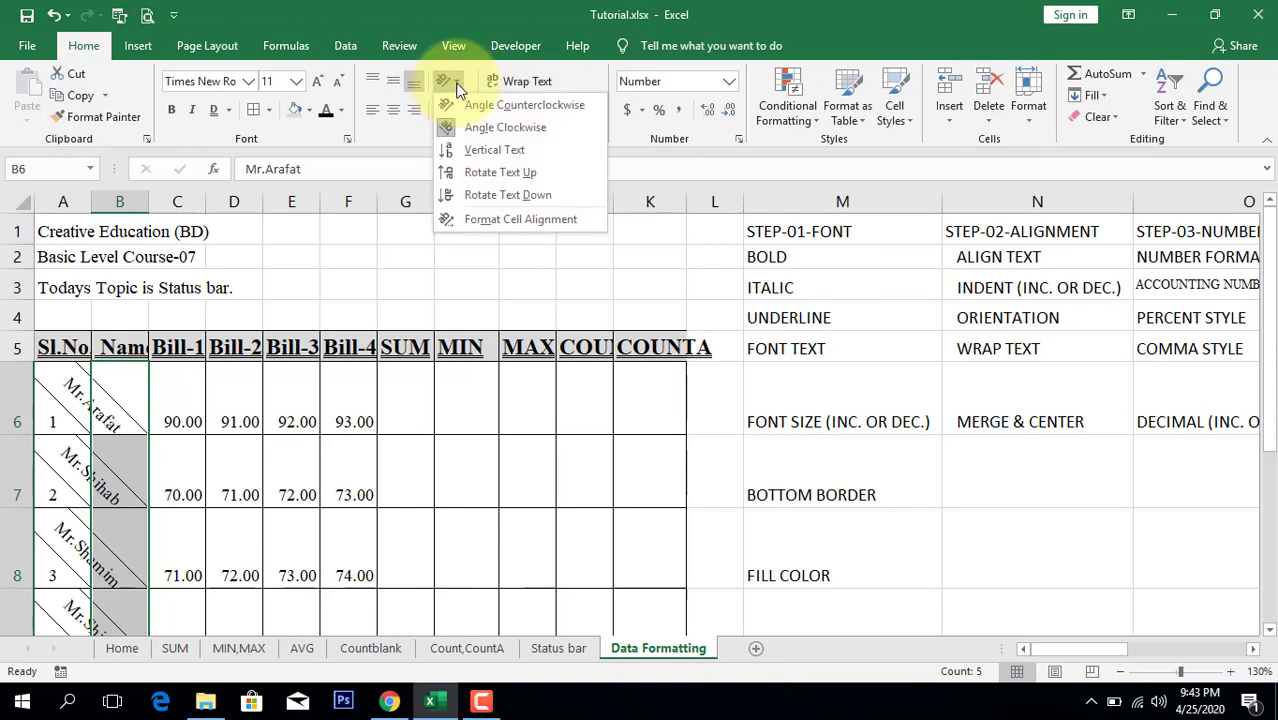
click(507, 111)
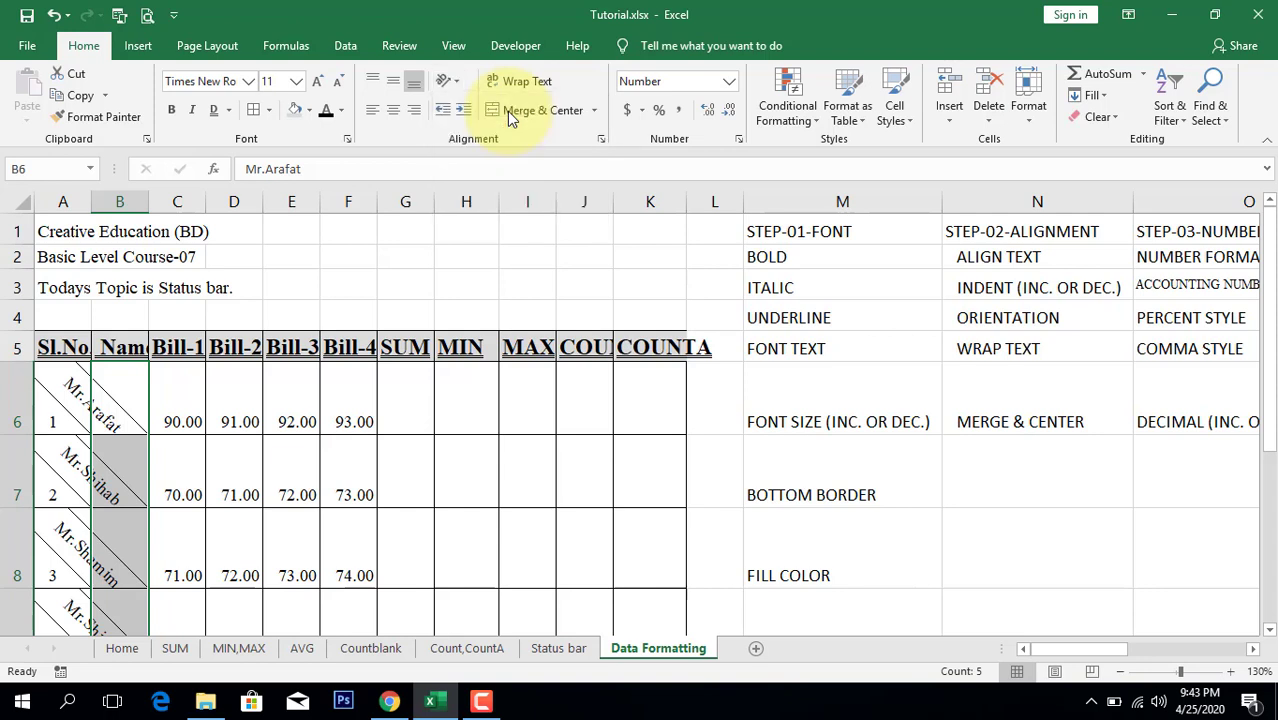
click(455, 82)
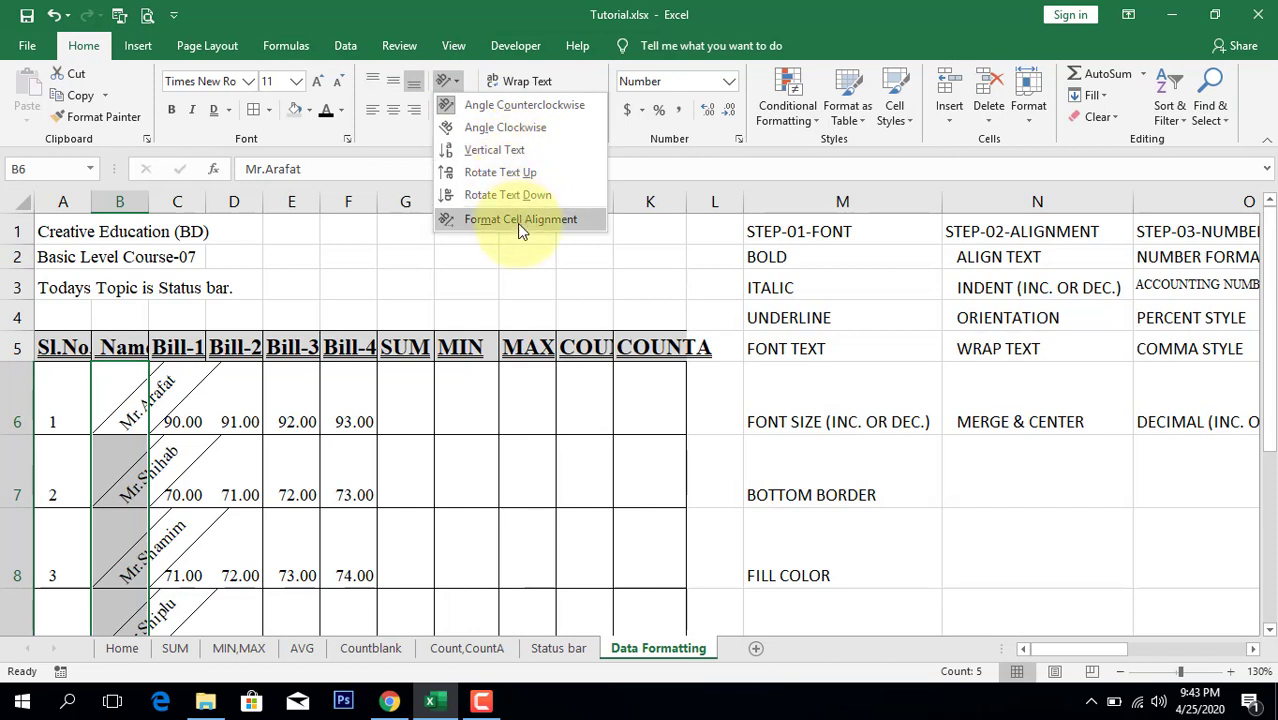
click(519, 196)
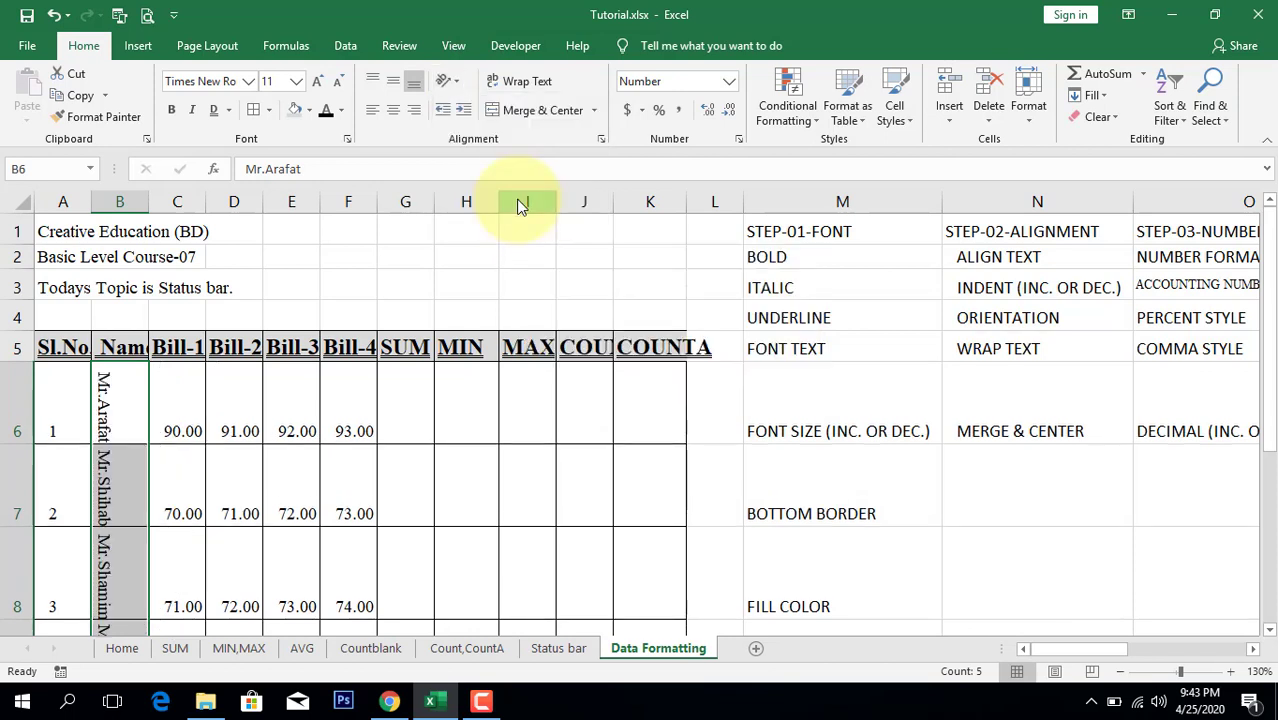
click(456, 86)
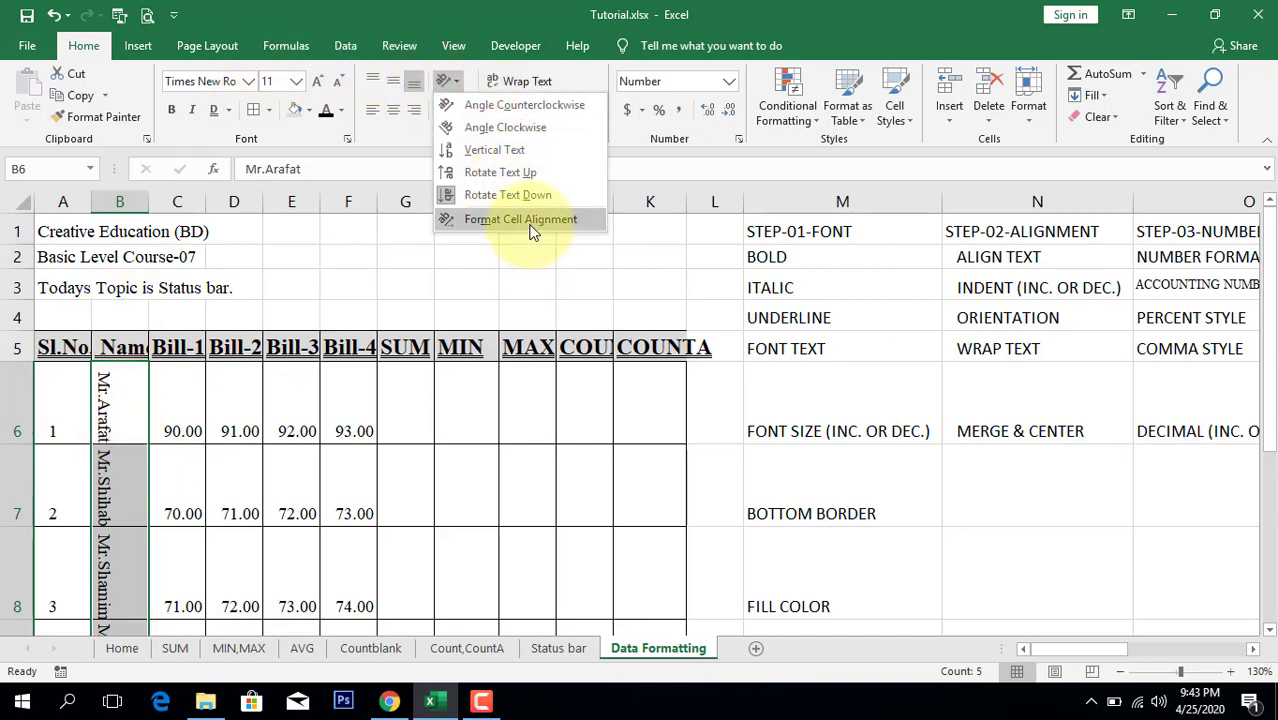
click(533, 220)
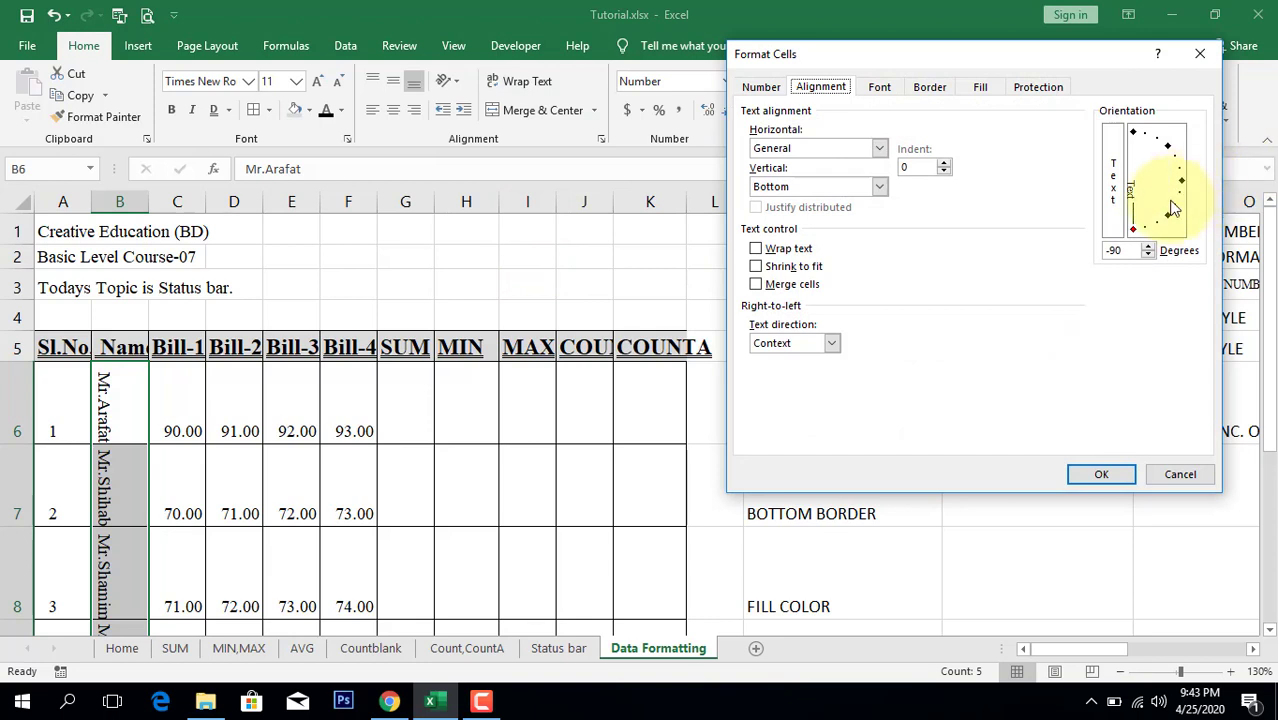
drag(1137, 232, 1185, 182)
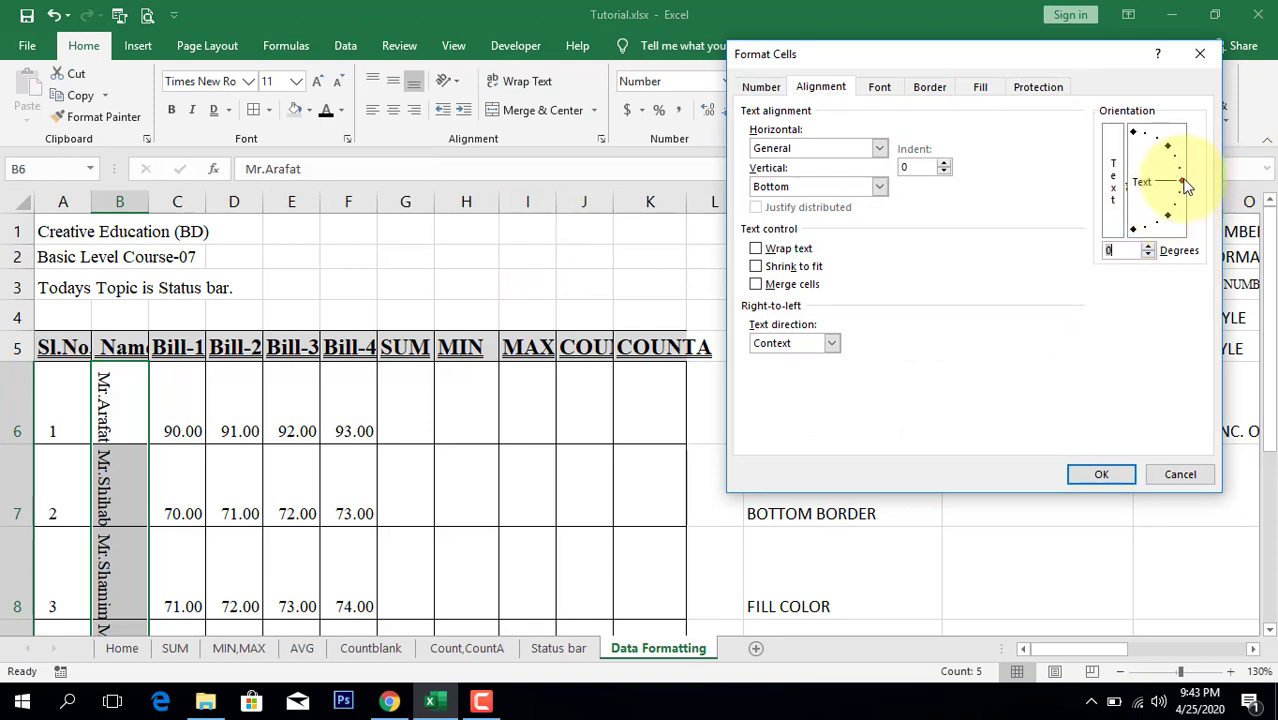
click(1104, 475)
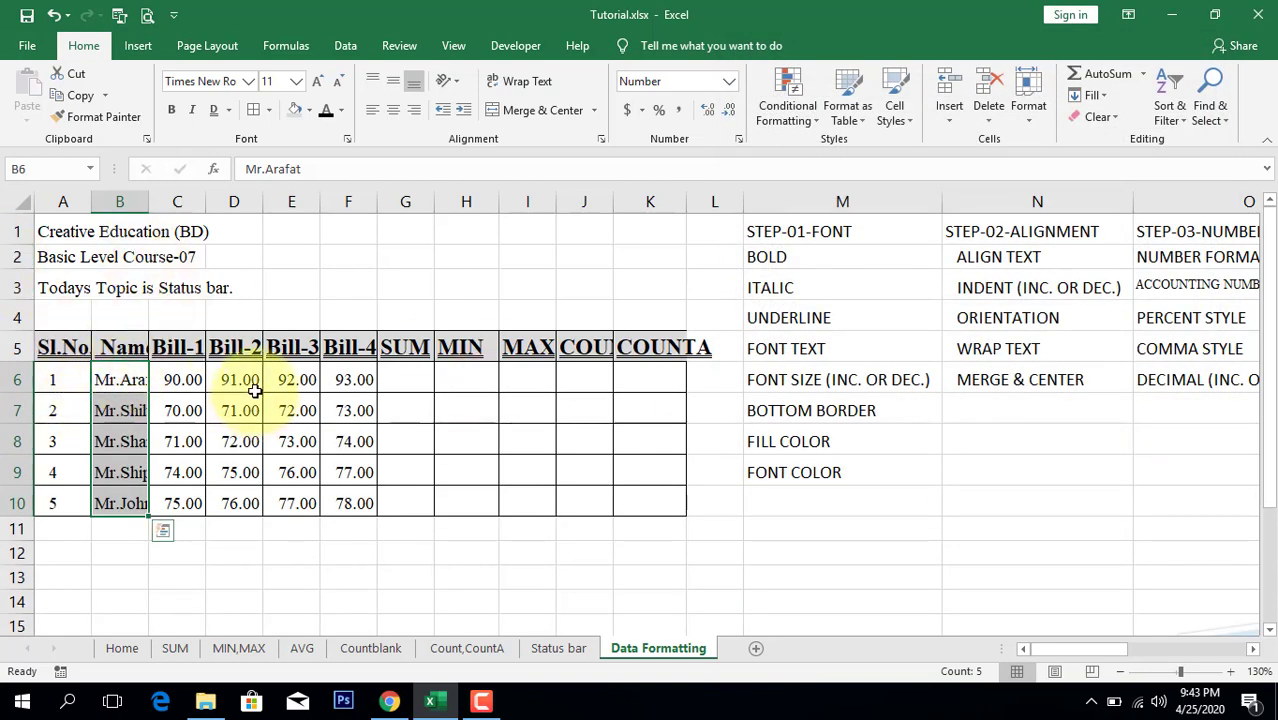
Wrap the names in B6 and B7 onto two lines so both rows grow taller.
click(990, 352)
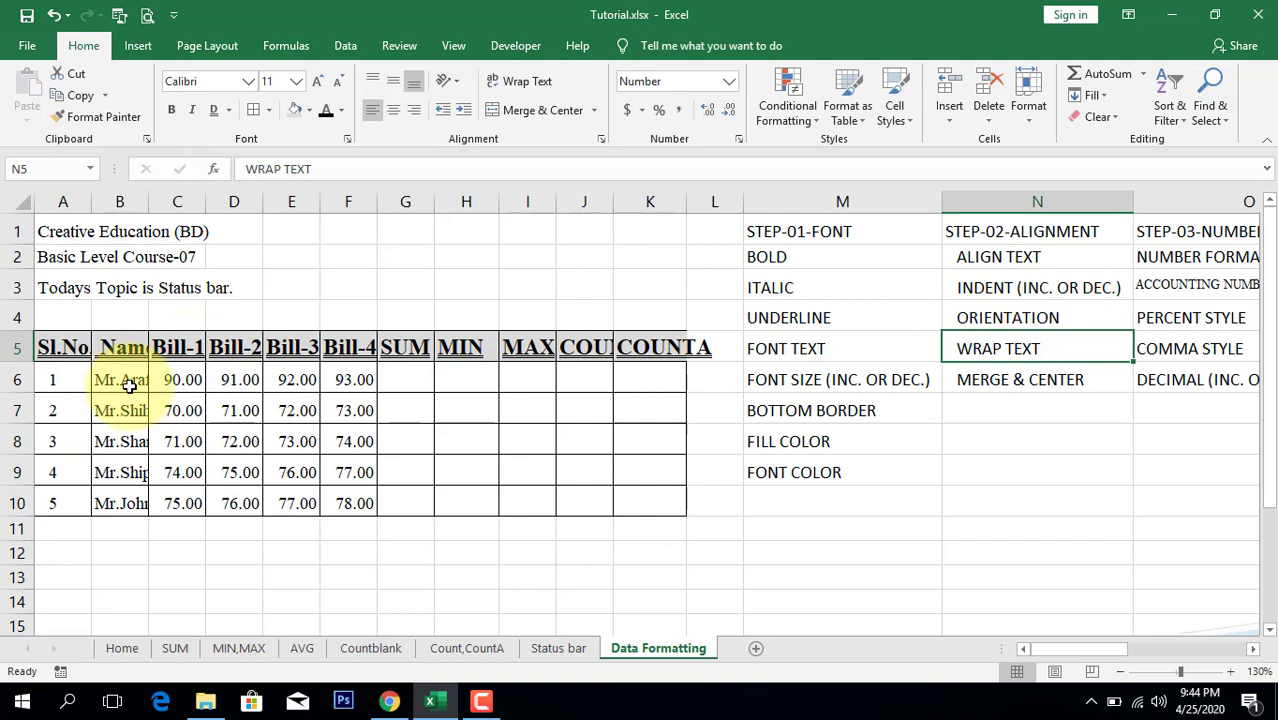
click(128, 386)
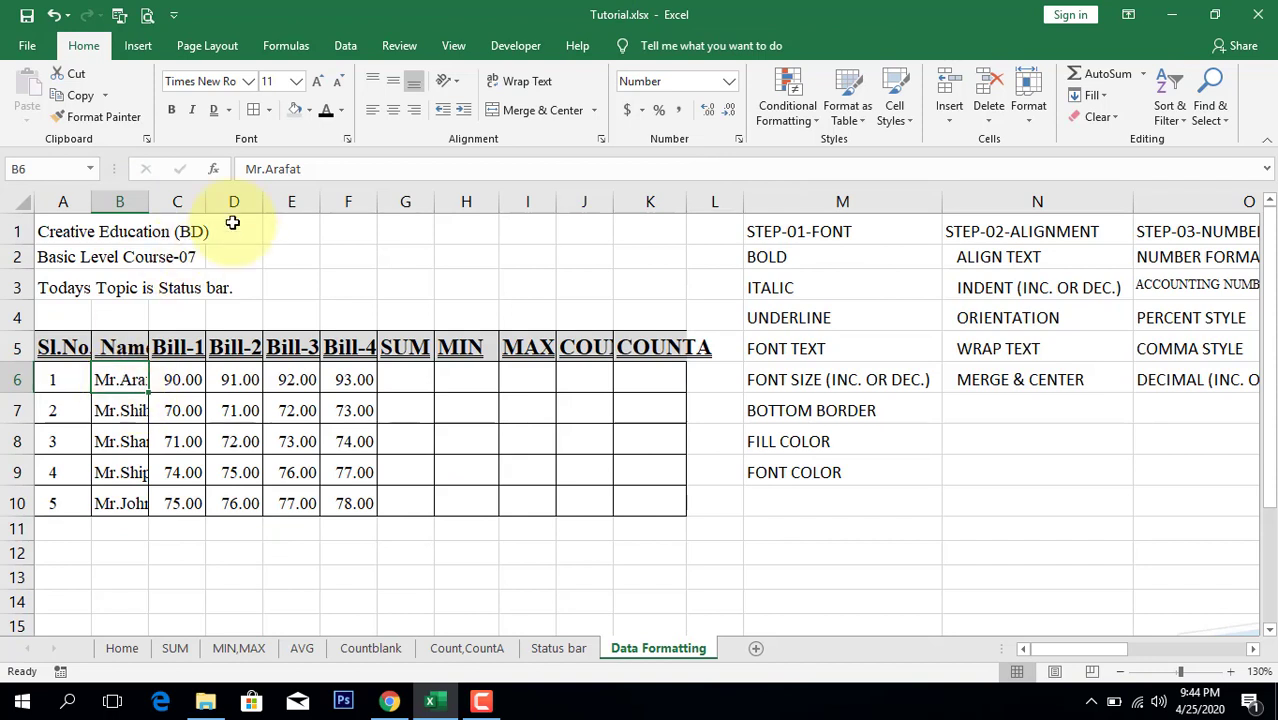
click(541, 86)
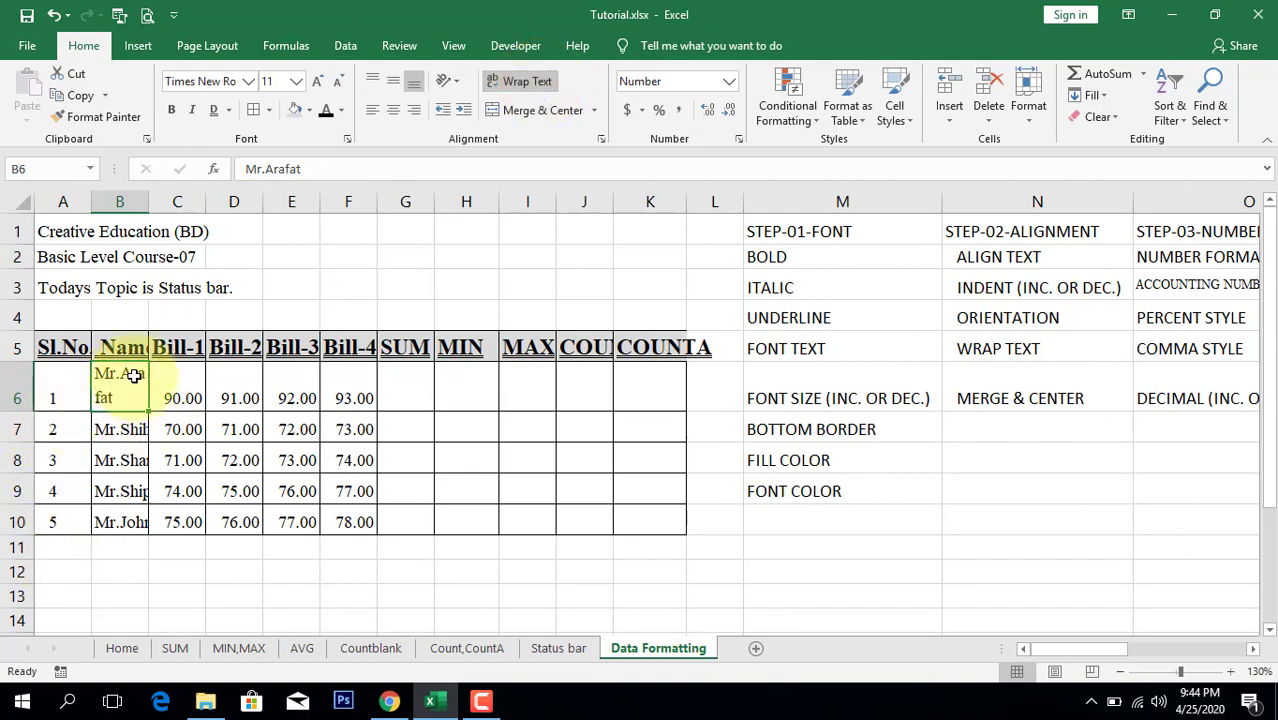
click(128, 430)
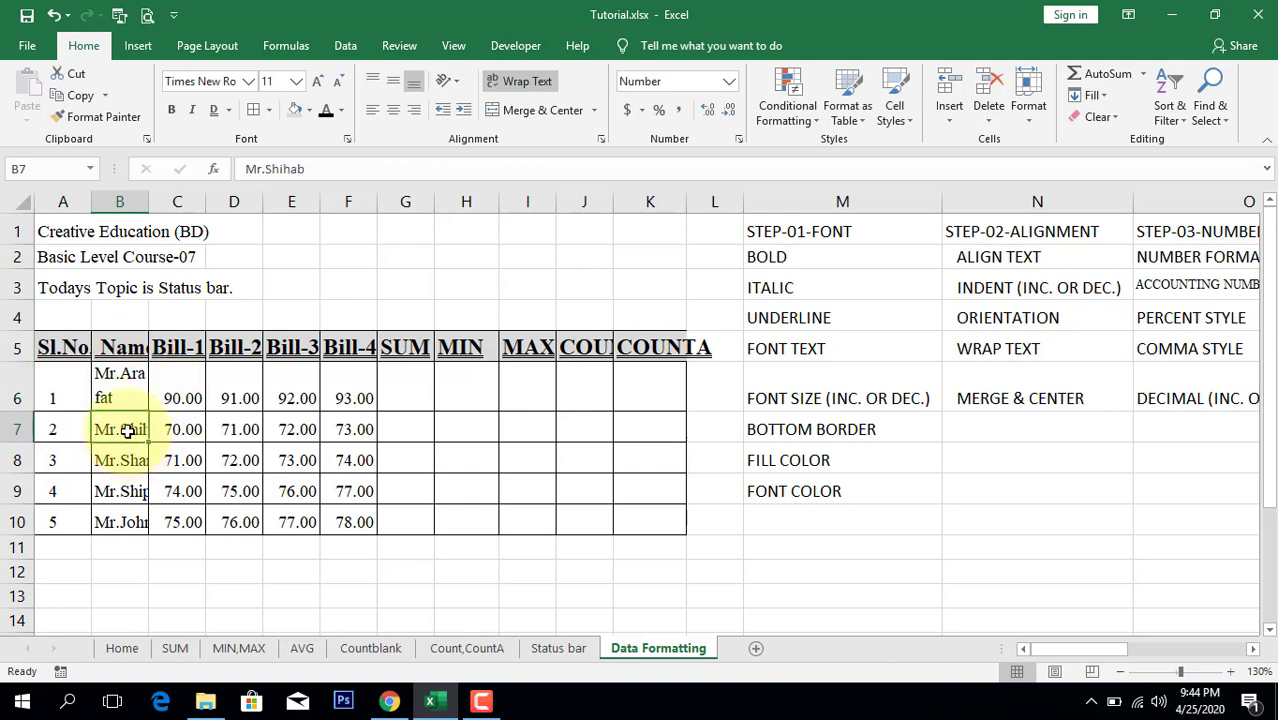
click(530, 82)
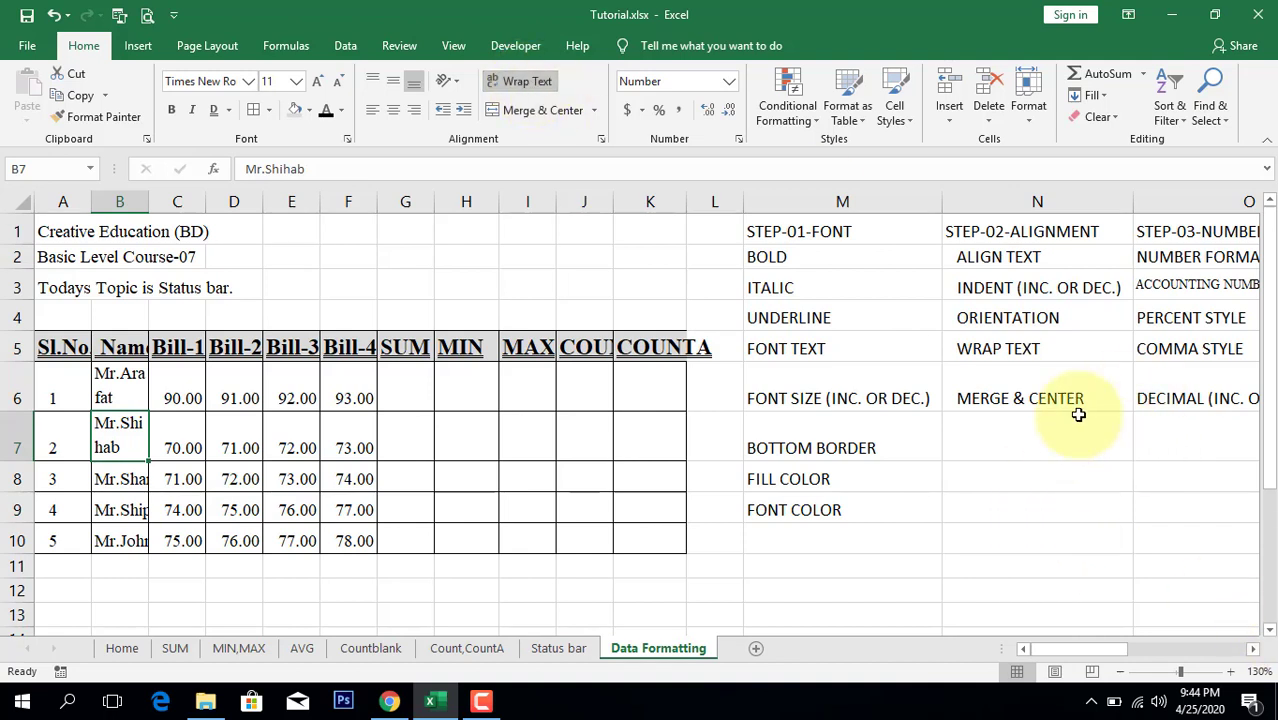
click(1030, 395)
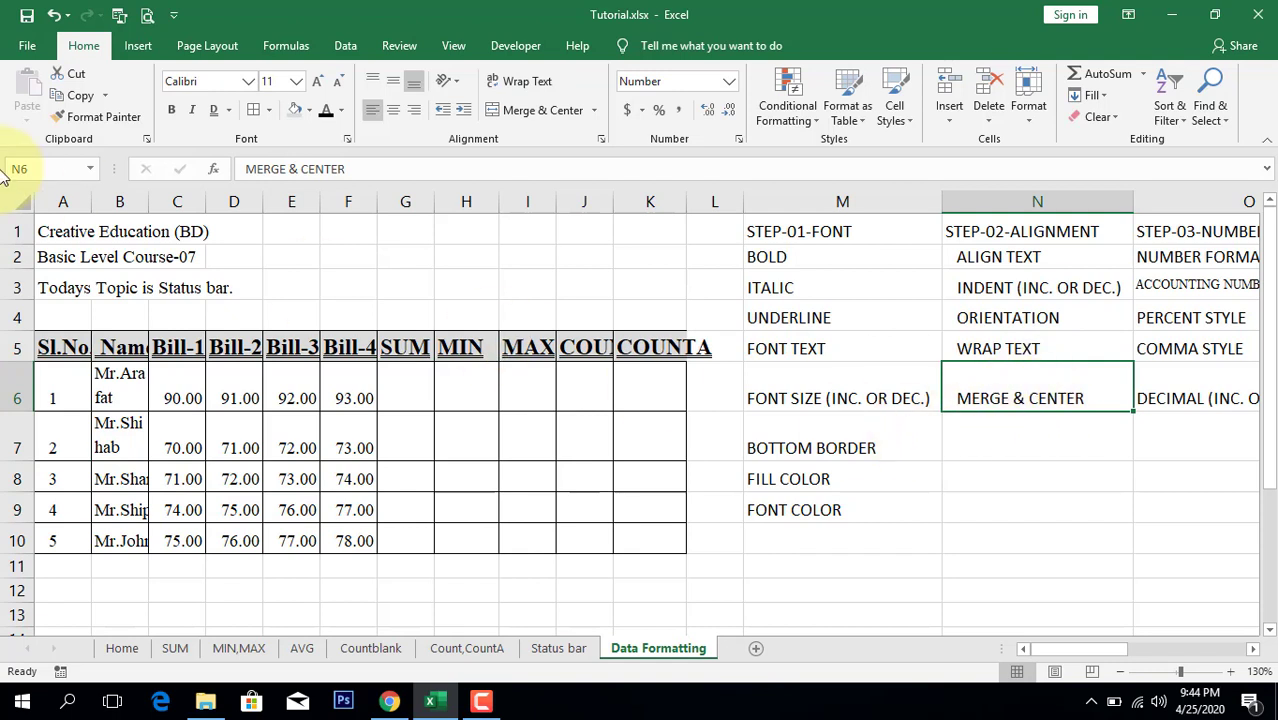
Merge and centre the main title across A1:K1 and middle-align it vertically.
click(45, 232)
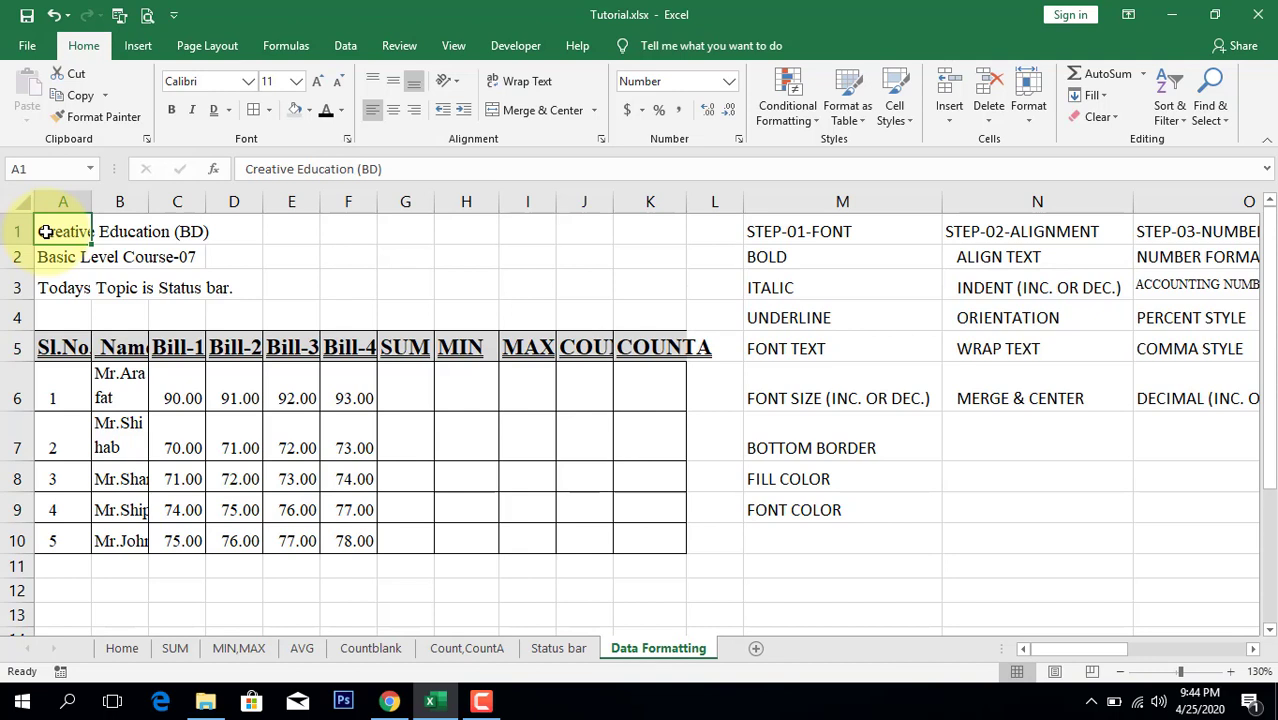
drag(45, 232, 672, 232)
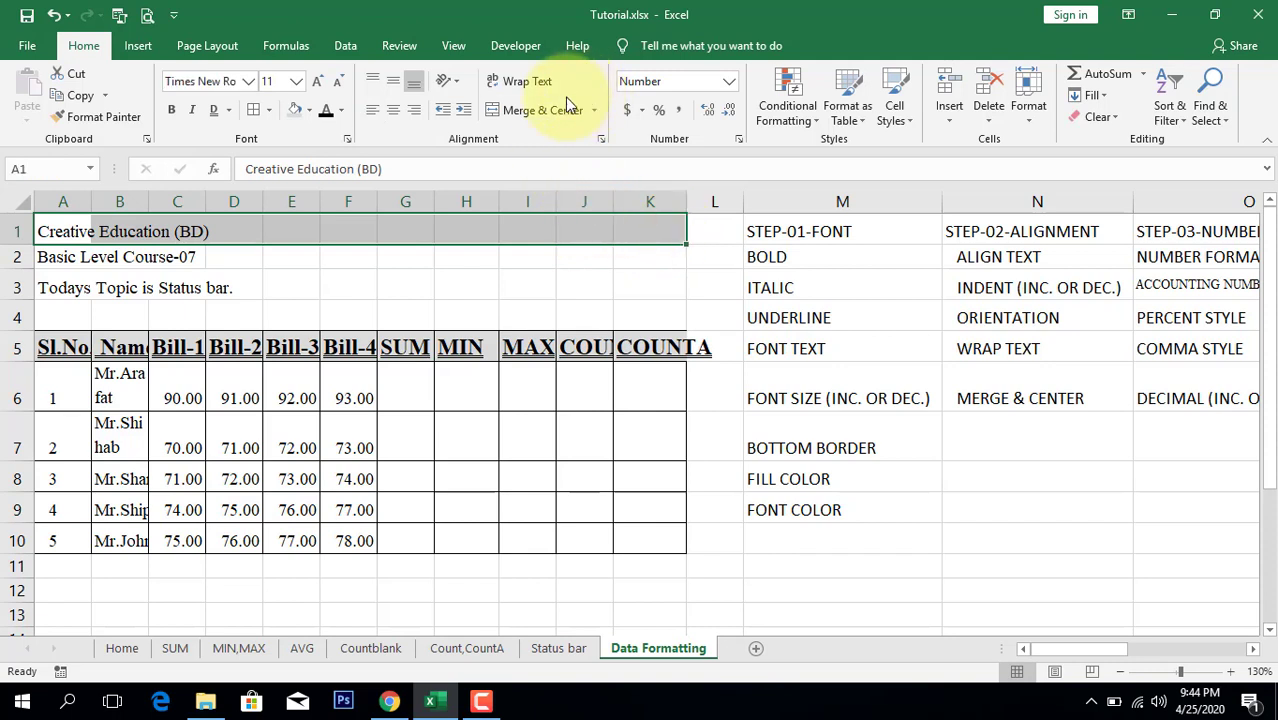
click(538, 110)
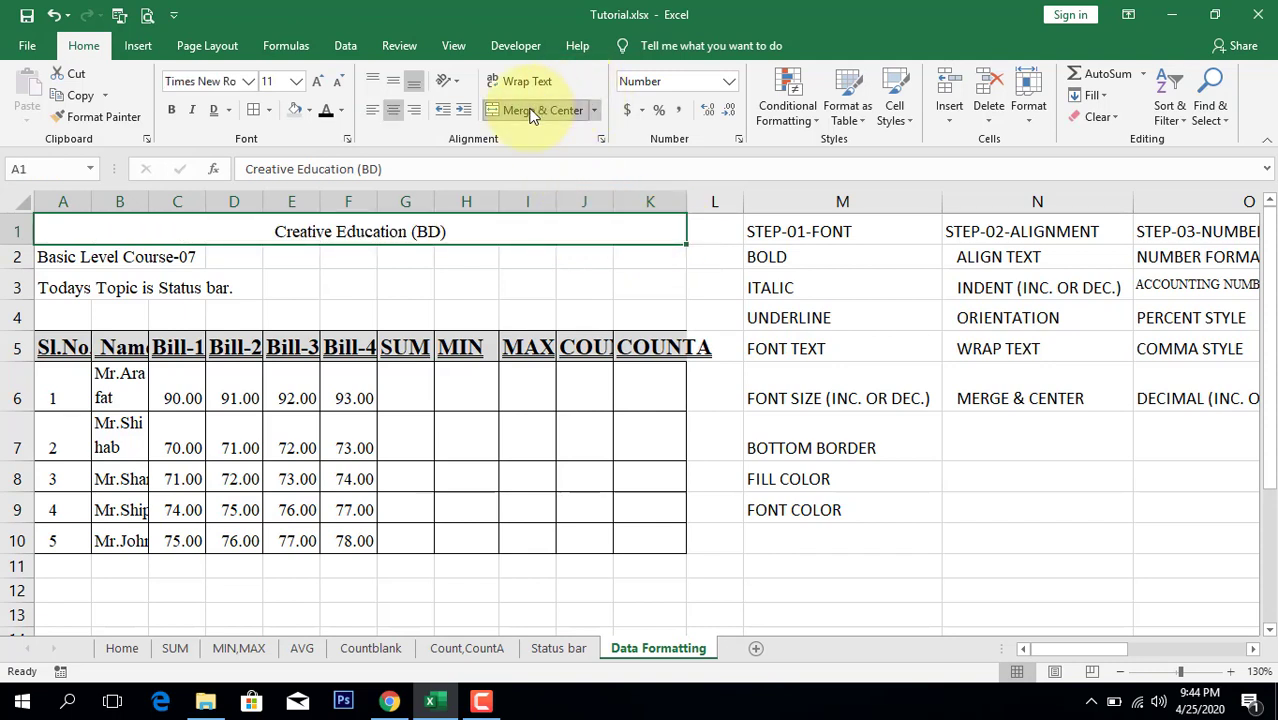
click(393, 84)
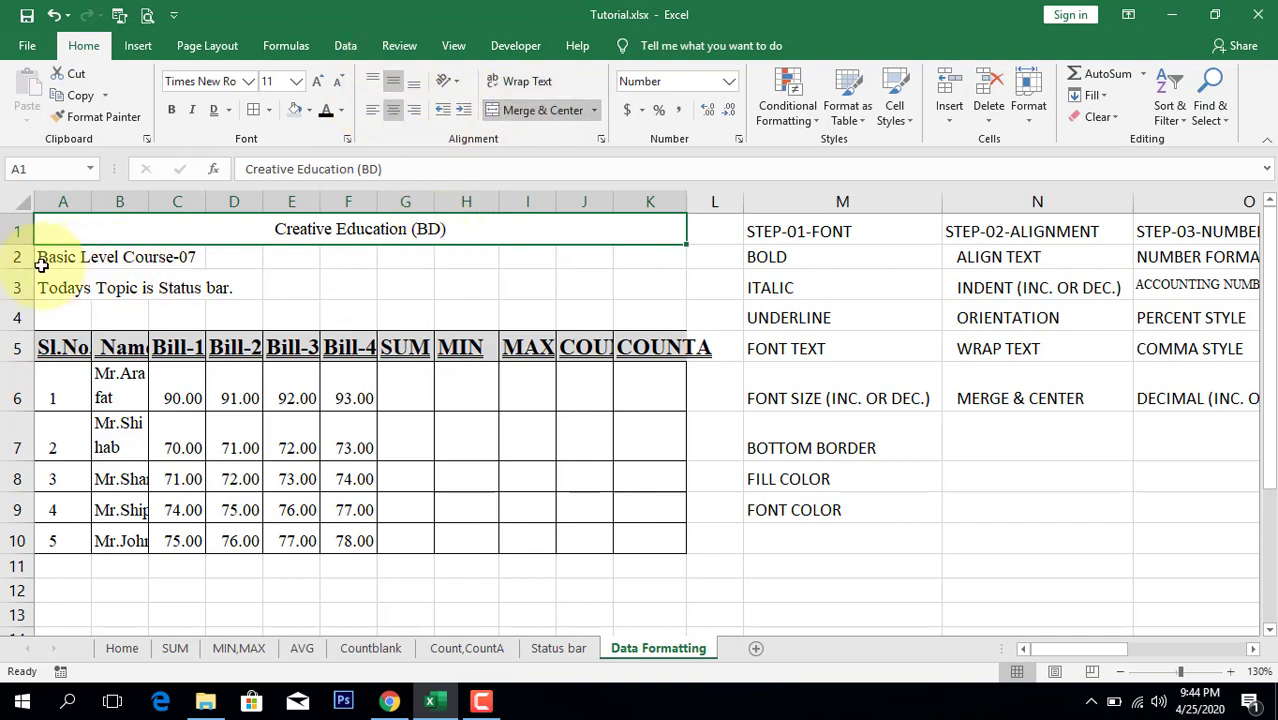
Merge and centre the subtitle lines across A2:K2 and A3:K3.
drag(42, 262, 662, 261)
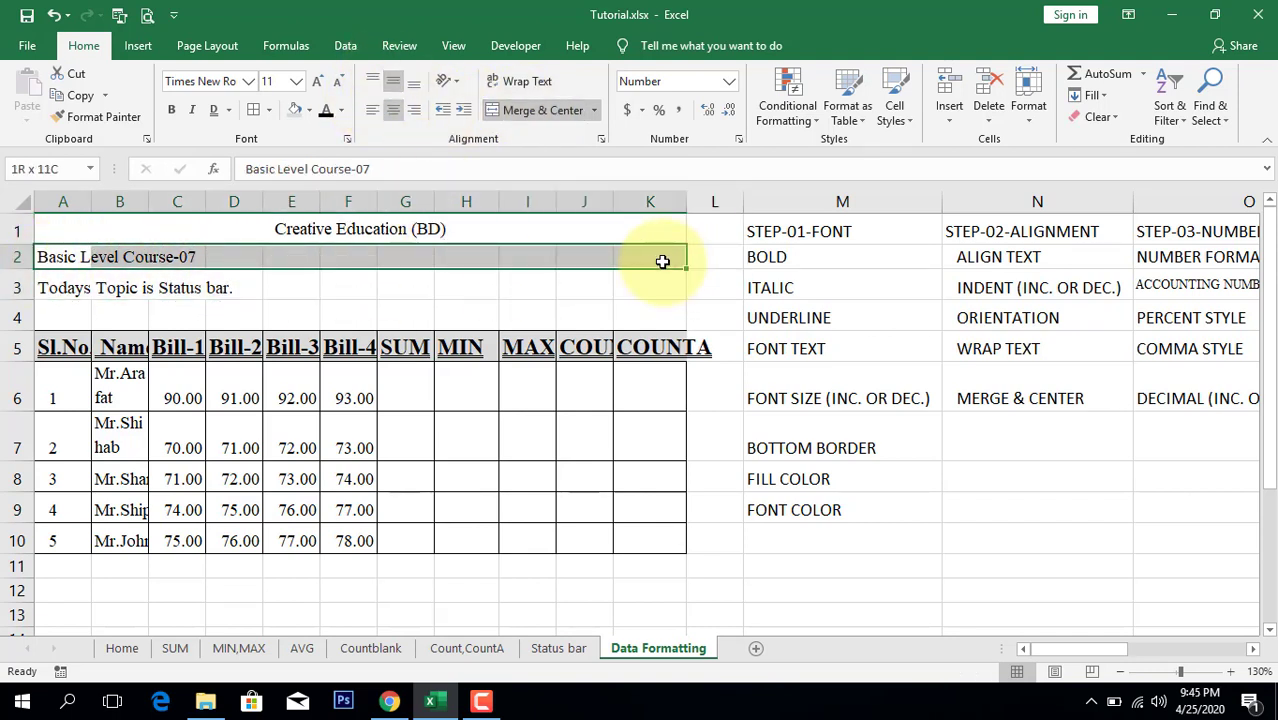
click(535, 110)
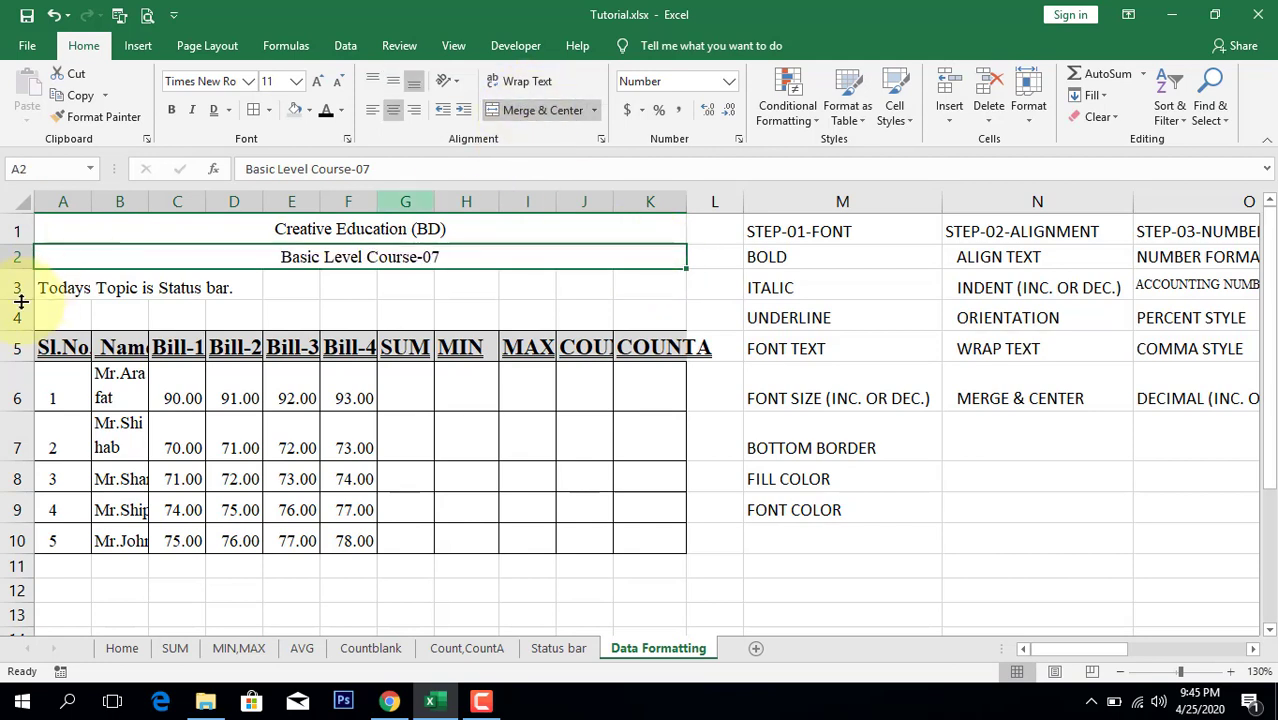
drag(43, 288, 685, 291)
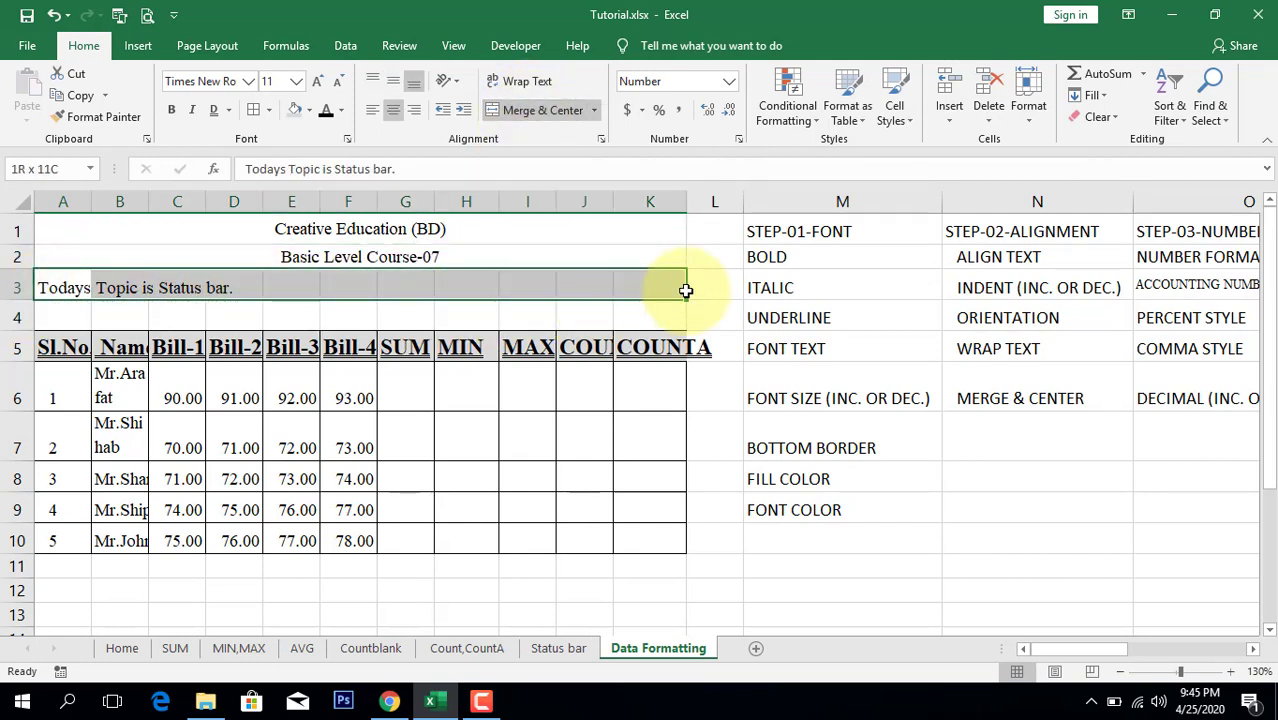
click(527, 110)
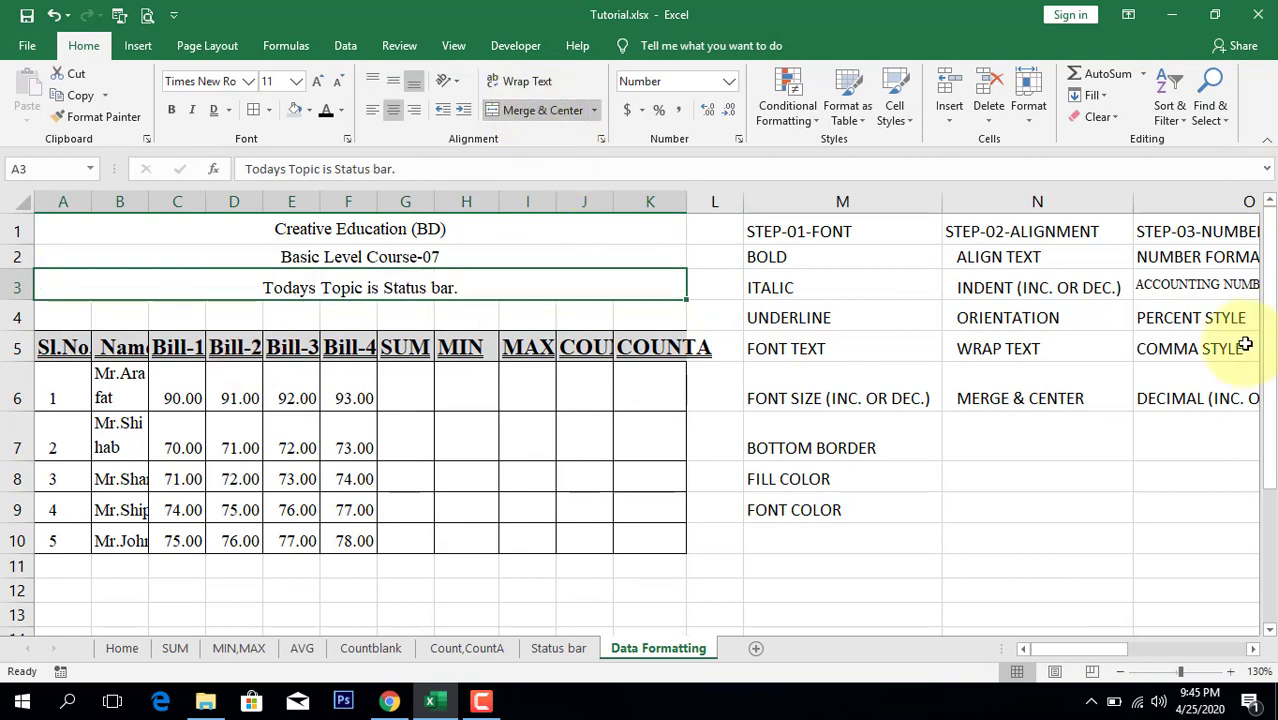
mouse_move(1070, 650)
mouse_down()
mouse_move(1056, 646)
mouse_move(1127, 528)
mouse_move(1061, 660)
mouse_move(1073, 650)
mouse_up()
Hide column N through its header's right-click menu.
click(981, 201)
right_click(981, 201)
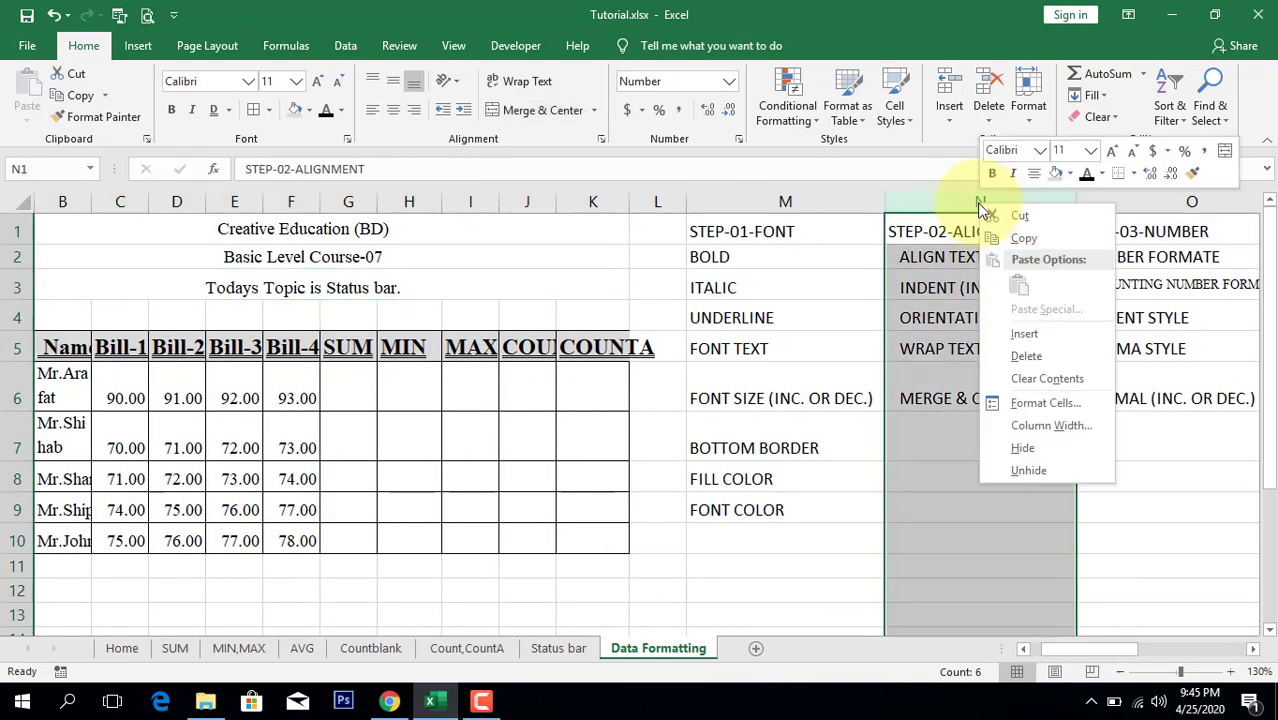
click(1034, 448)
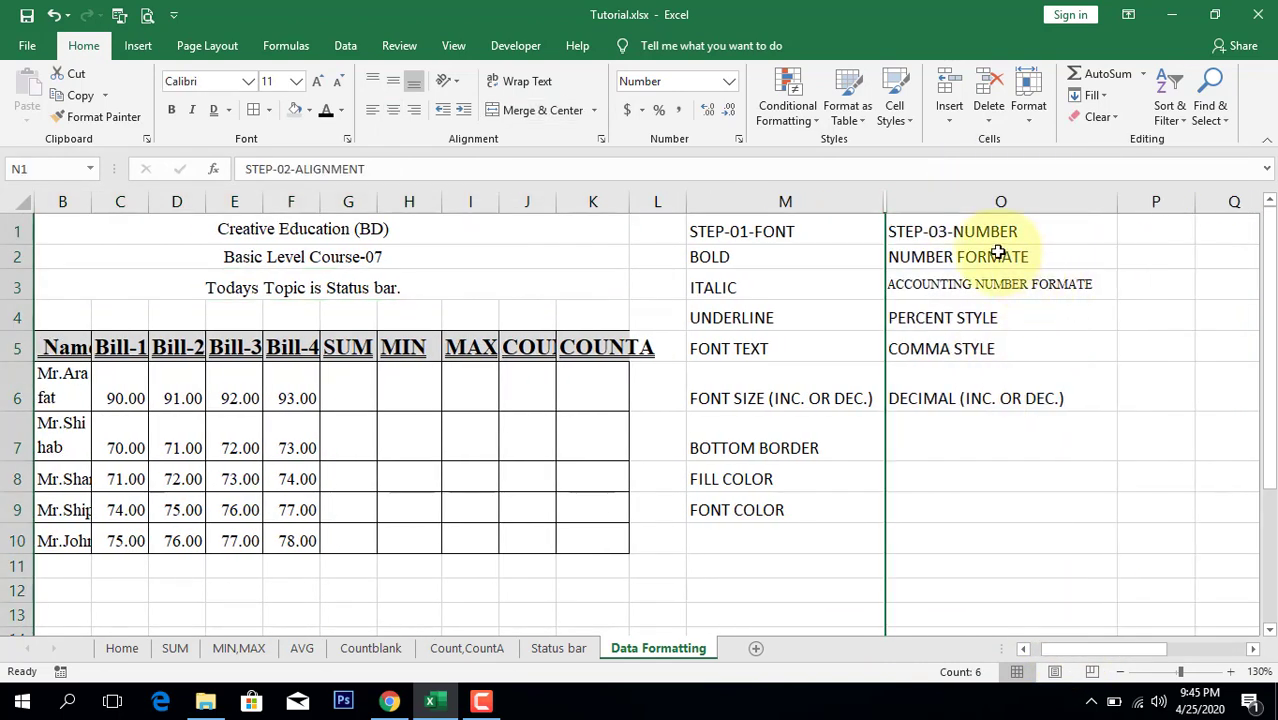
click(972, 228)
click(1005, 255)
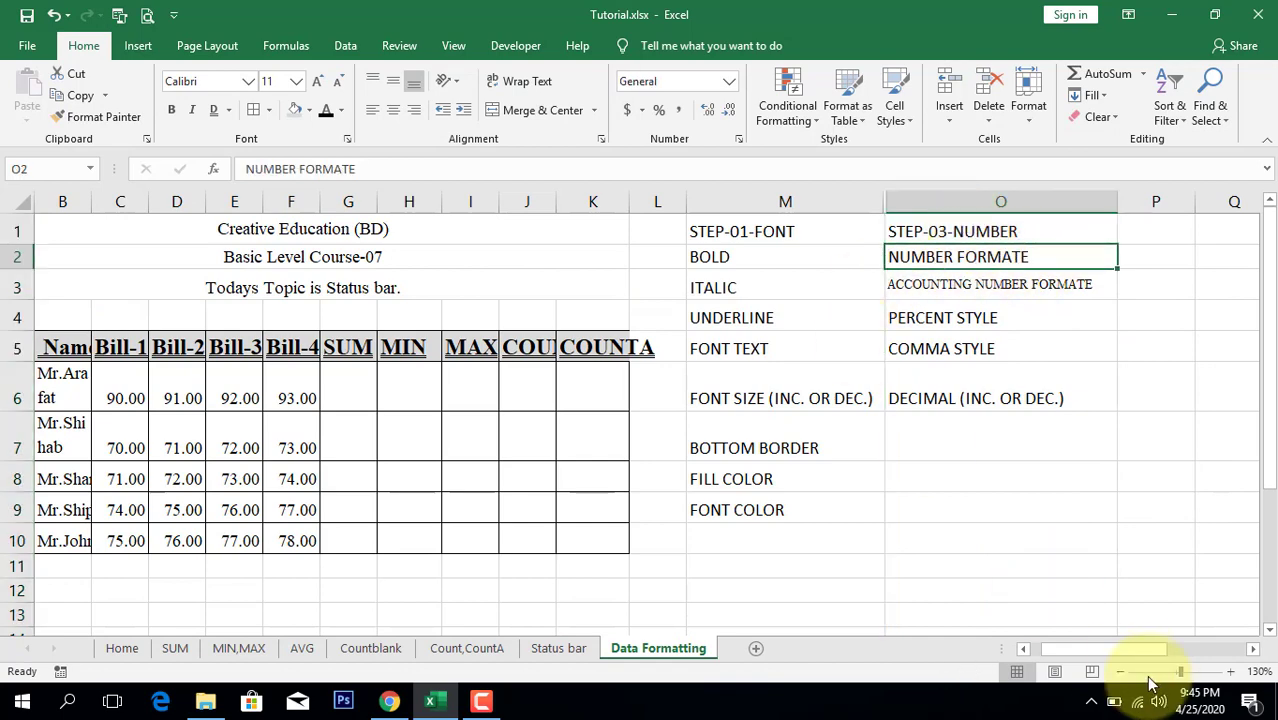
drag(1125, 651, 1112, 651)
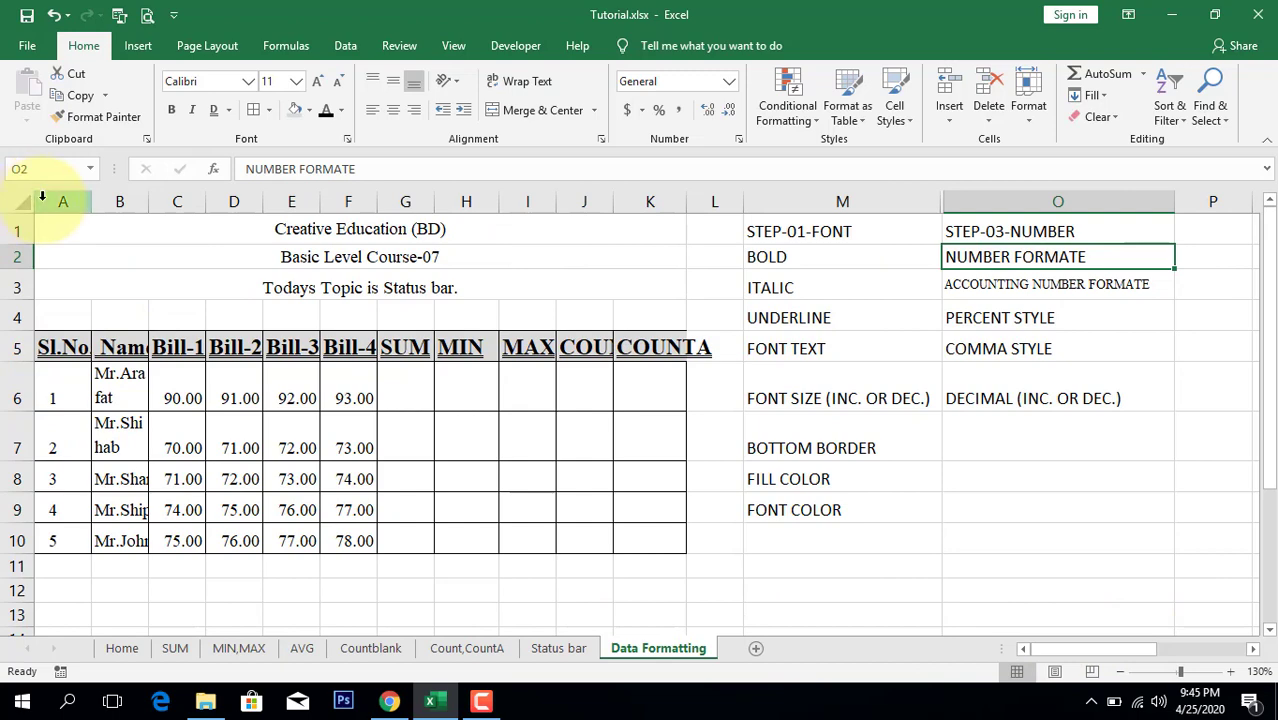
Set columns A to K to General number format, briefly trying Number format.
drag(40, 200, 660, 266)
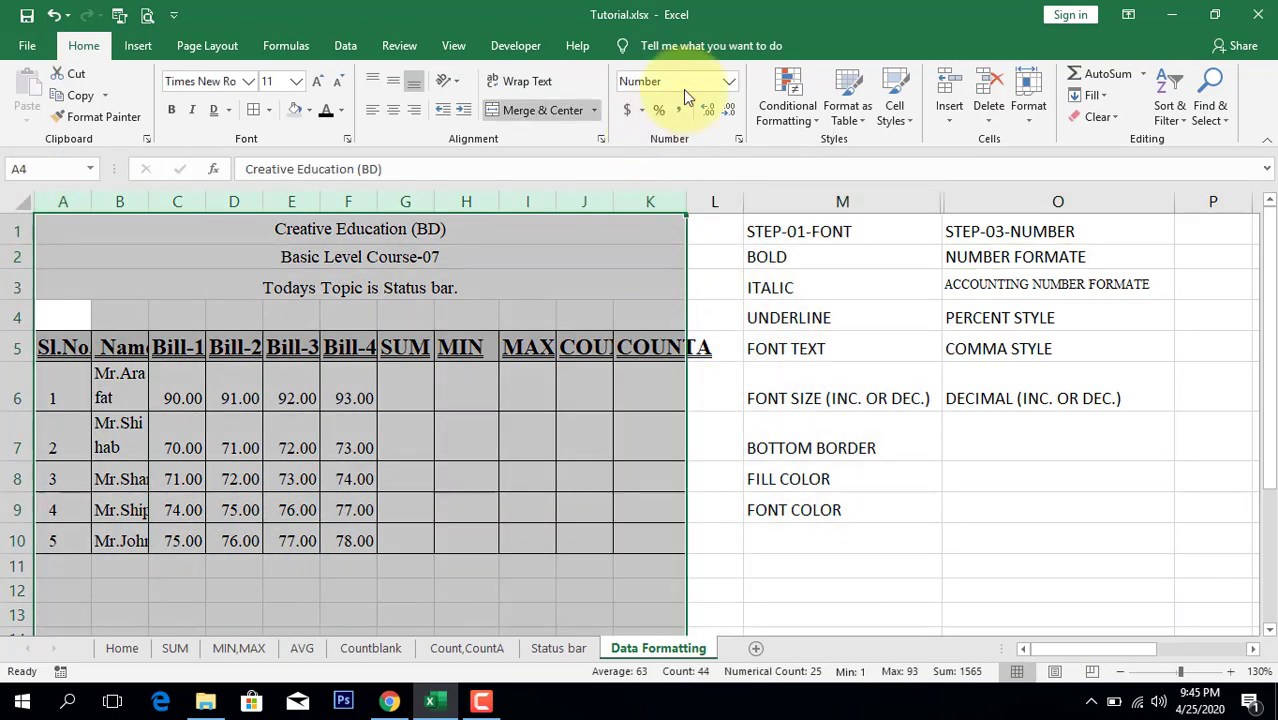
click(731, 84)
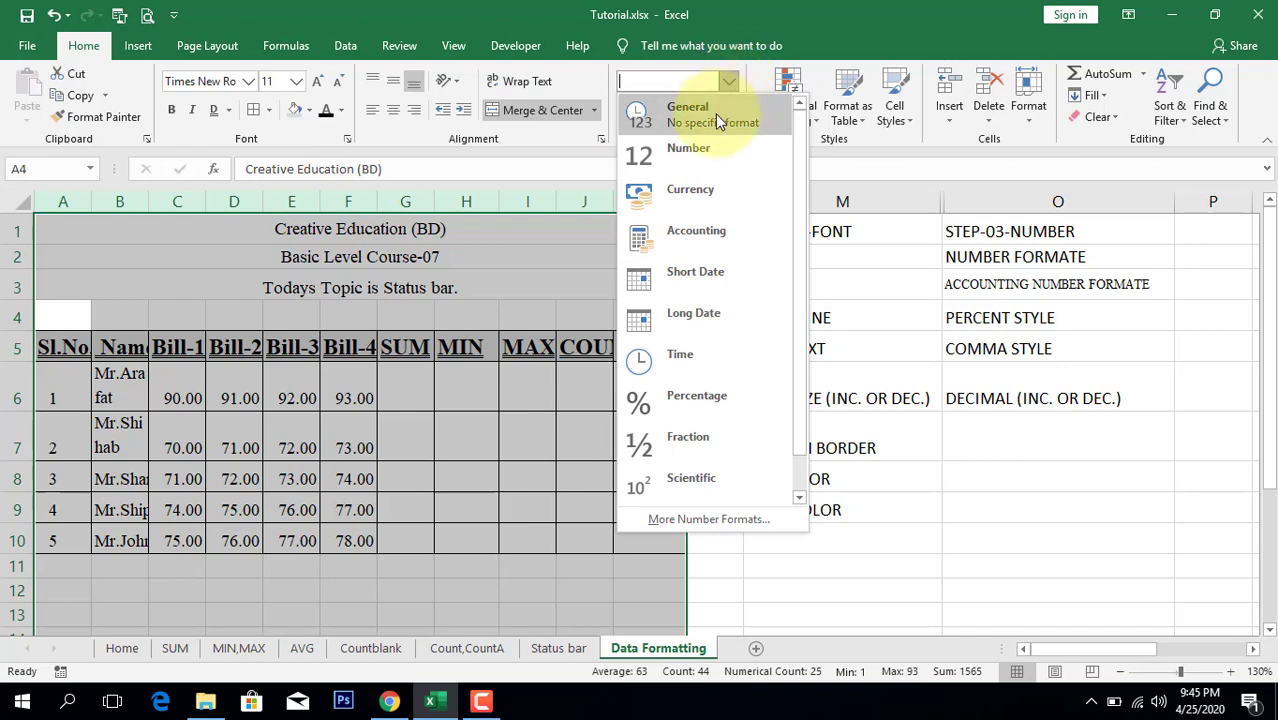
click(715, 114)
click(731, 82)
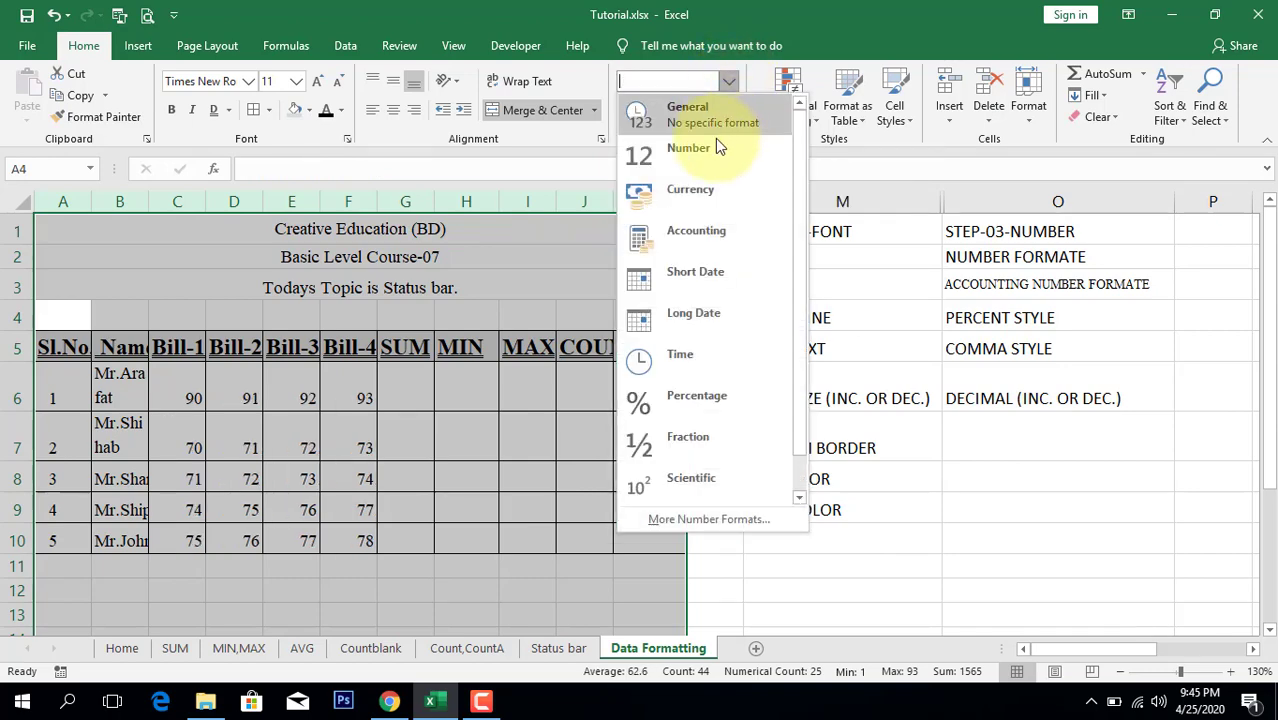
click(728, 143)
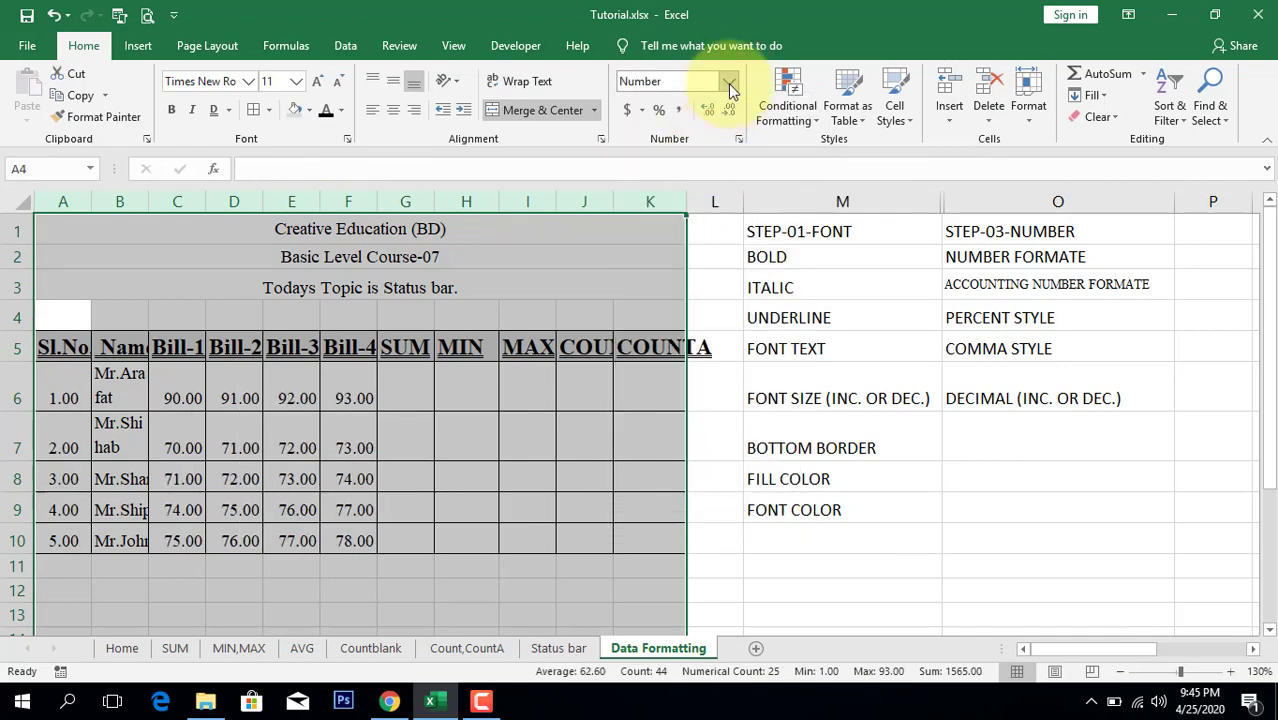
click(731, 82)
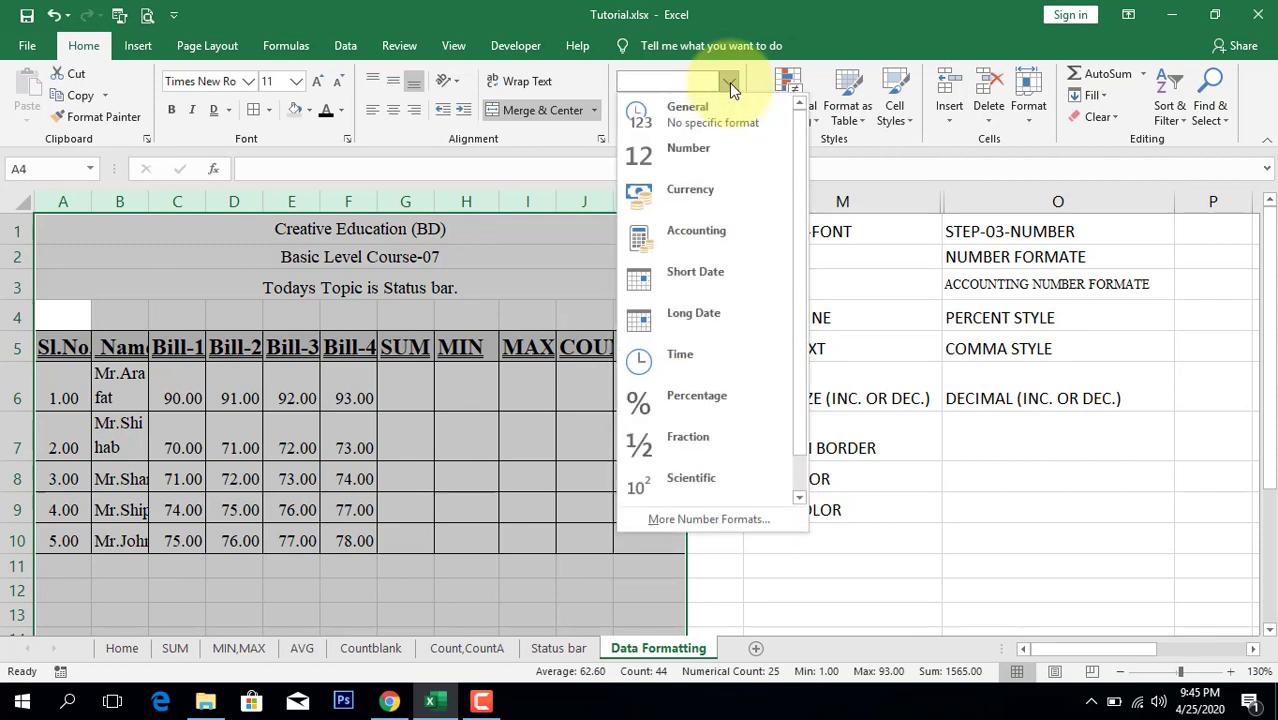
click(726, 123)
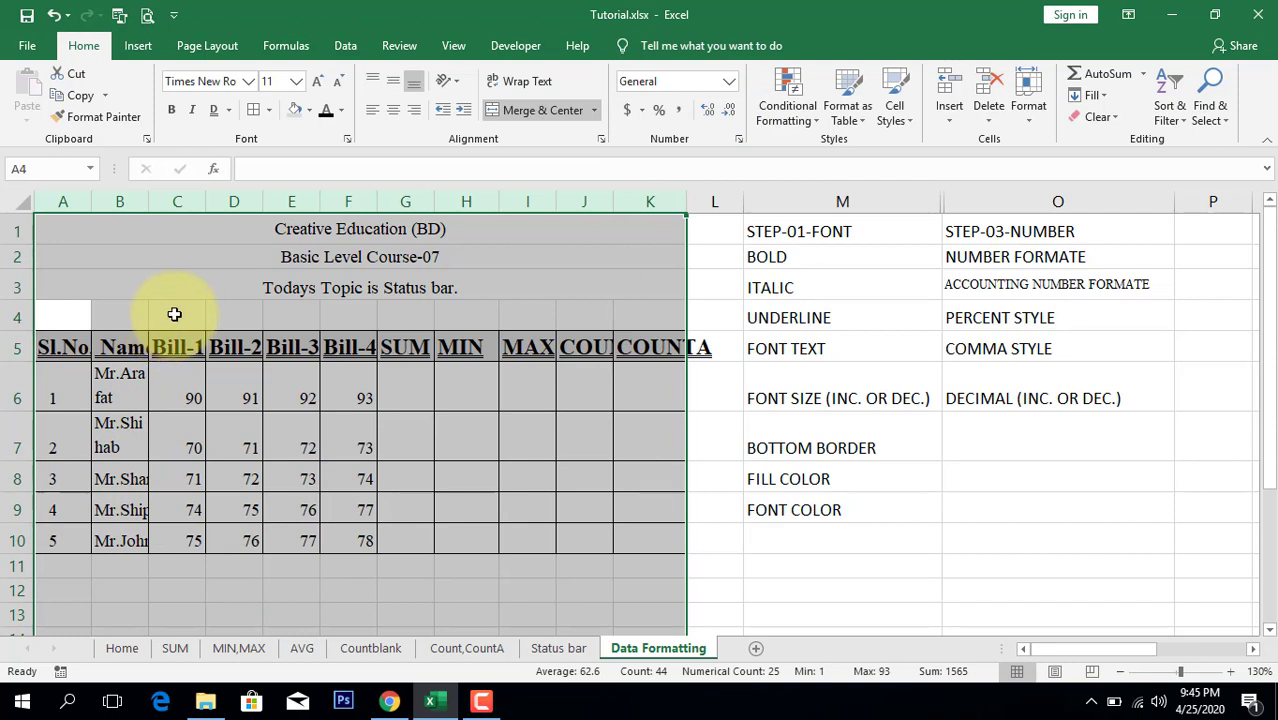
Apply US dollar accounting format to C6:F10 and autofit columns C to F.
click(1030, 288)
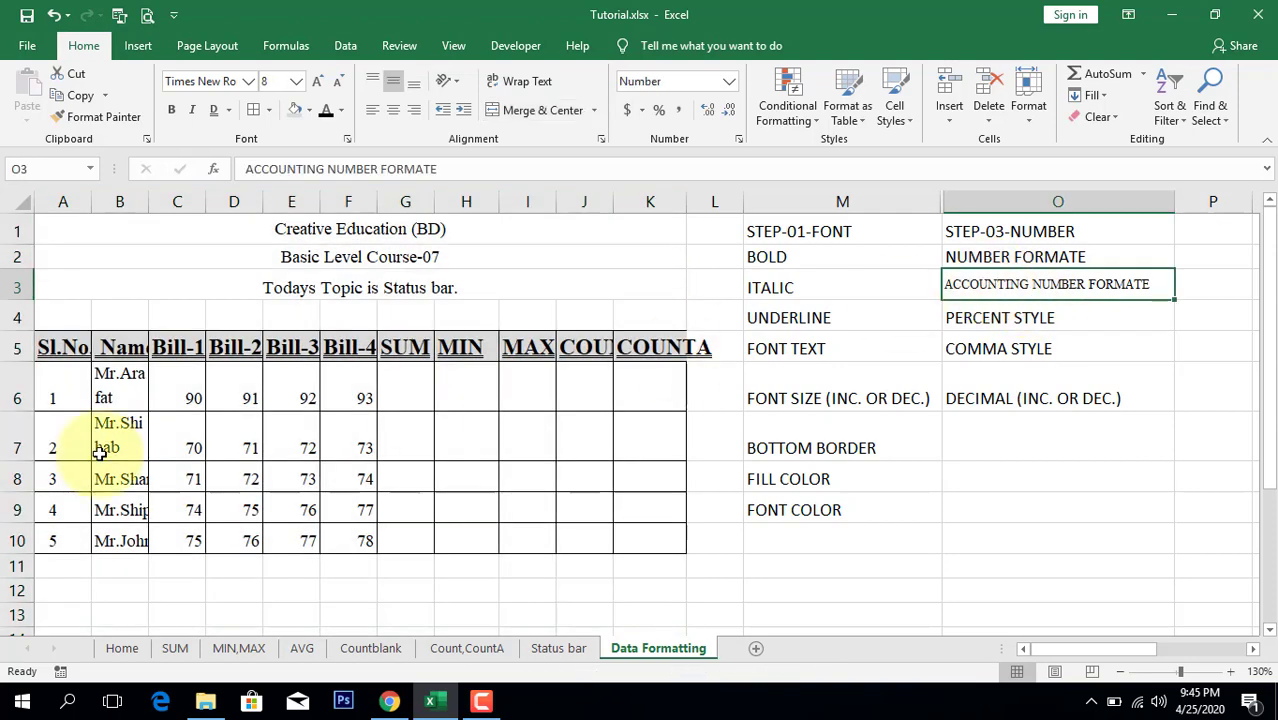
drag(188, 398, 358, 553)
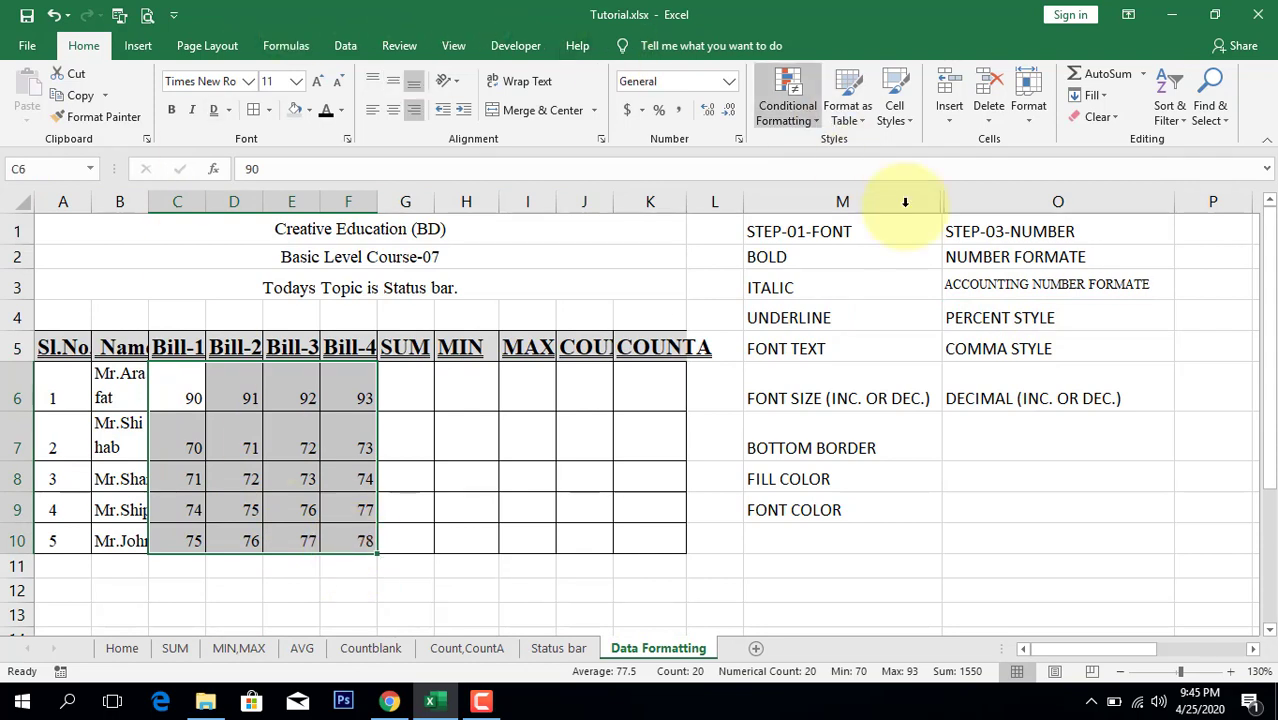
click(643, 110)
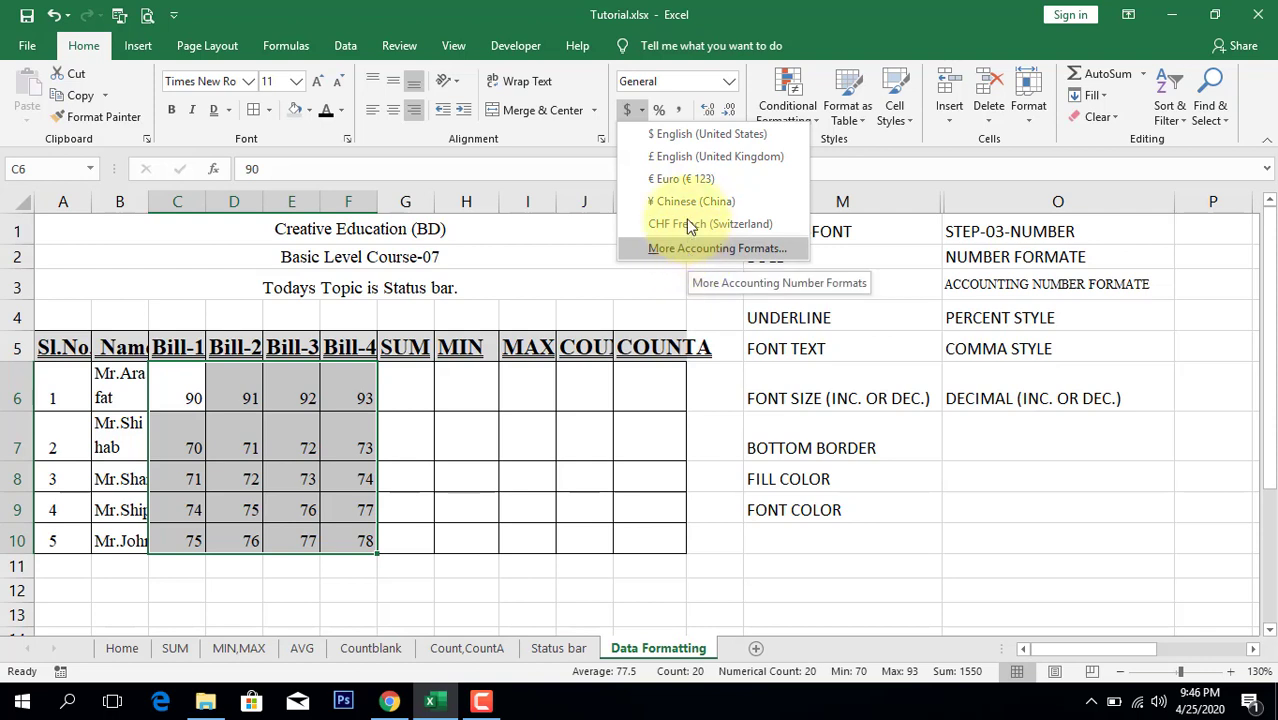
click(680, 136)
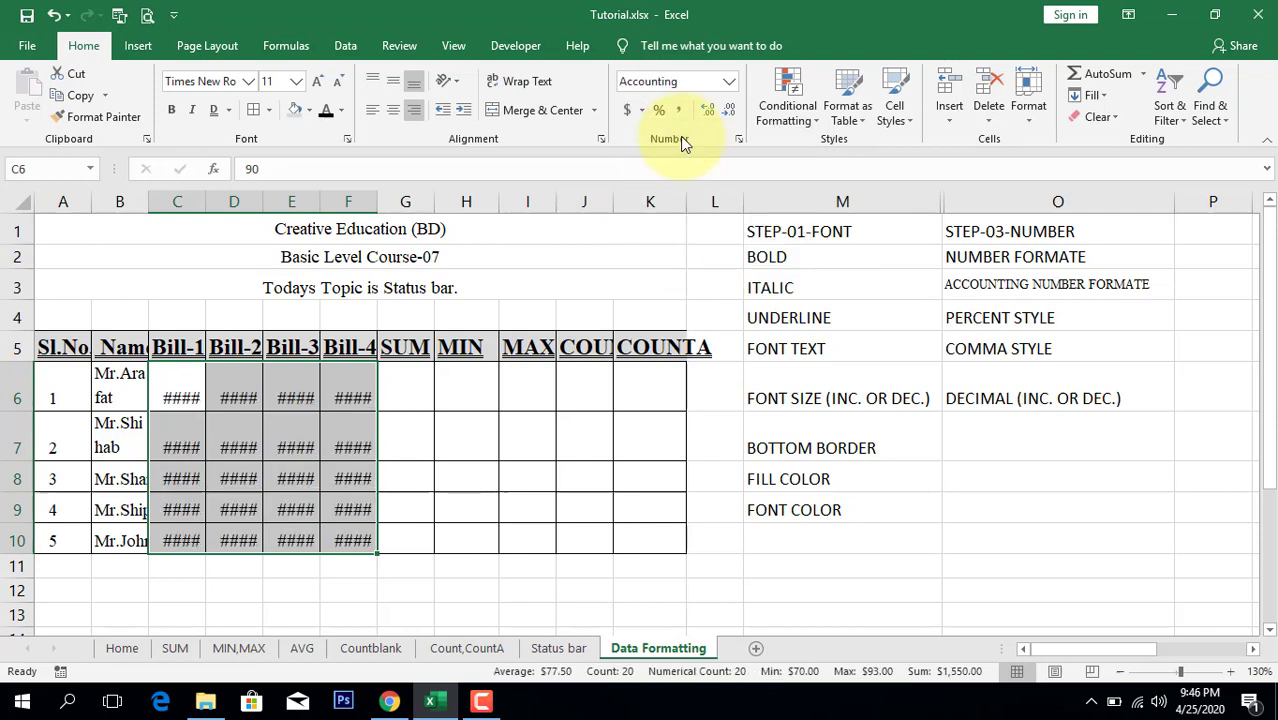
double_click(206, 202)
double_click(274, 202)
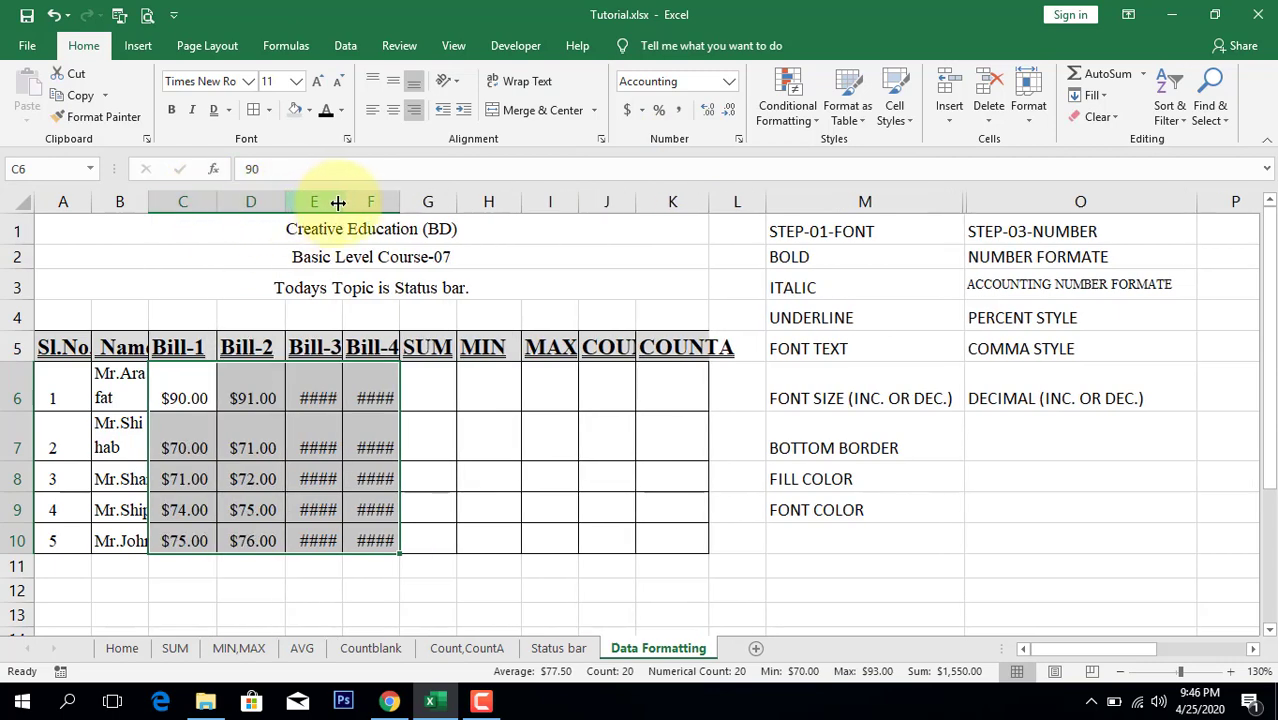
double_click(342, 202)
click(398, 202)
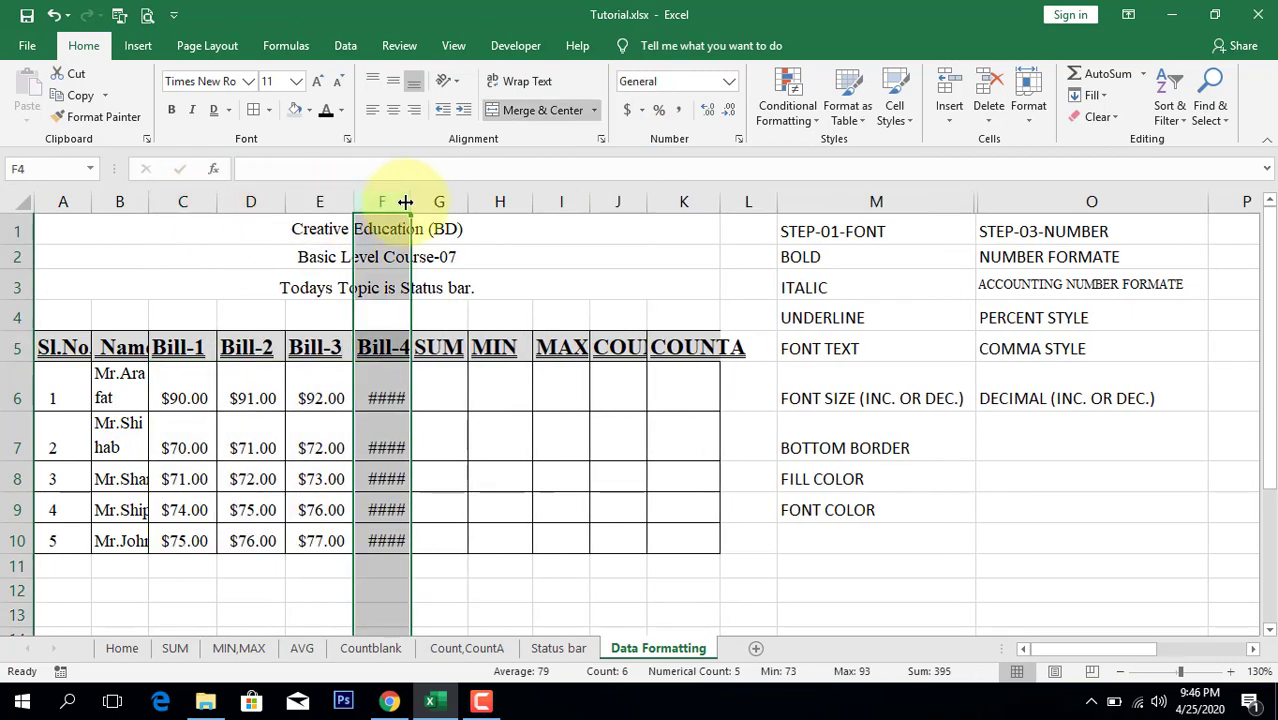
double_click(410, 201)
Switch the bill amounts C6:F10 to Number format with two decimals.
click(180, 394)
drag(248, 474, 385, 543)
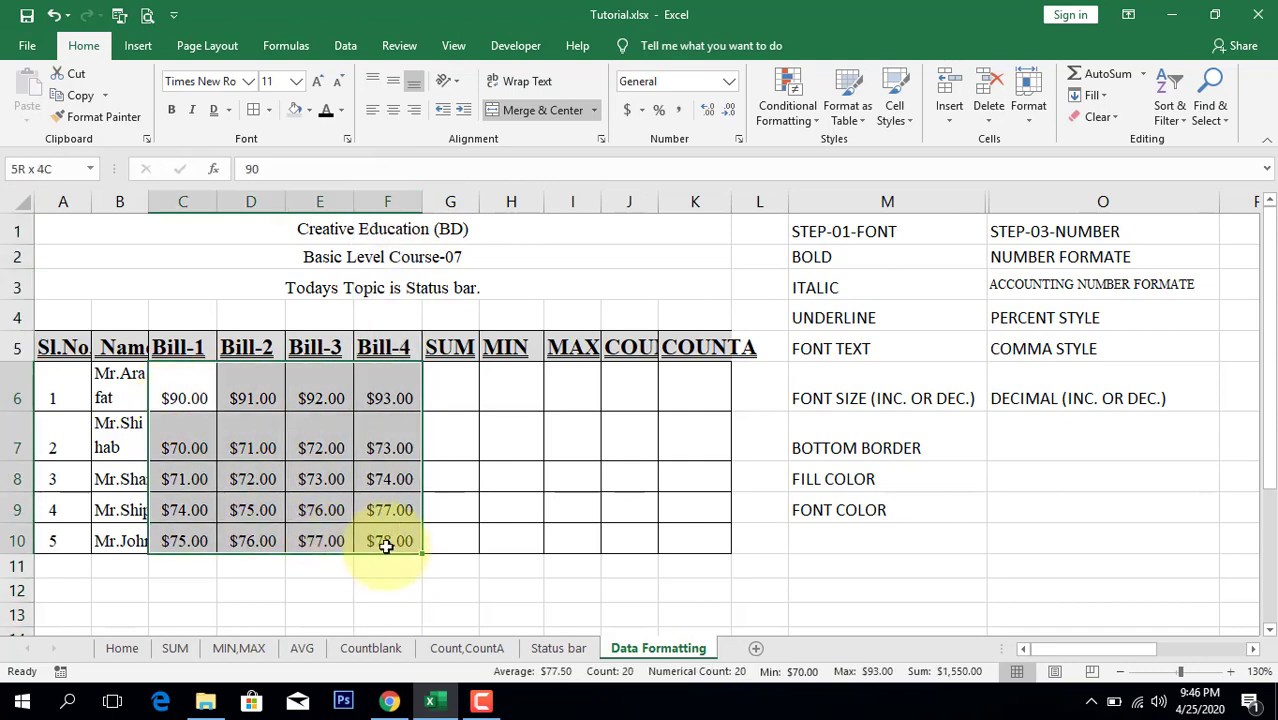
click(729, 82)
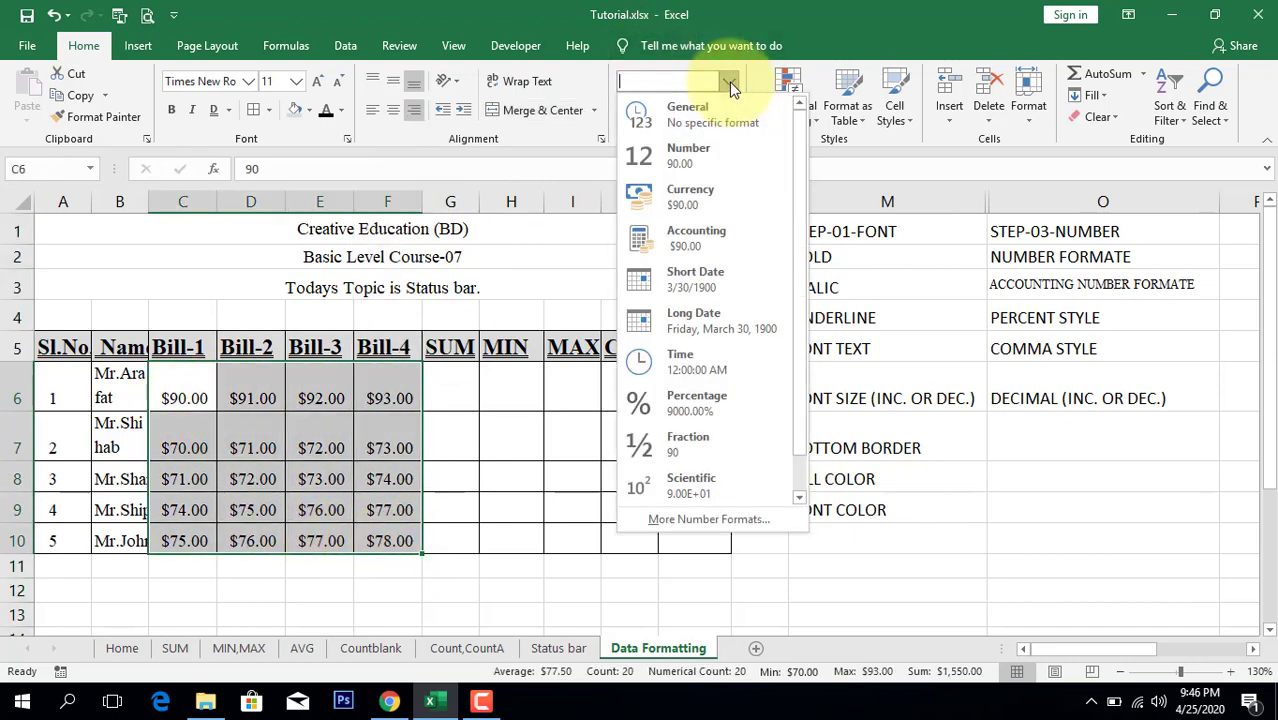
click(695, 164)
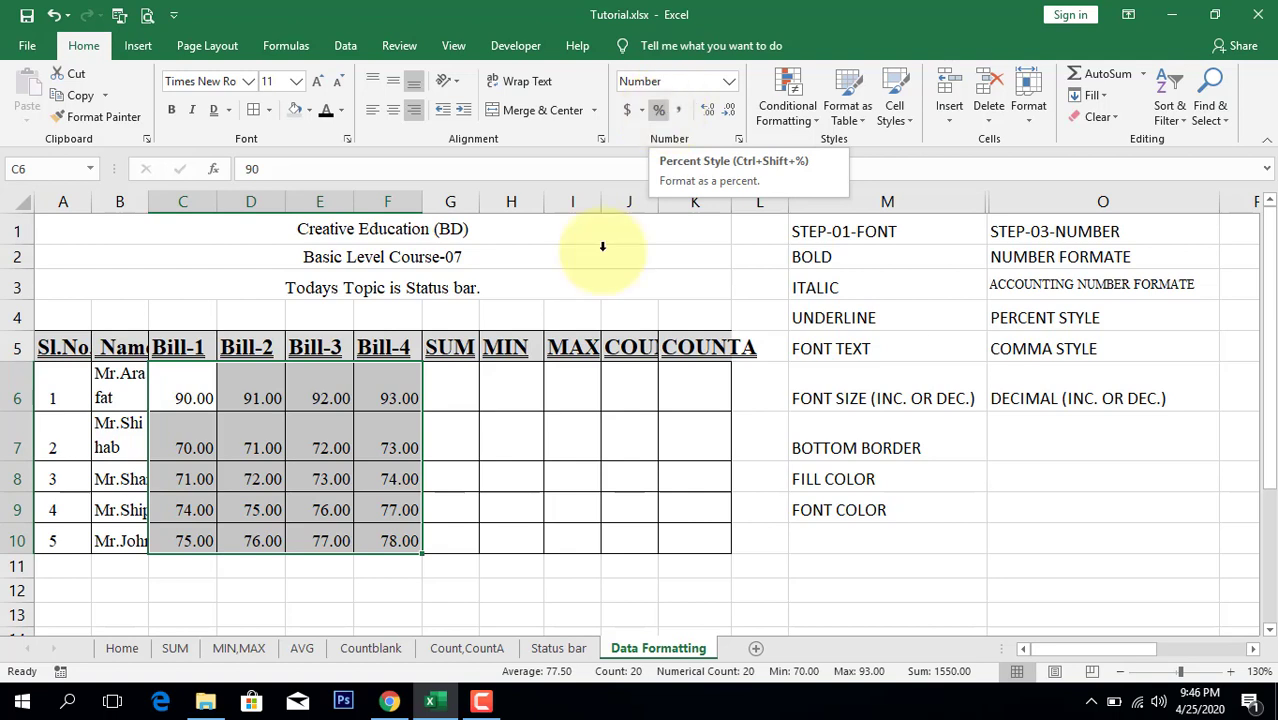
Try Percent Style on the bill amounts, revert to Number, then apply Comma Style.
click(659, 111)
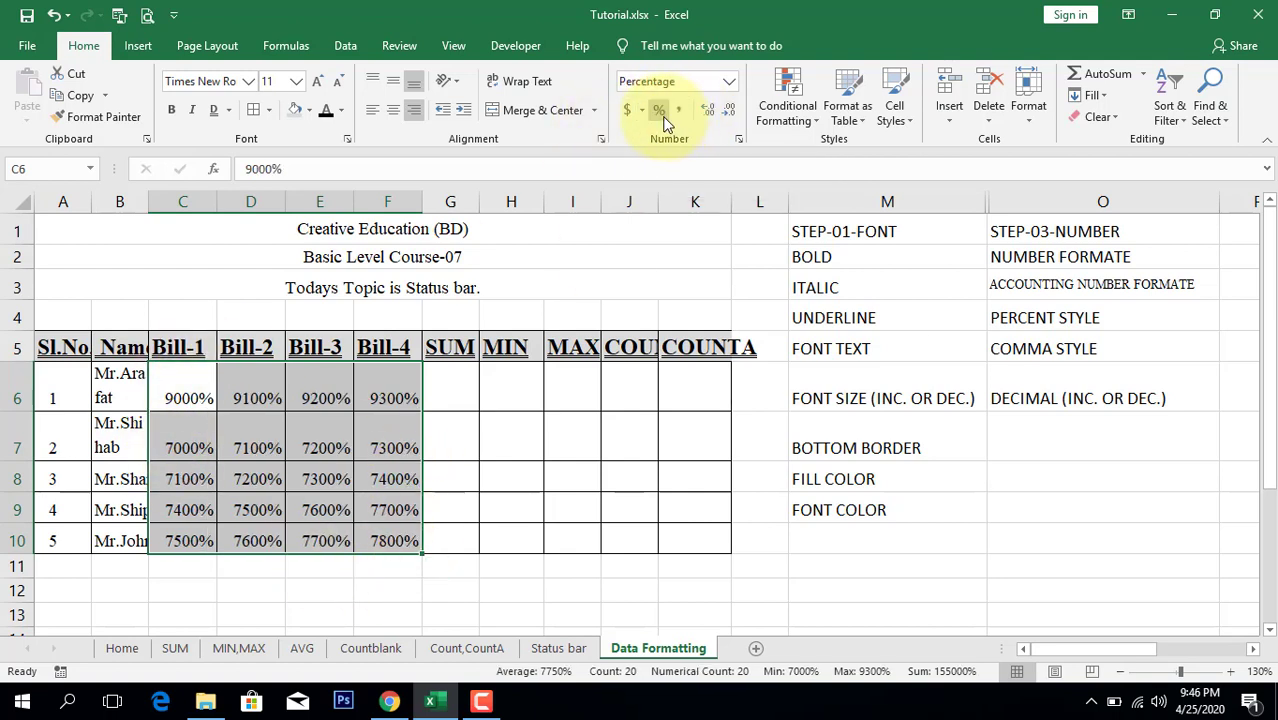
click(729, 81)
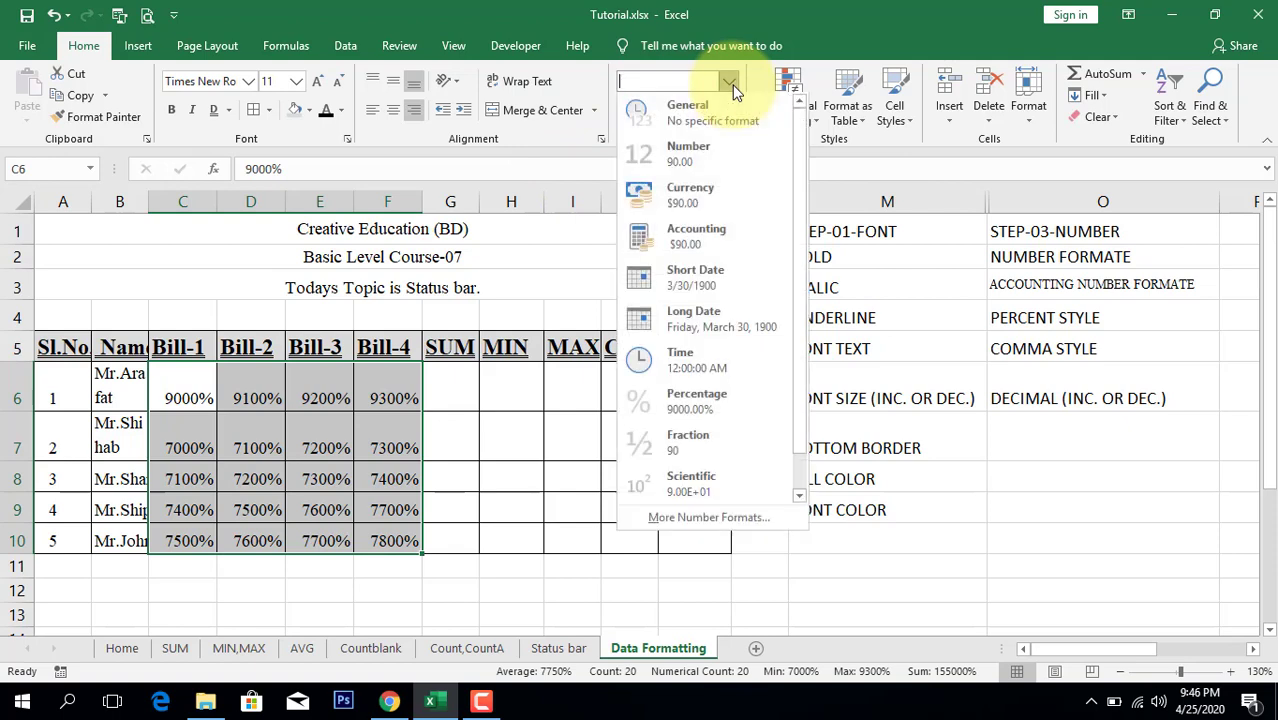
click(685, 165)
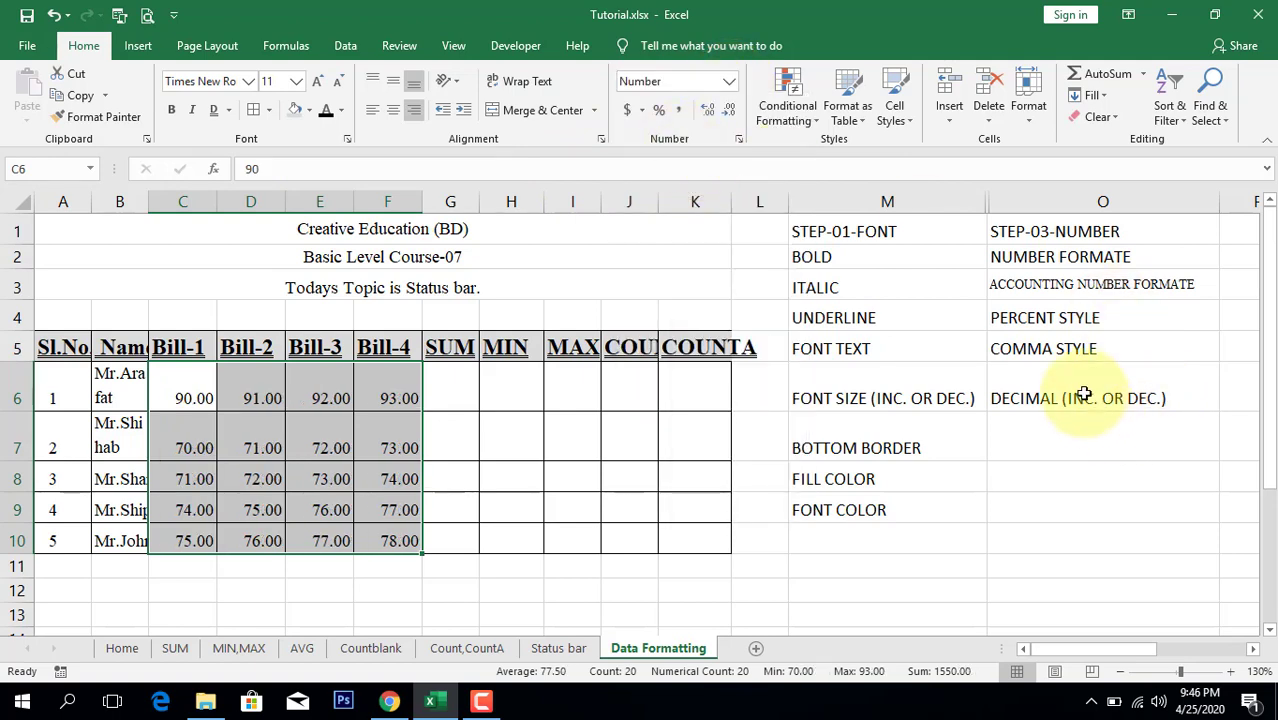
click(681, 112)
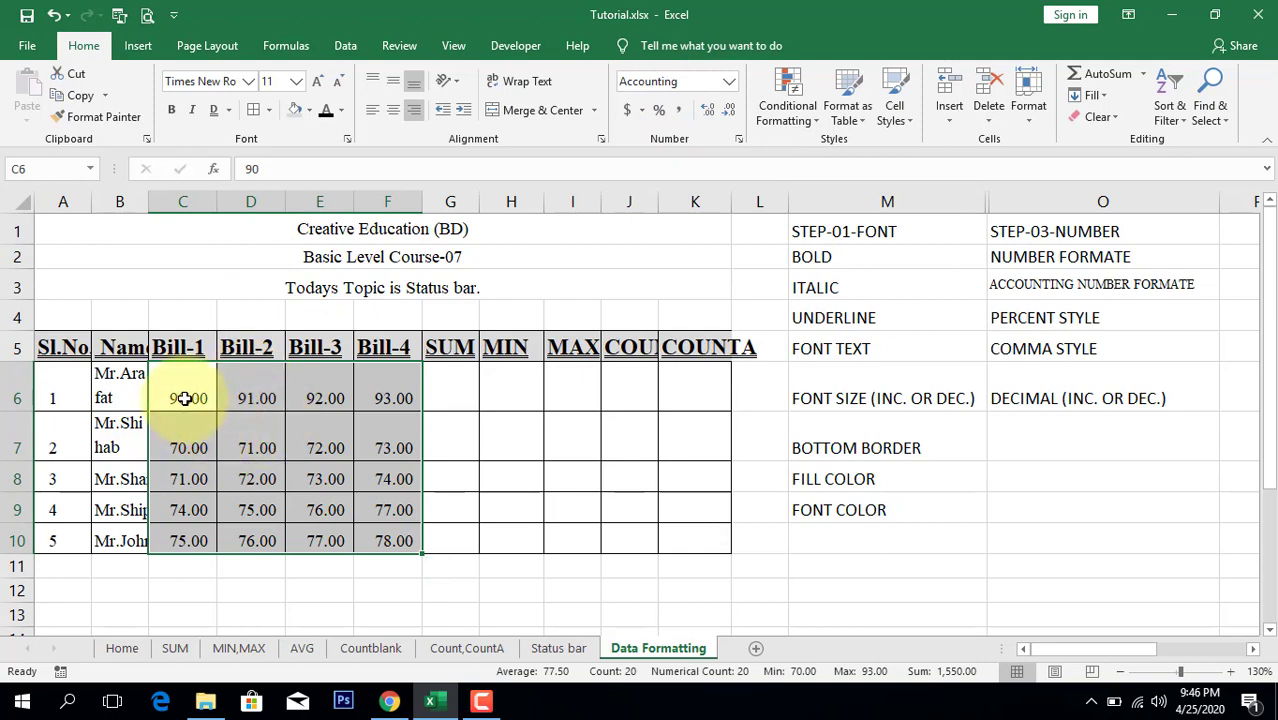
Add two decimal places, then remove decimals until the amounts show whole numbers.
click(709, 112)
click(709, 112)
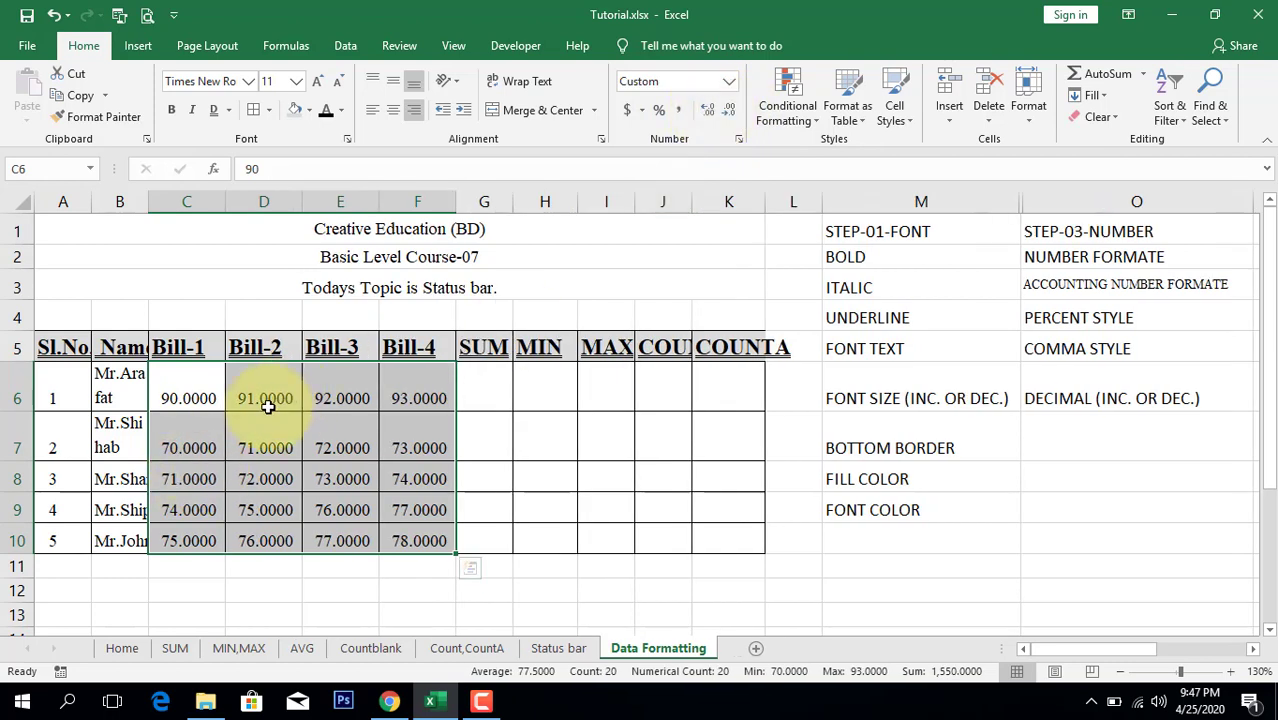
click(732, 113)
click(732, 113)
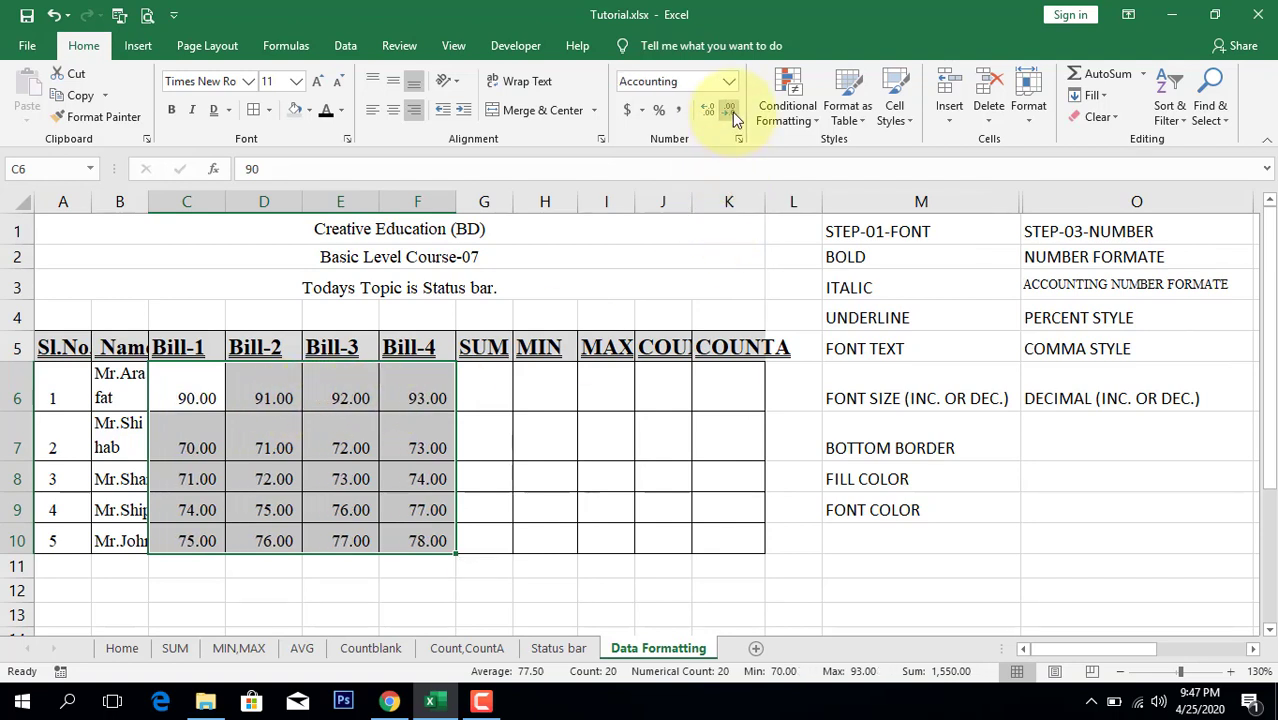
click(732, 113)
click(732, 113)
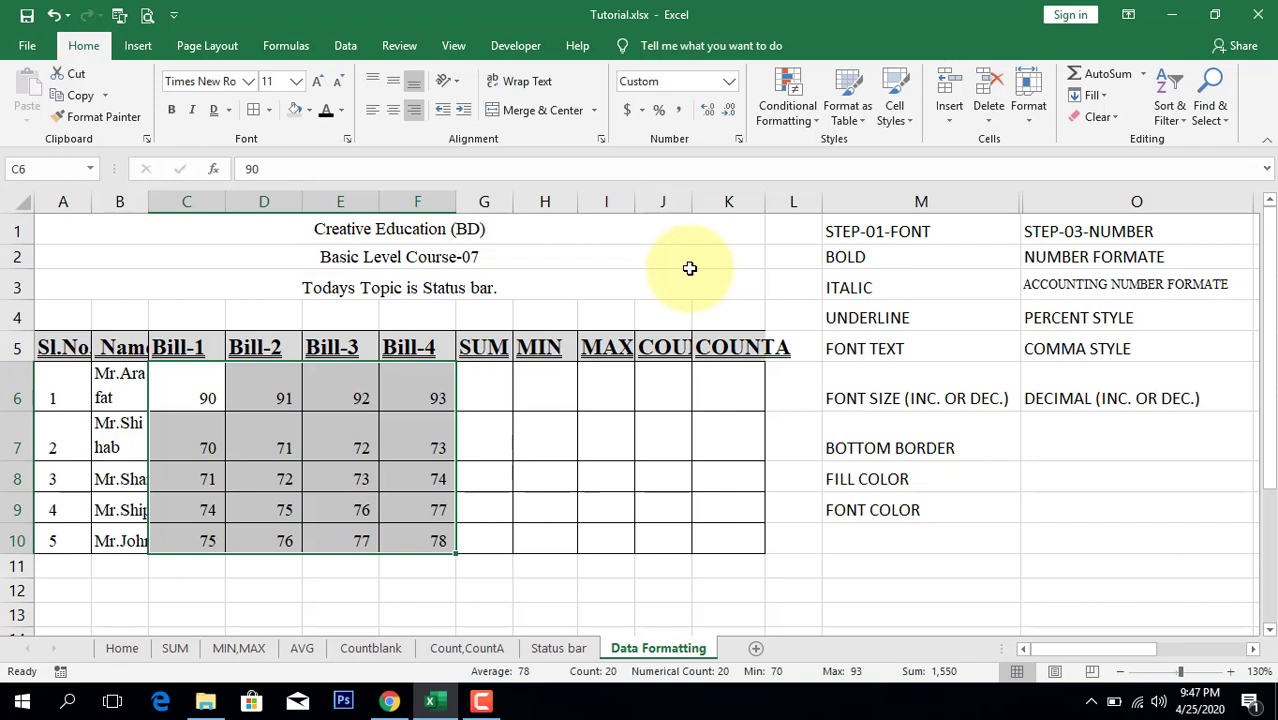
AutoFit columns A to K and resize rows 6–10 to one uniform shorter height.
click(718, 196)
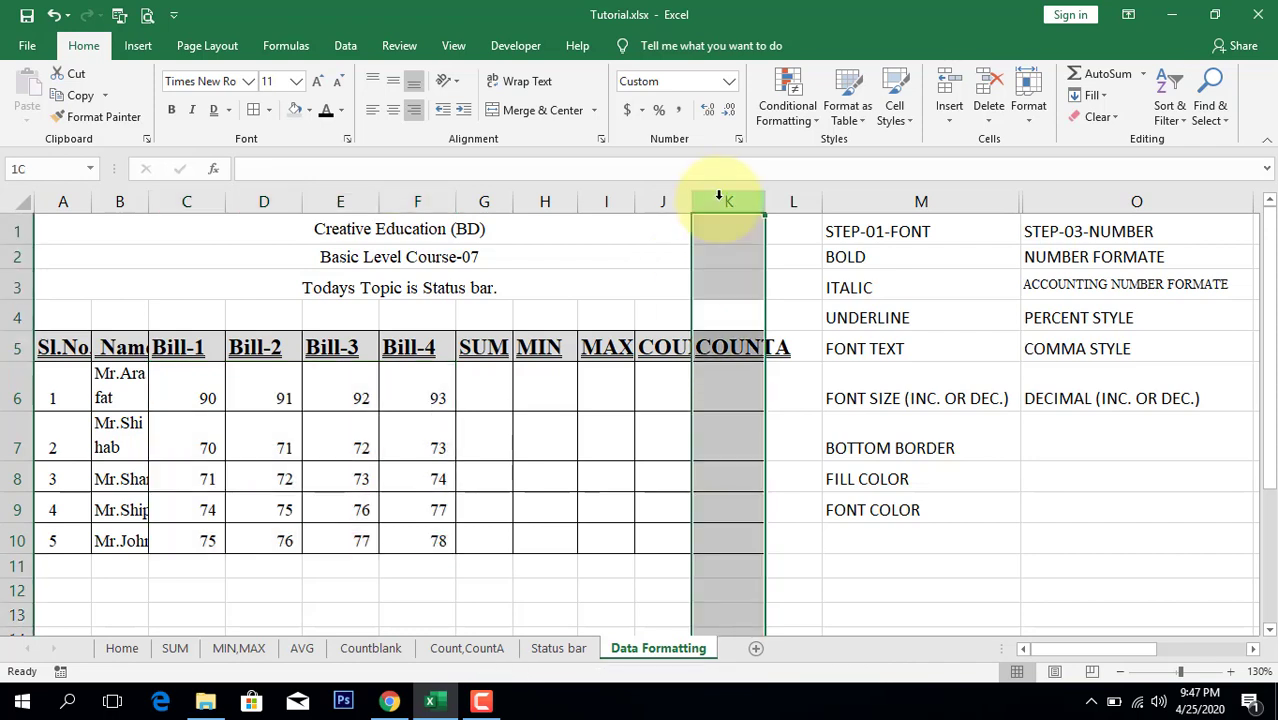
drag(718, 196, 96, 204)
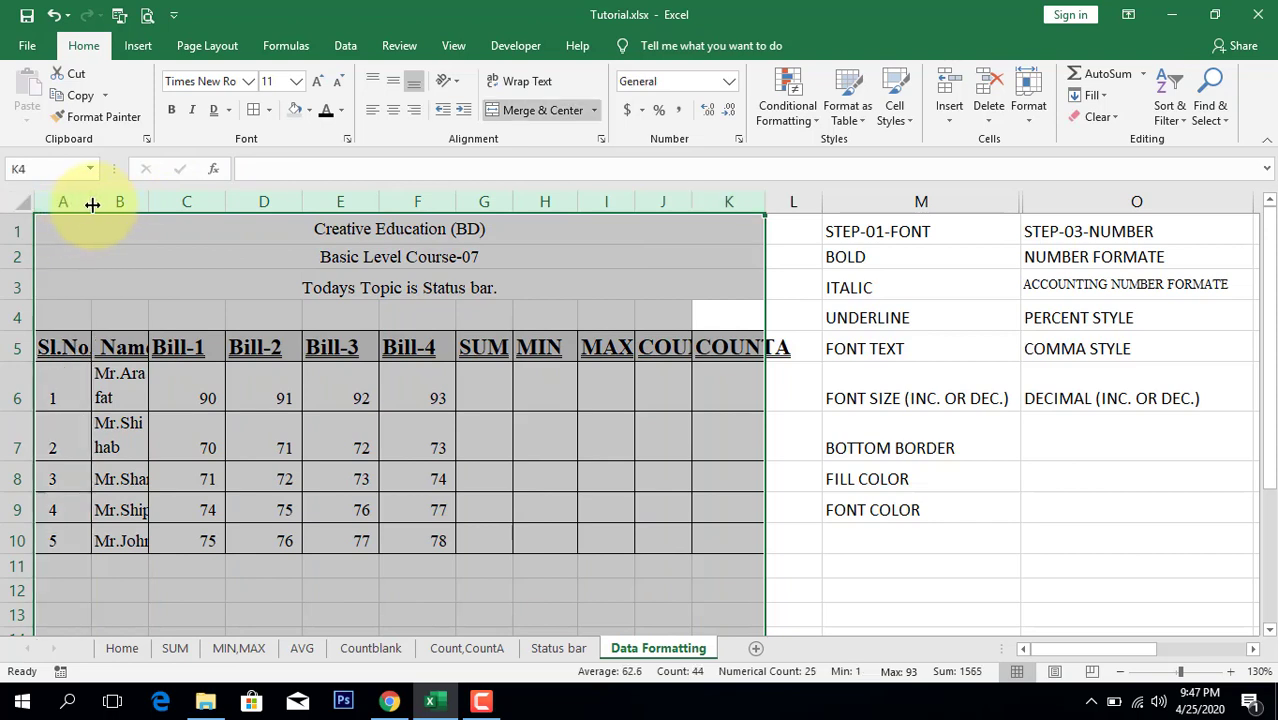
double_click(91, 204)
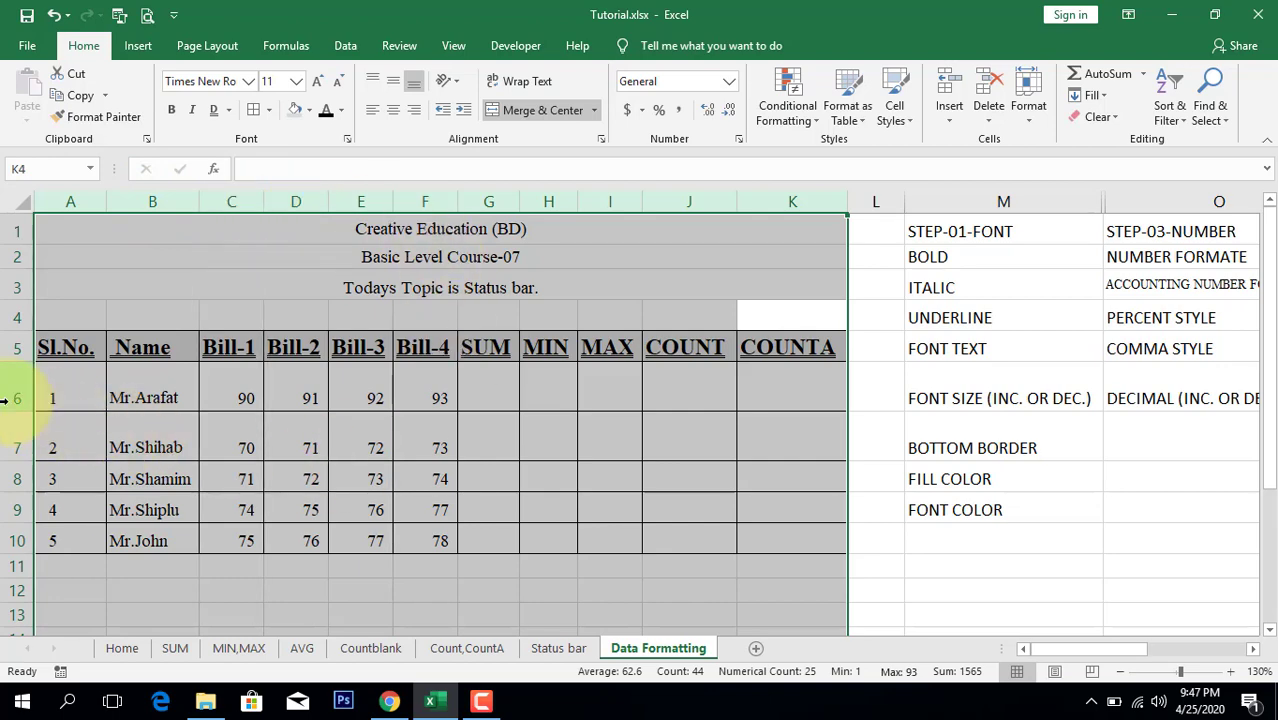
drag(3, 397, 20, 540)
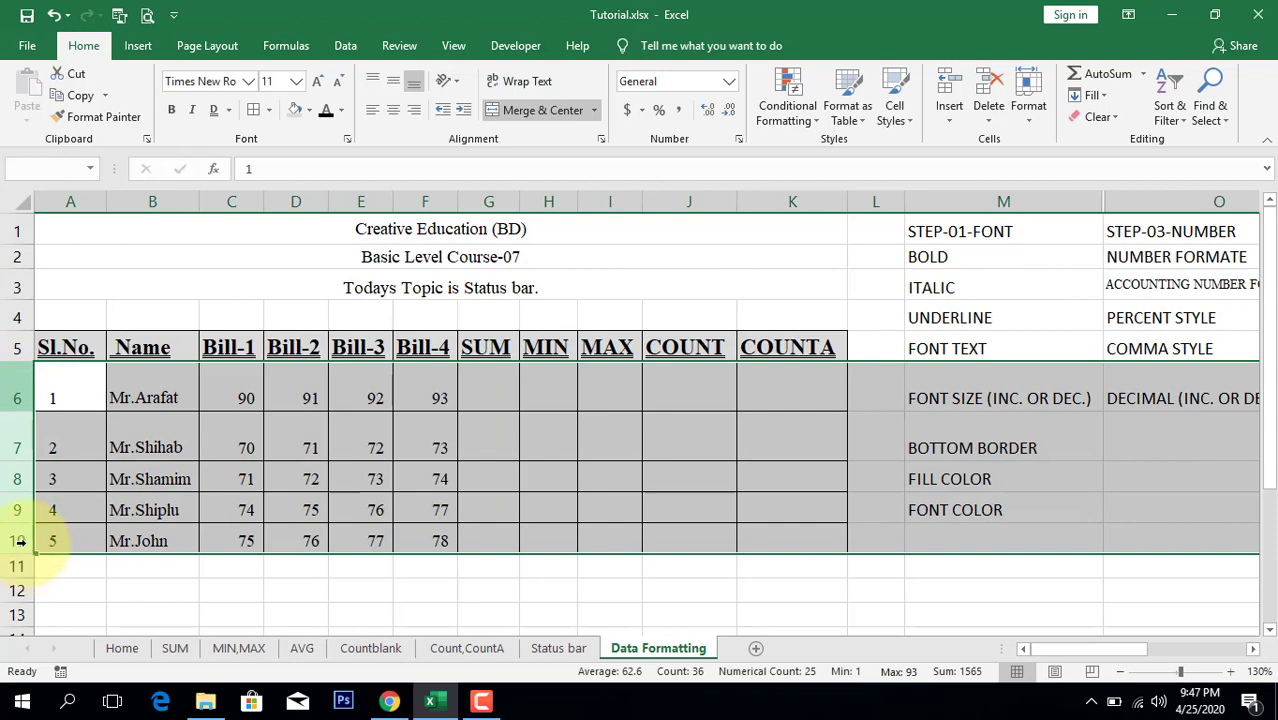
drag(32, 412, 86, 510)
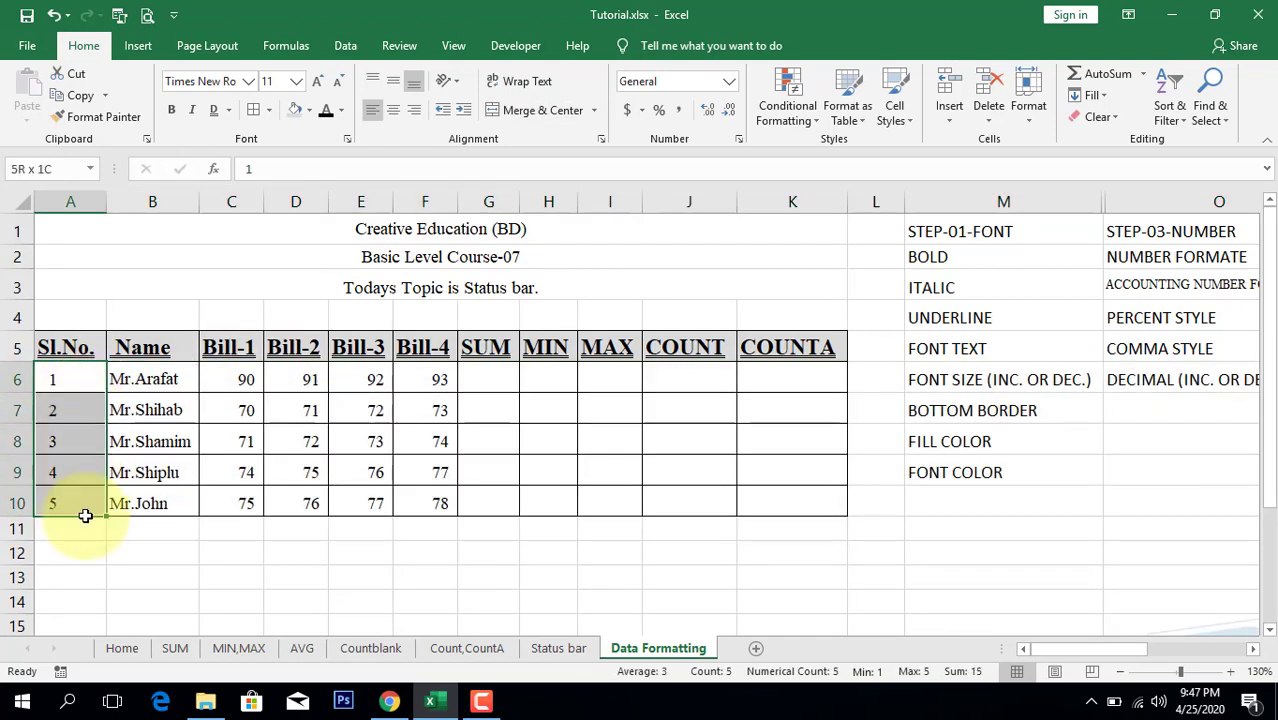
Centre the serial numbers 1–5 horizontally in A6:A10.
click(393, 110)
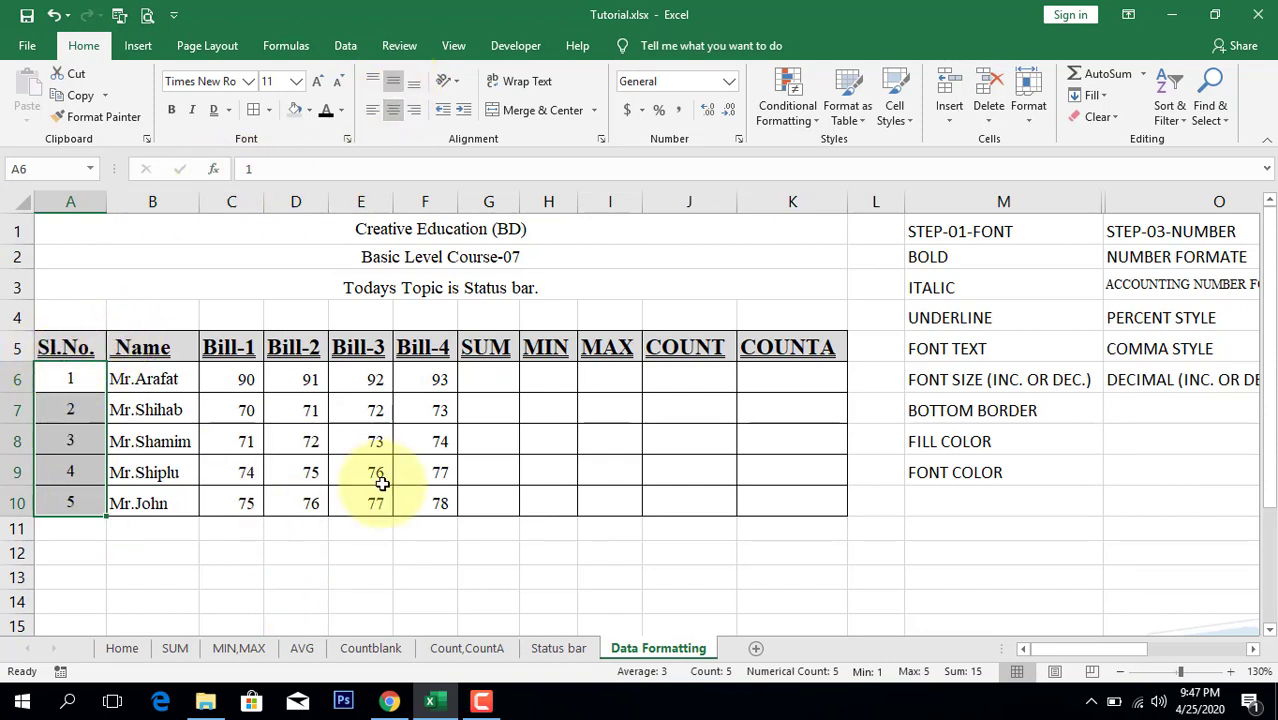
click(495, 372)
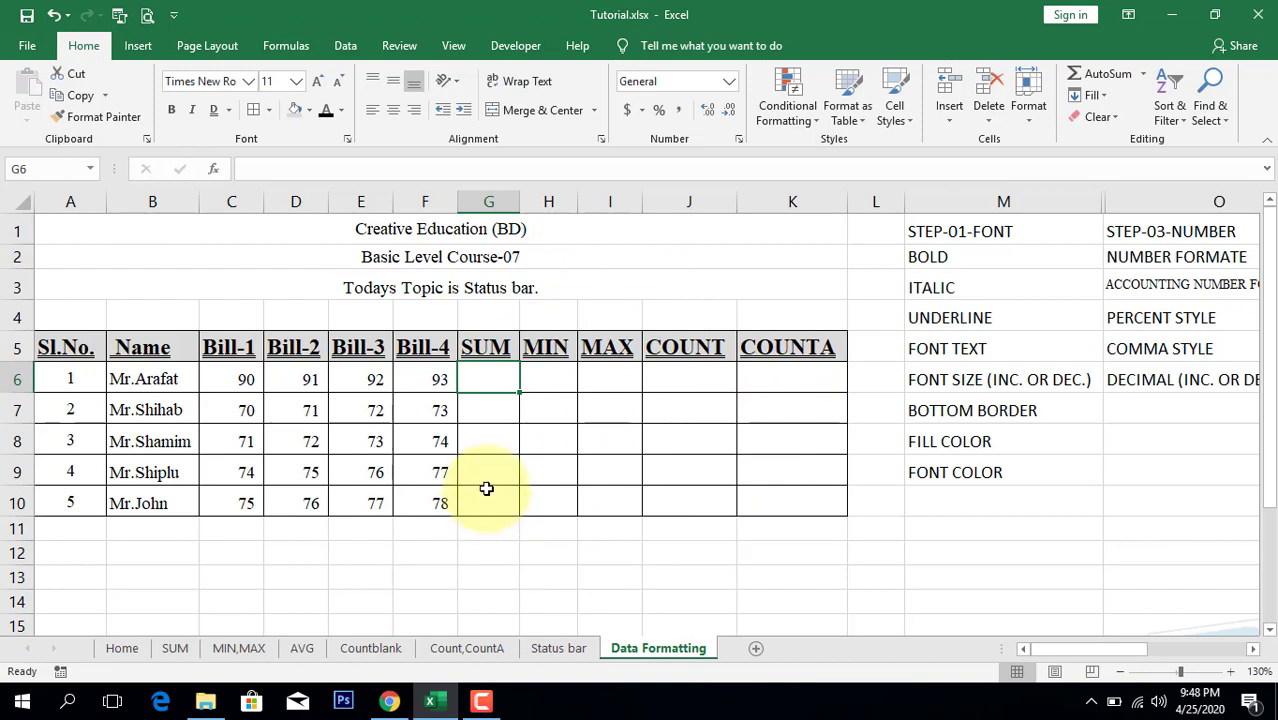
Enter =SUM(C6:F6) in G6 and fill it down to G10, totalling 366 through 306.
text(=S)
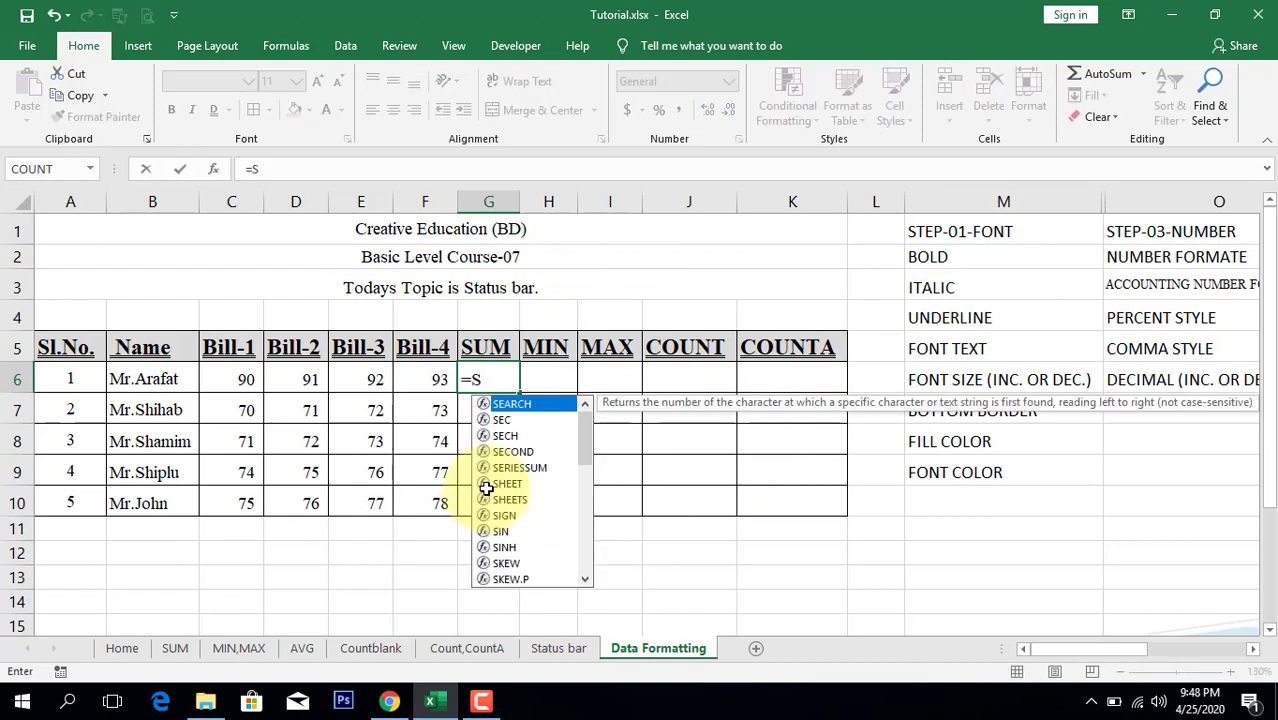
text(UM()
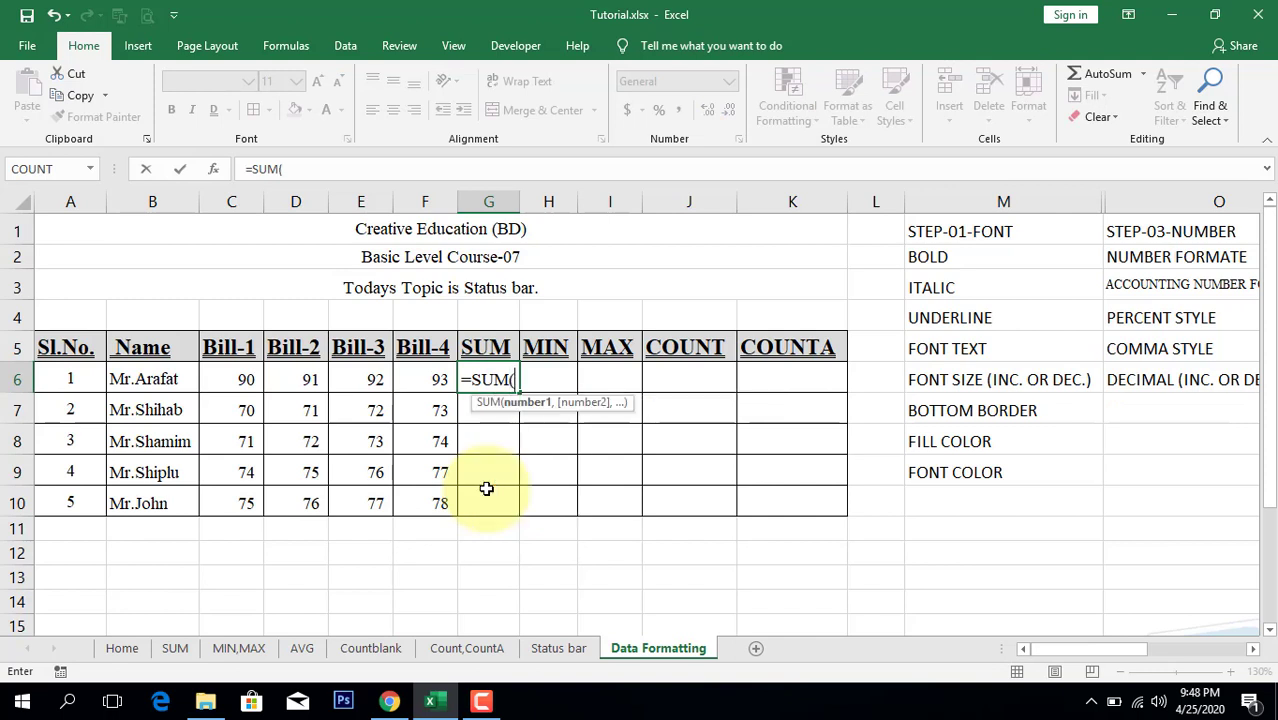
drag(251, 372, 398, 392)
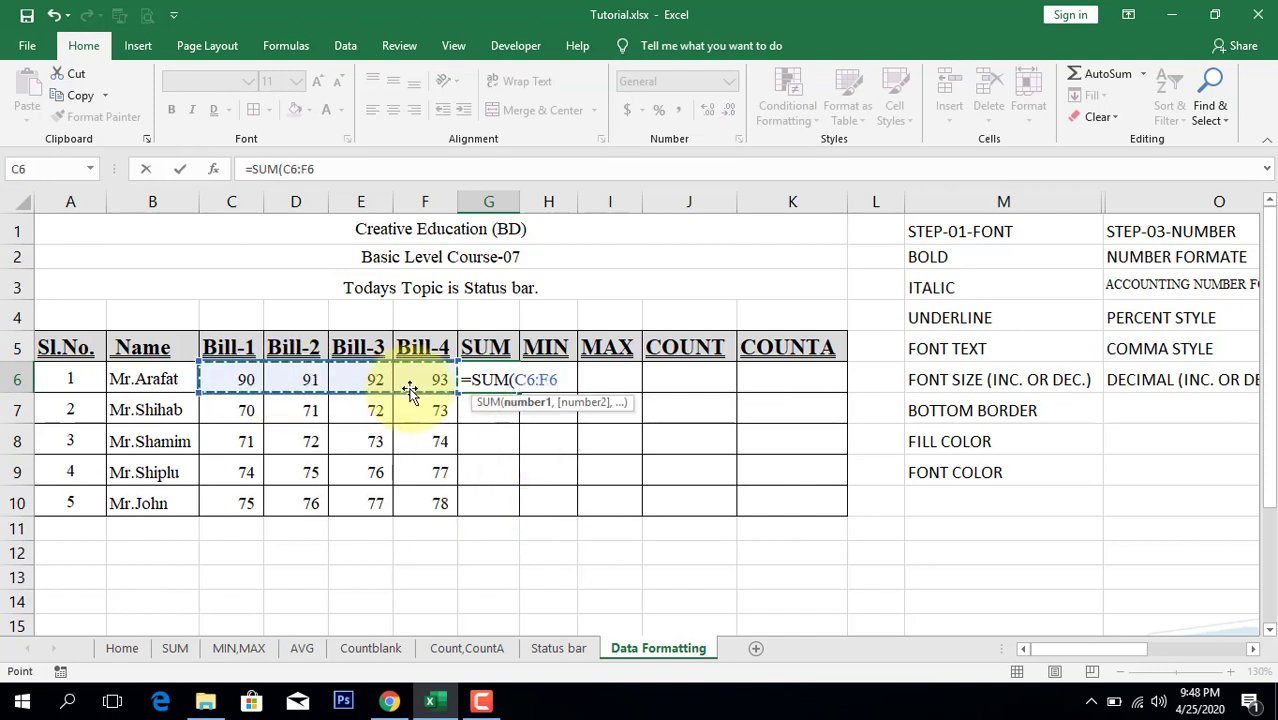
key(Return)
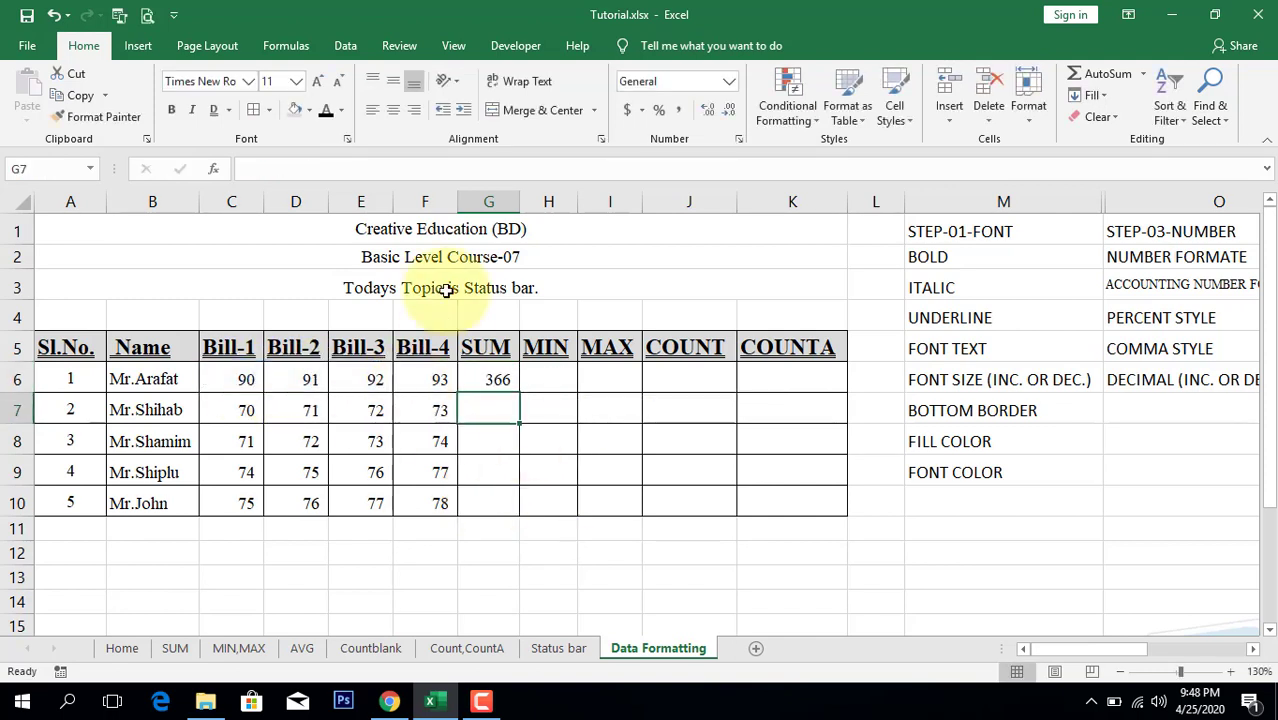
click(499, 378)
double_click(519, 394)
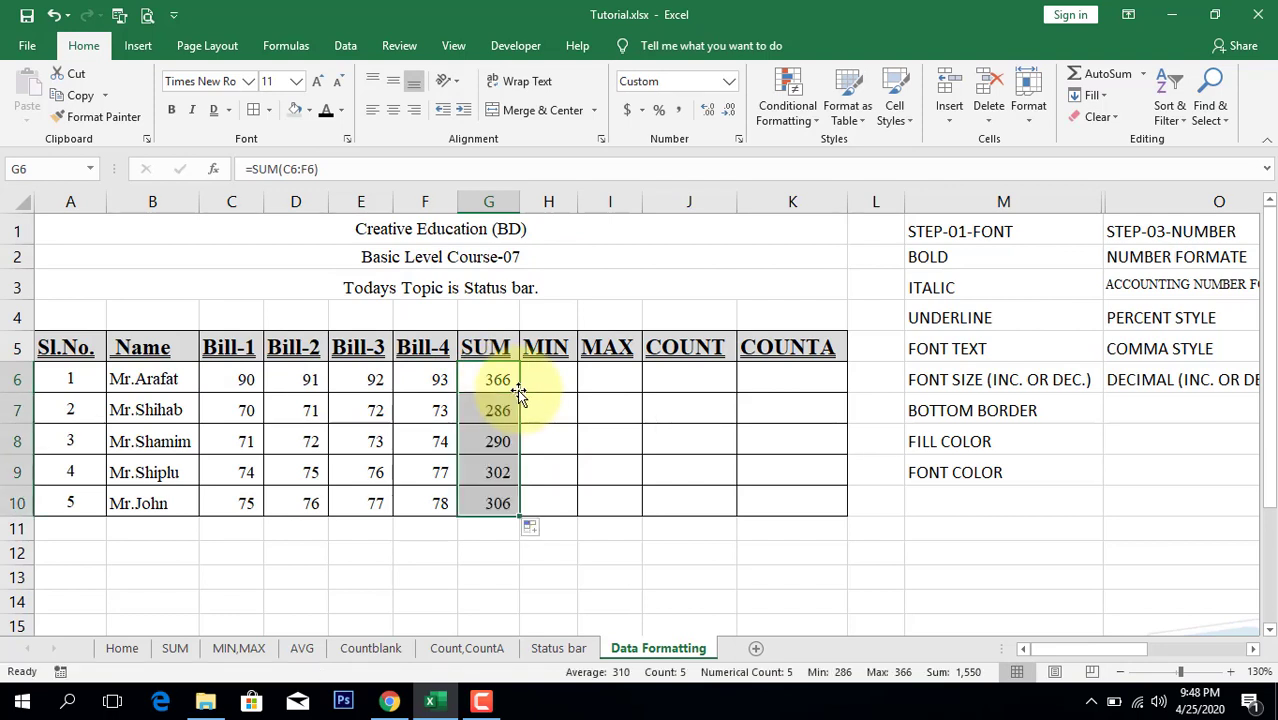
click(550, 377)
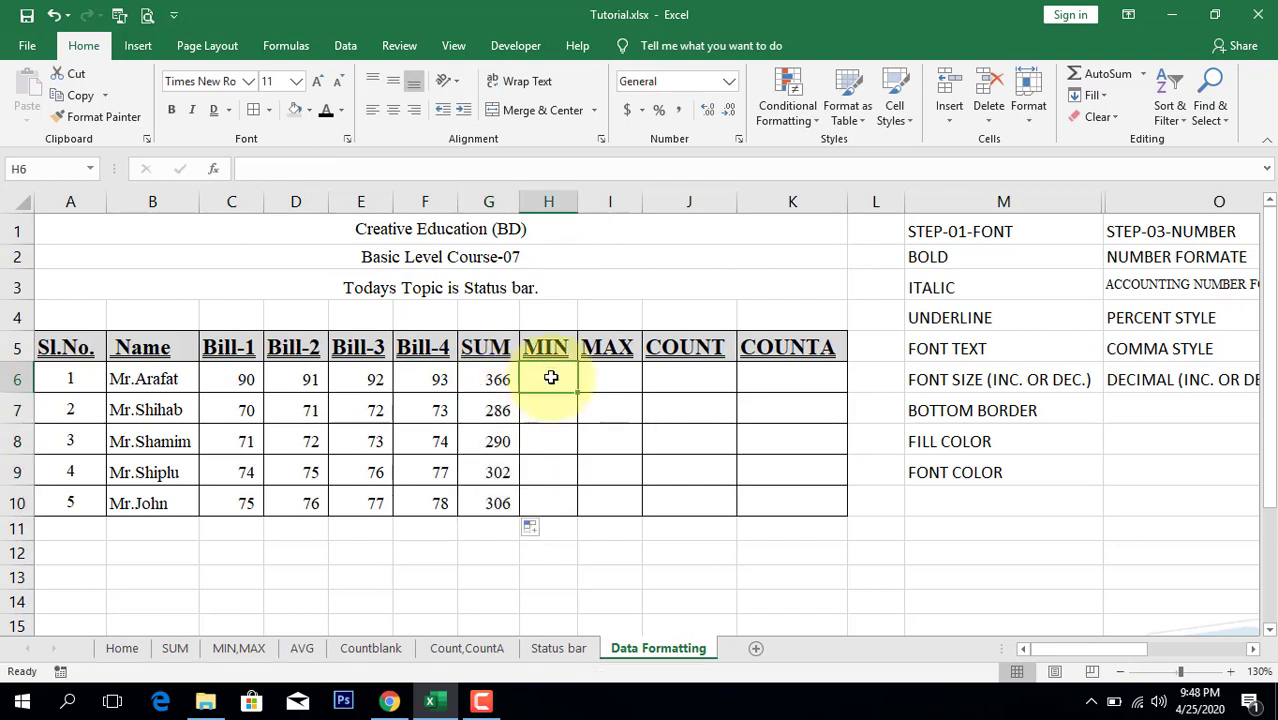
Enter =MIN(C6:F6) in H6 and fill it down to H10, giving 90, 70, 71, 74, 75.
text(=MI)
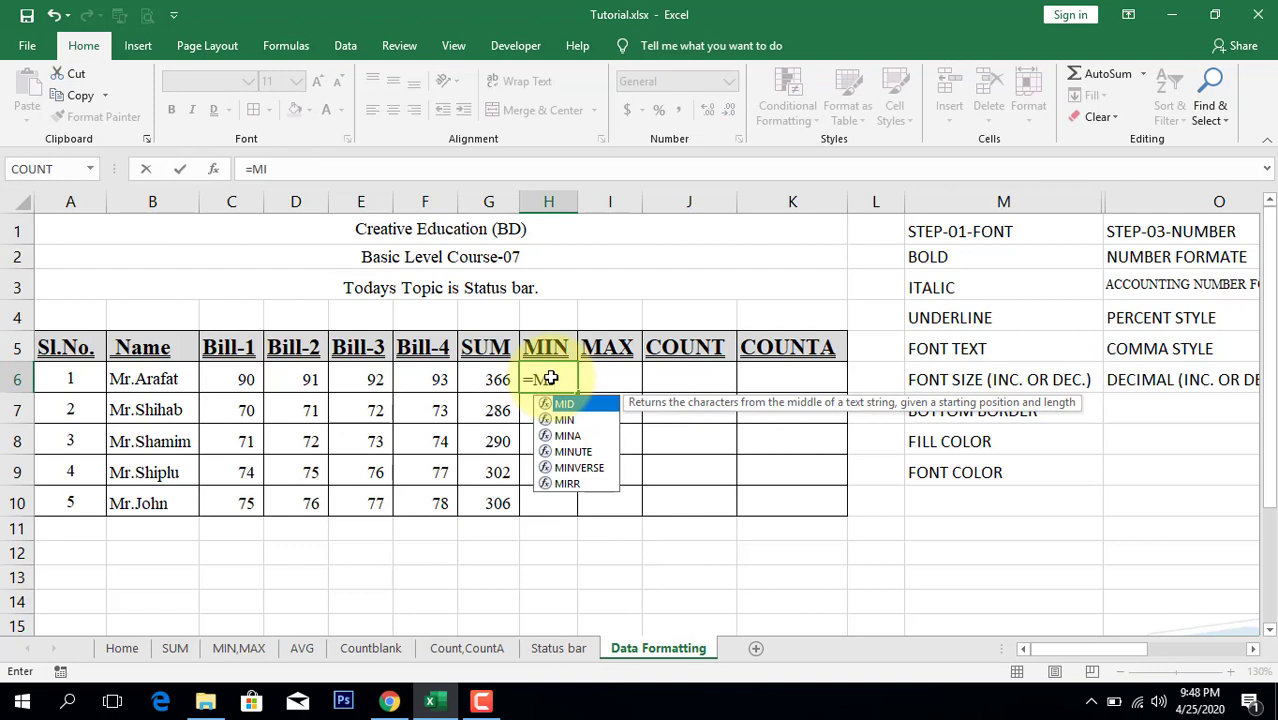
key(Down)
key(Tab)
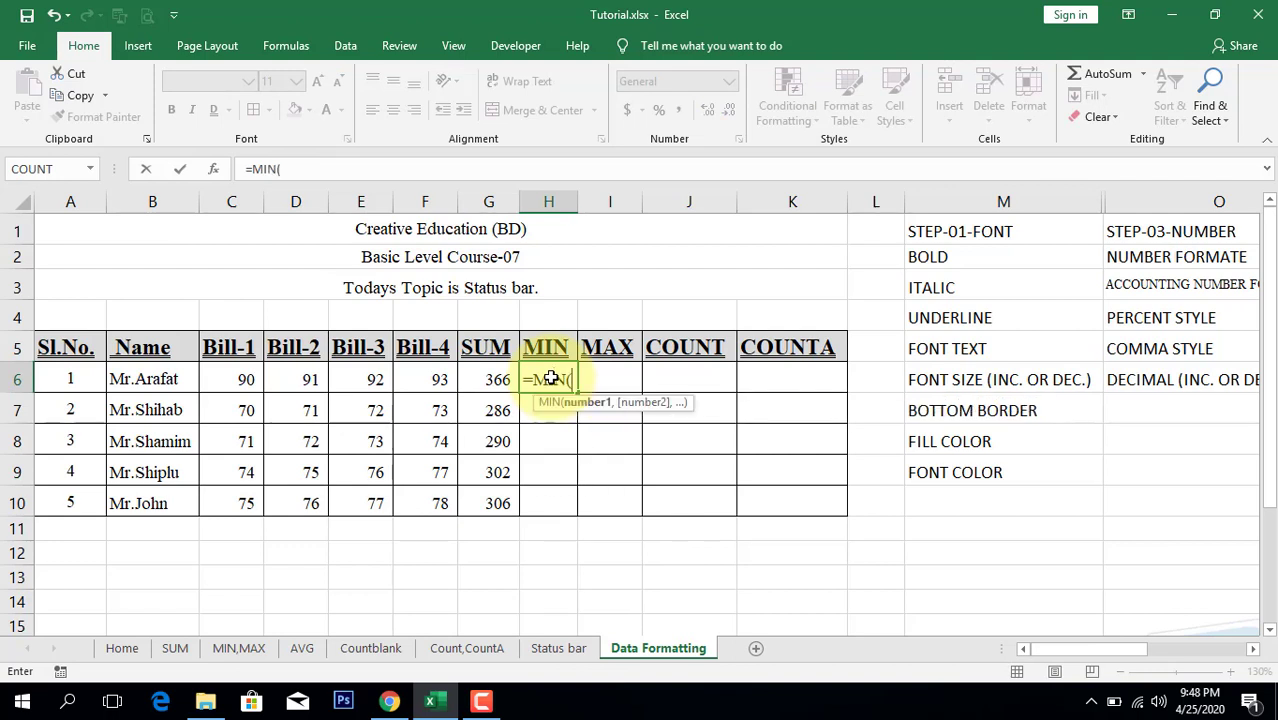
drag(245, 378, 412, 383)
key(Return)
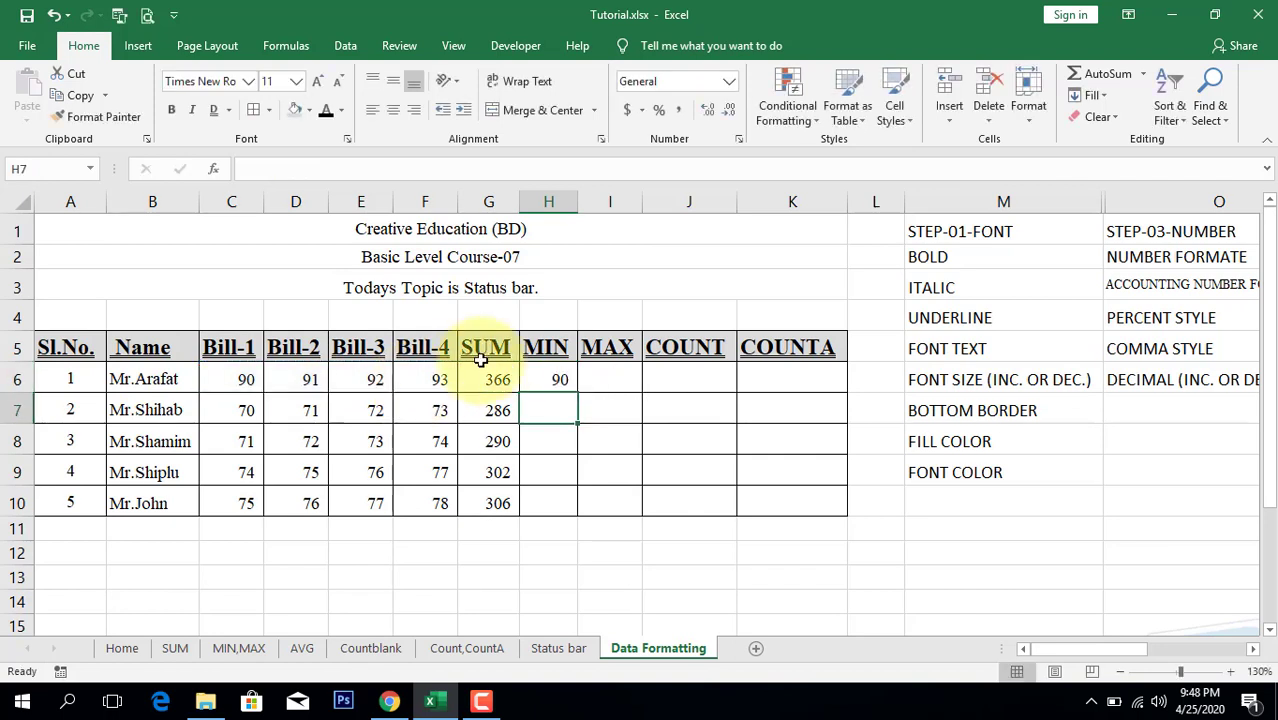
click(540, 382)
click(245, 378)
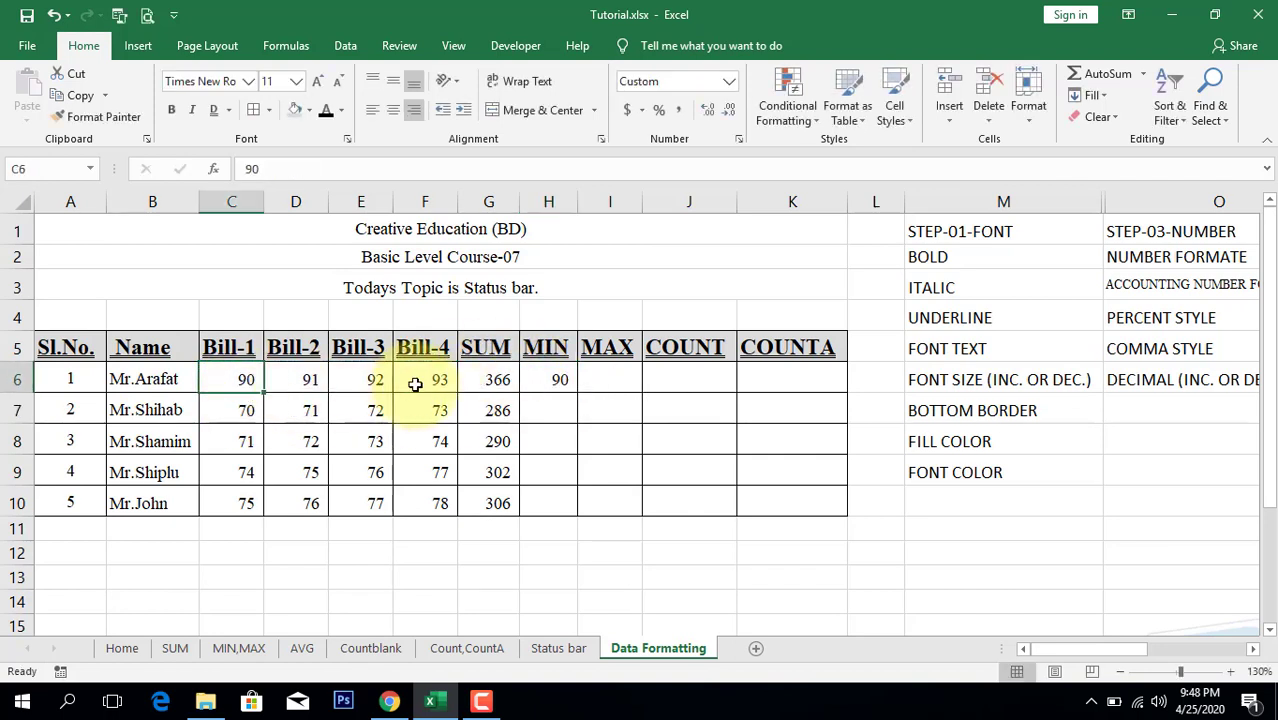
click(560, 381)
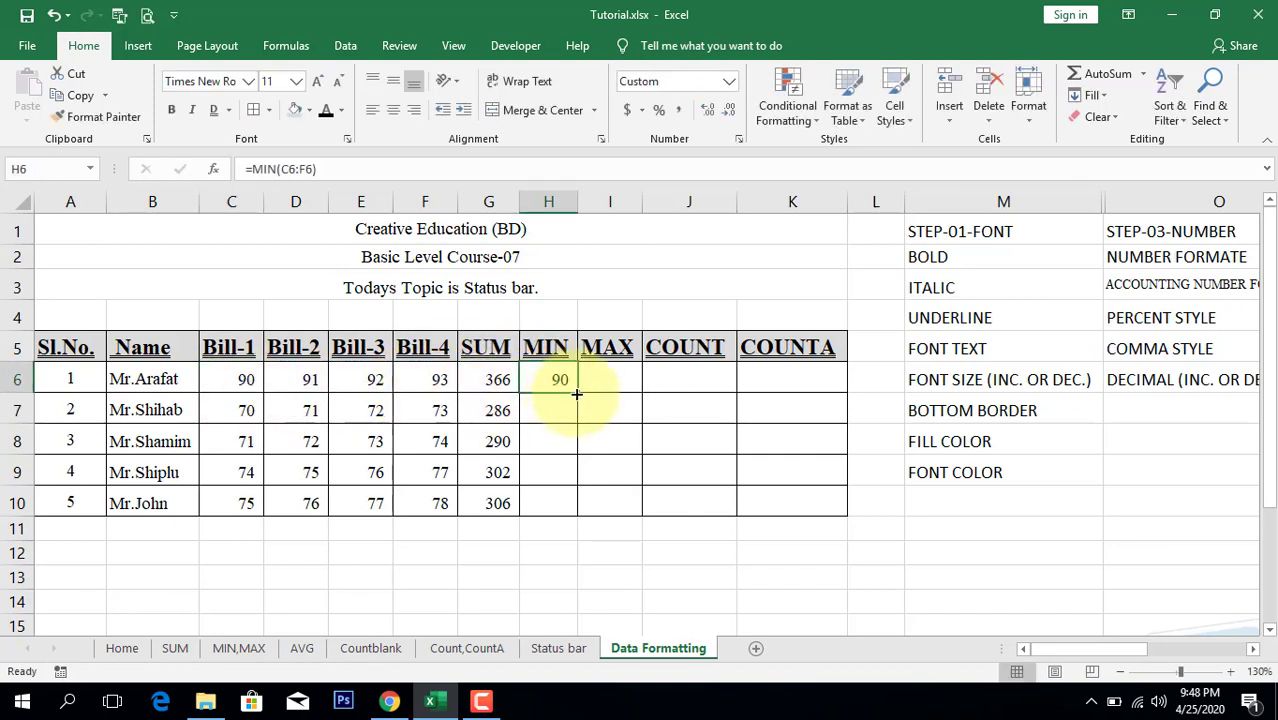
double_click(577, 394)
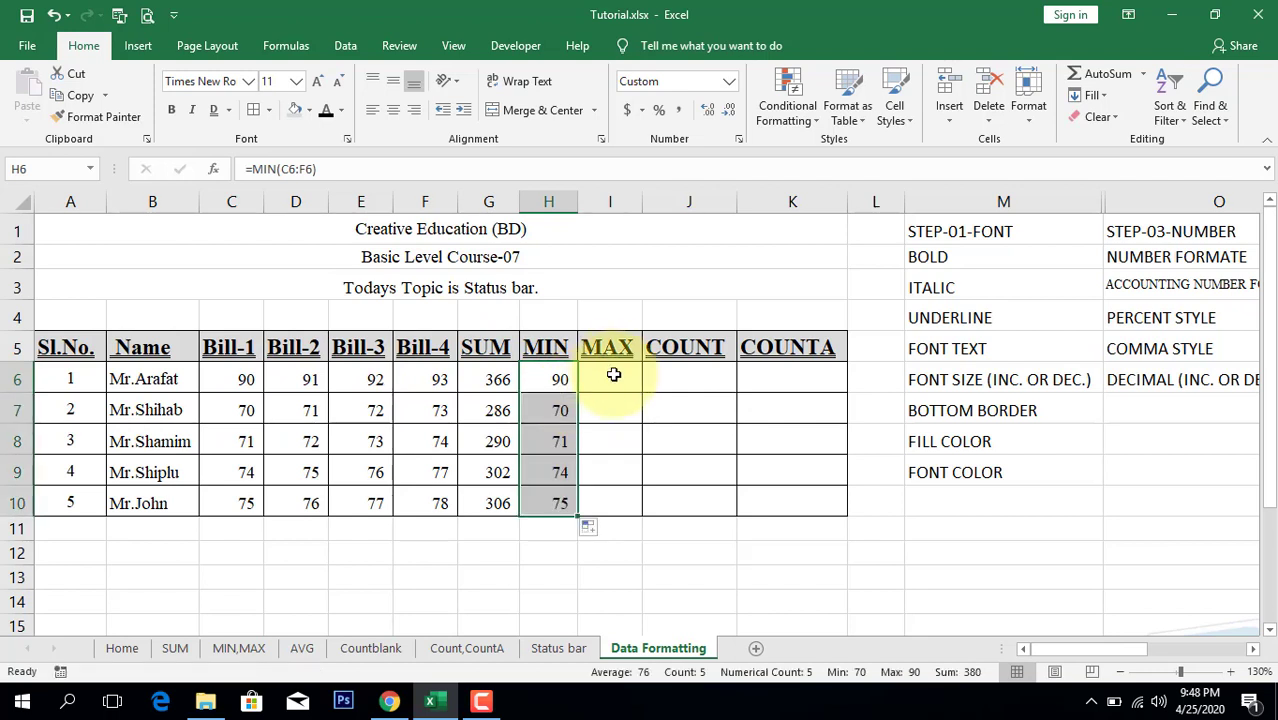
click(614, 375)
Enter =MAX(C6:F6) in I6 and fill it down to I10, giving 93, 73, 74, 77, 78.
text(=)
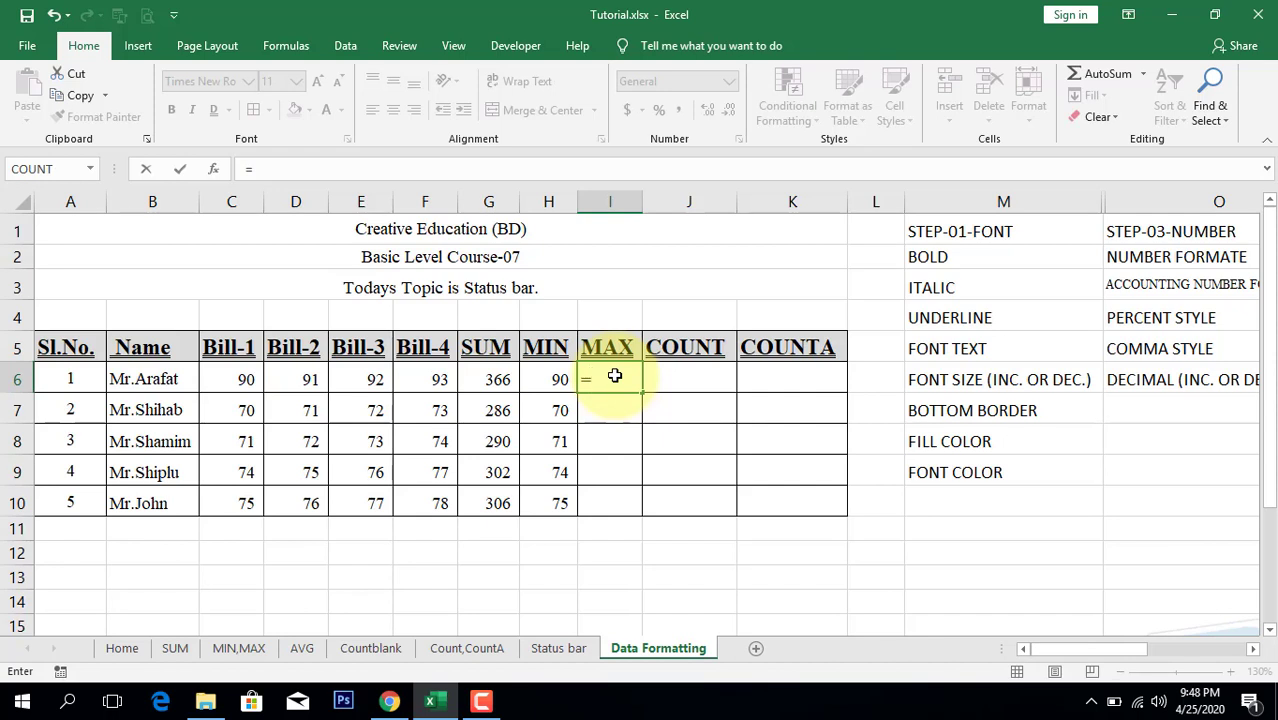
text(MAX)
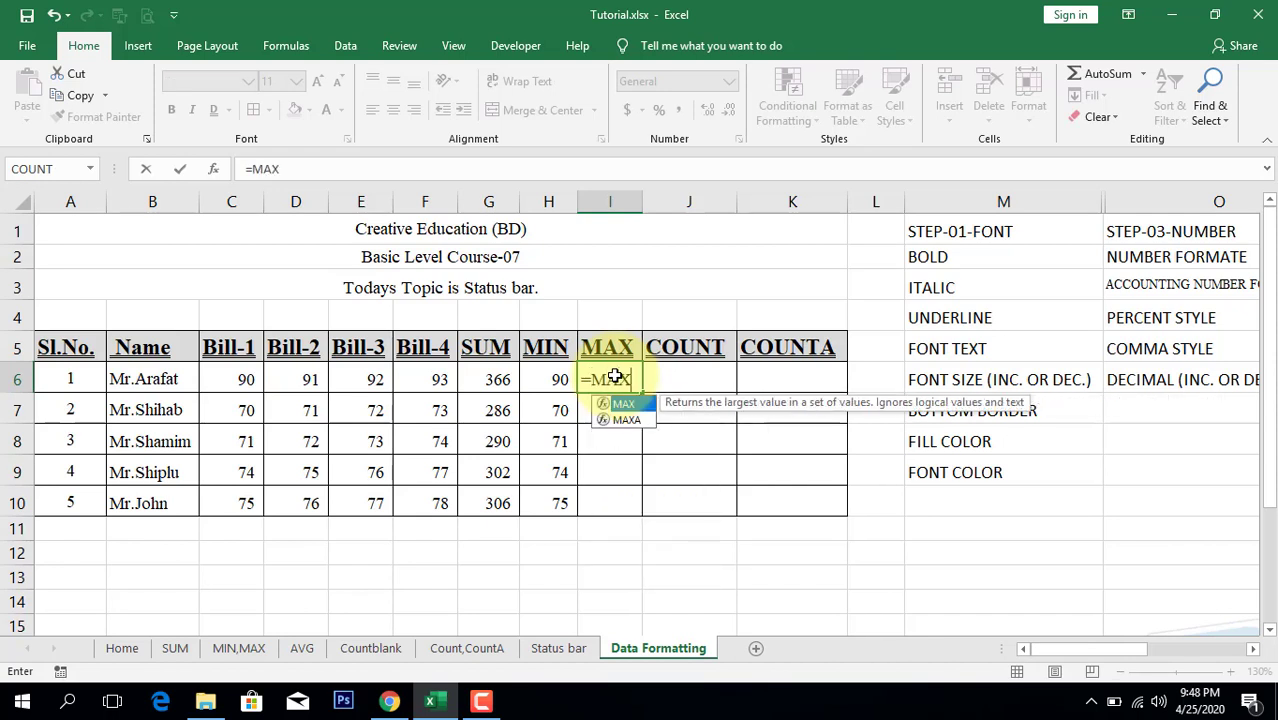
text(()
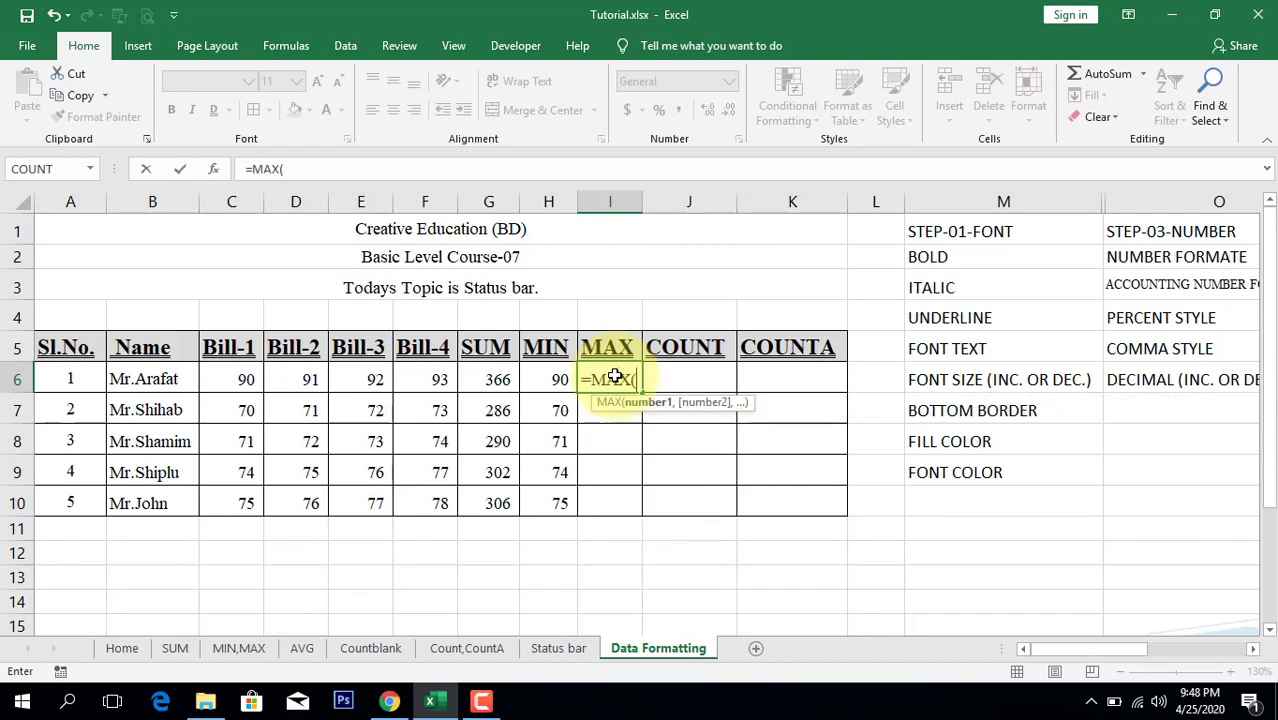
drag(225, 388, 414, 379)
key(Return)
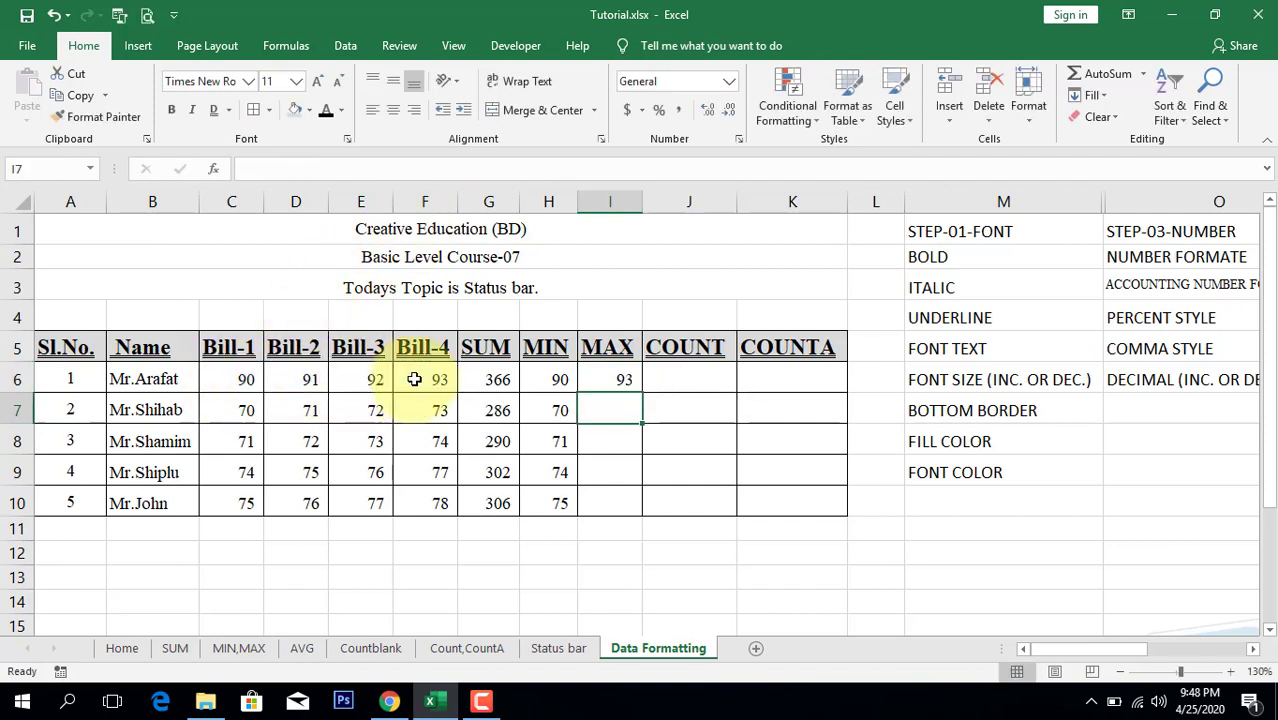
click(613, 379)
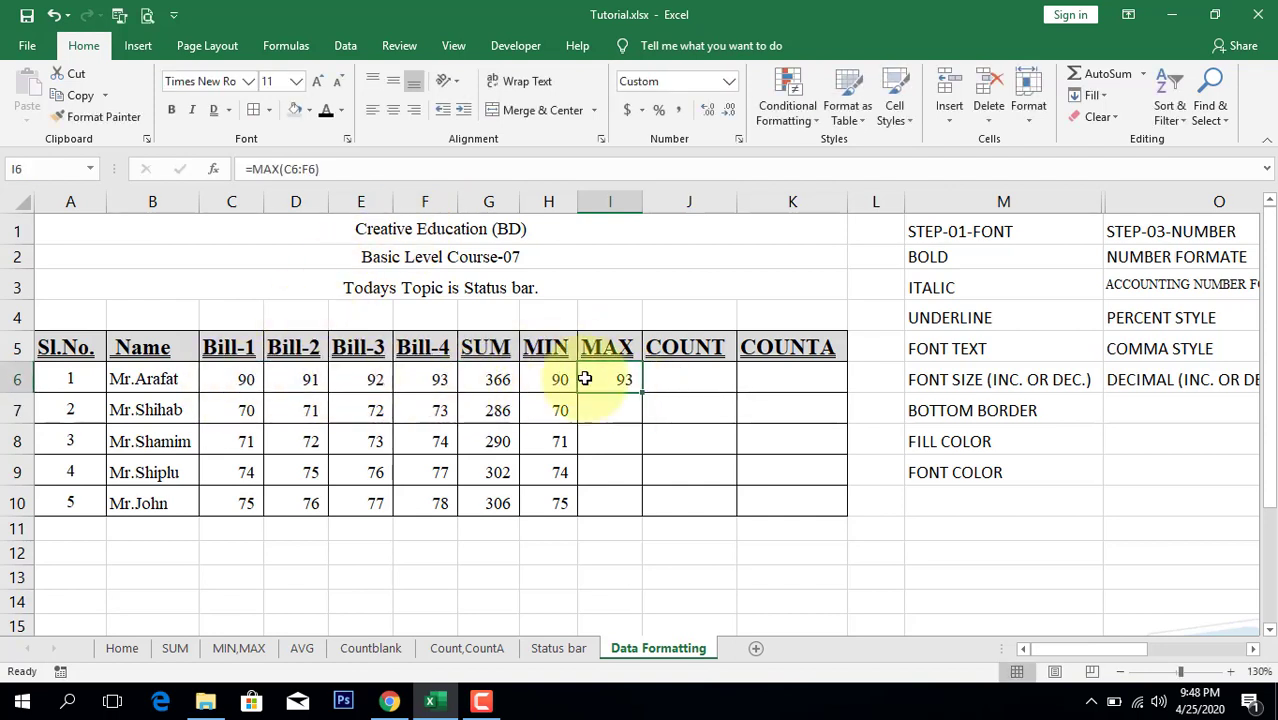
double_click(641, 393)
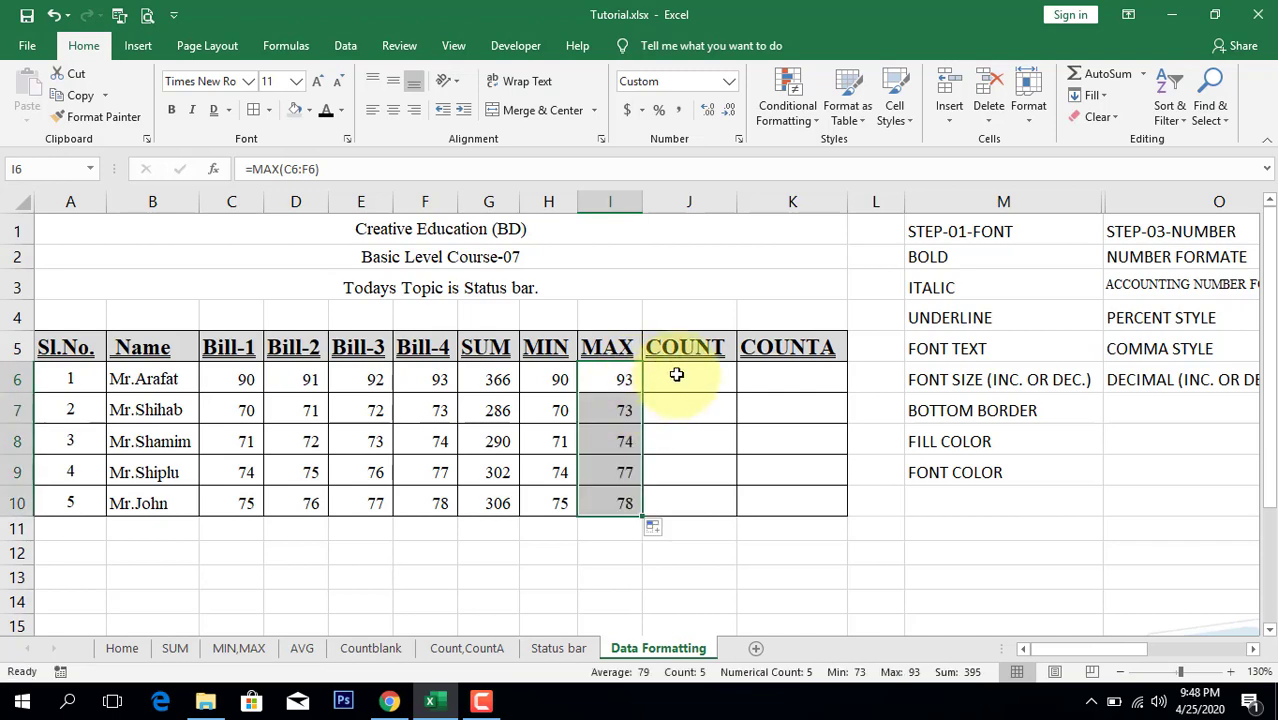
click(676, 374)
Enter =COUNT(C6:F6) in J6 and fill it down to J10, each row showing 4.
text(=)
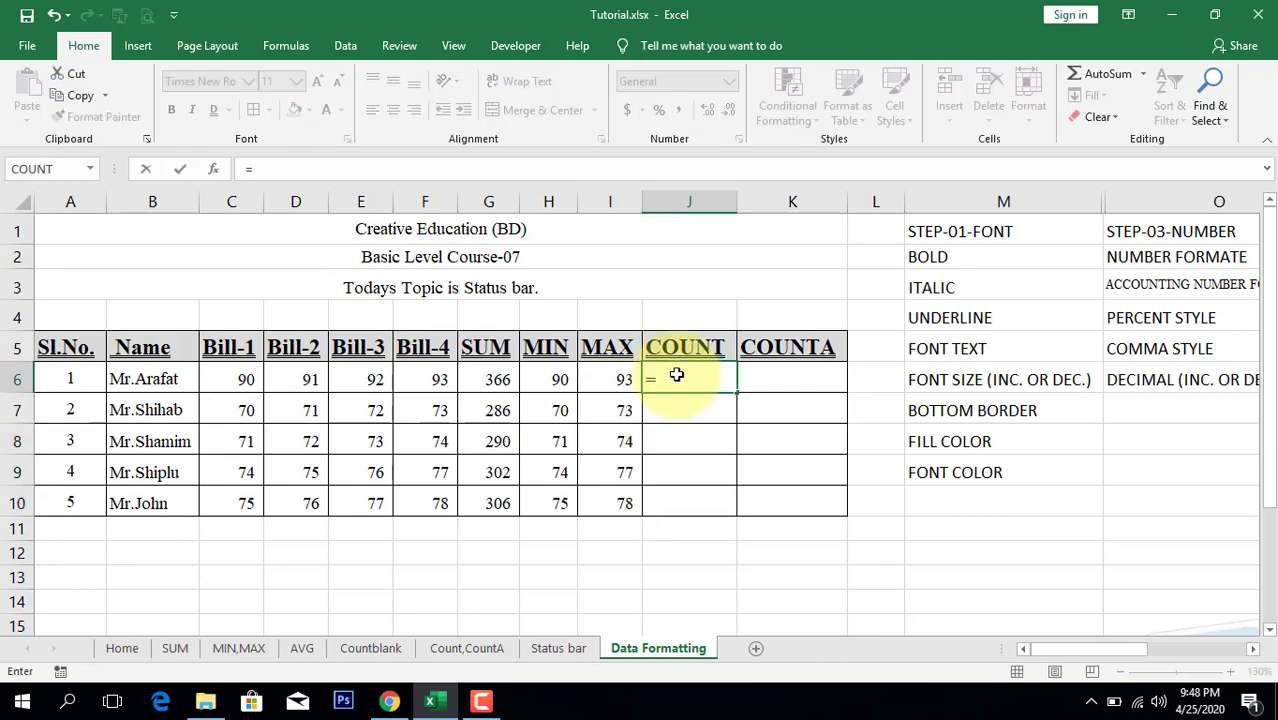
text(COU)
key(Tab)
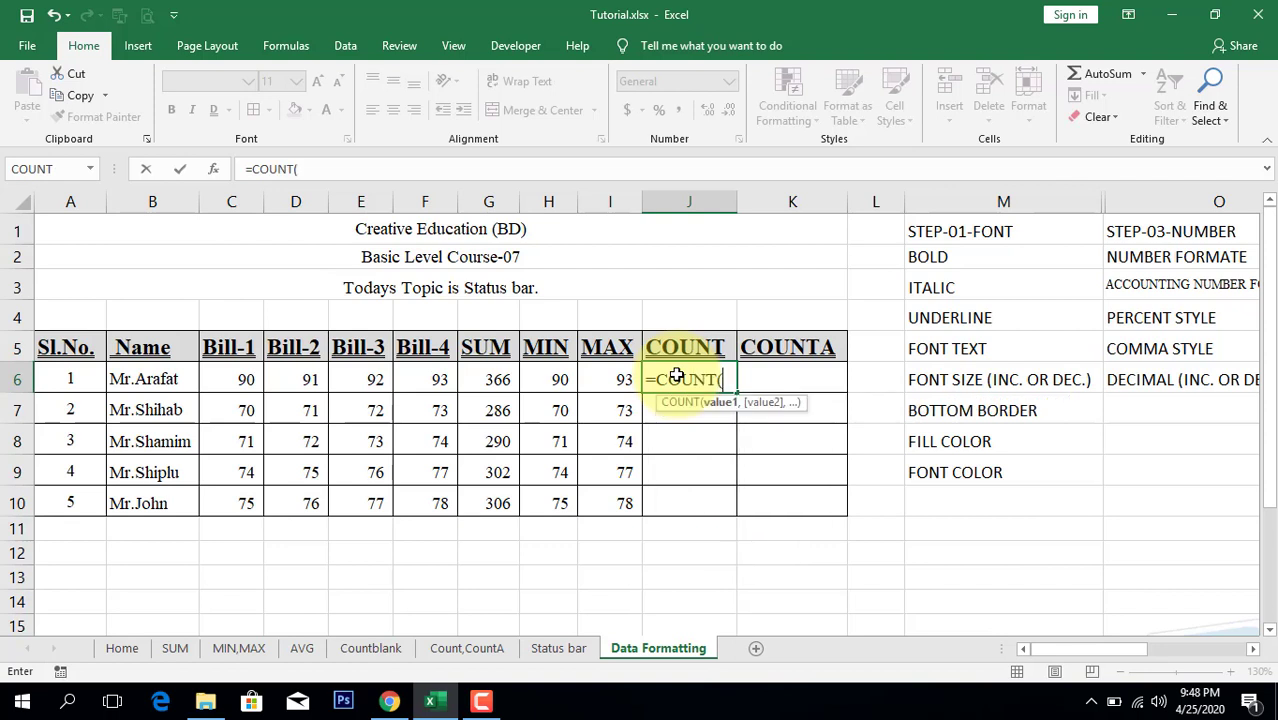
drag(206, 374, 420, 379)
key(Return)
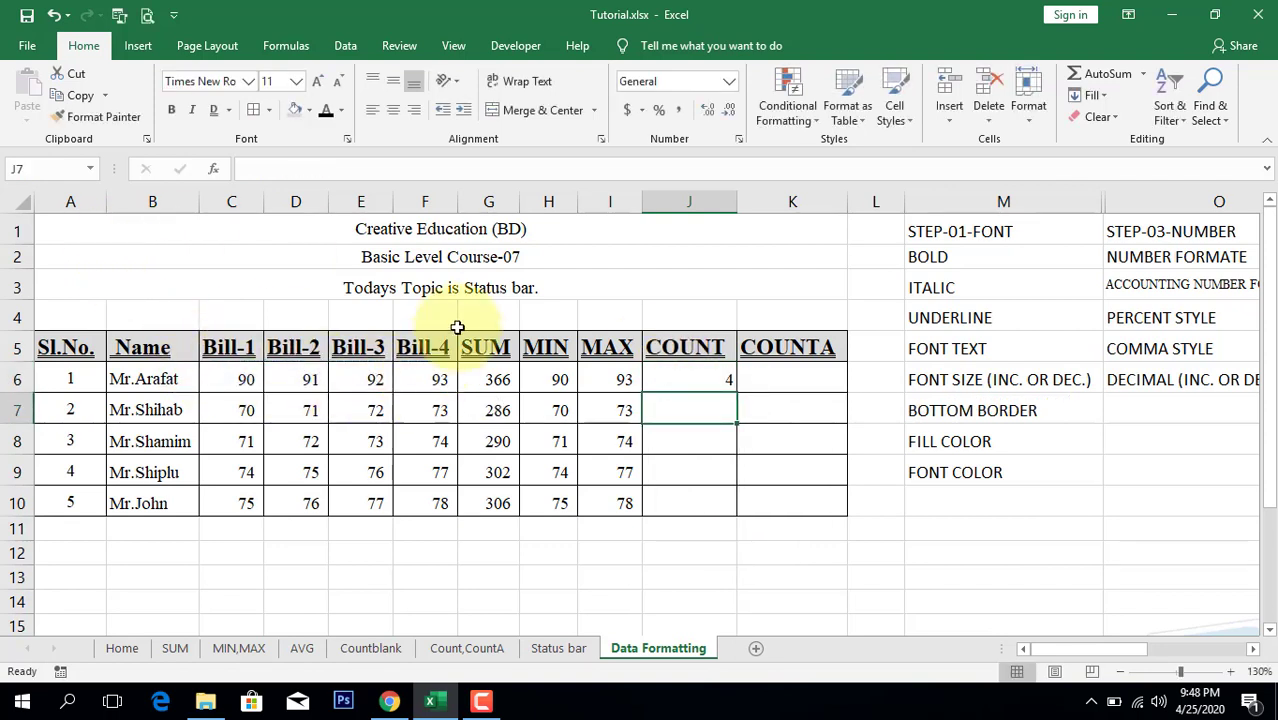
click(717, 374)
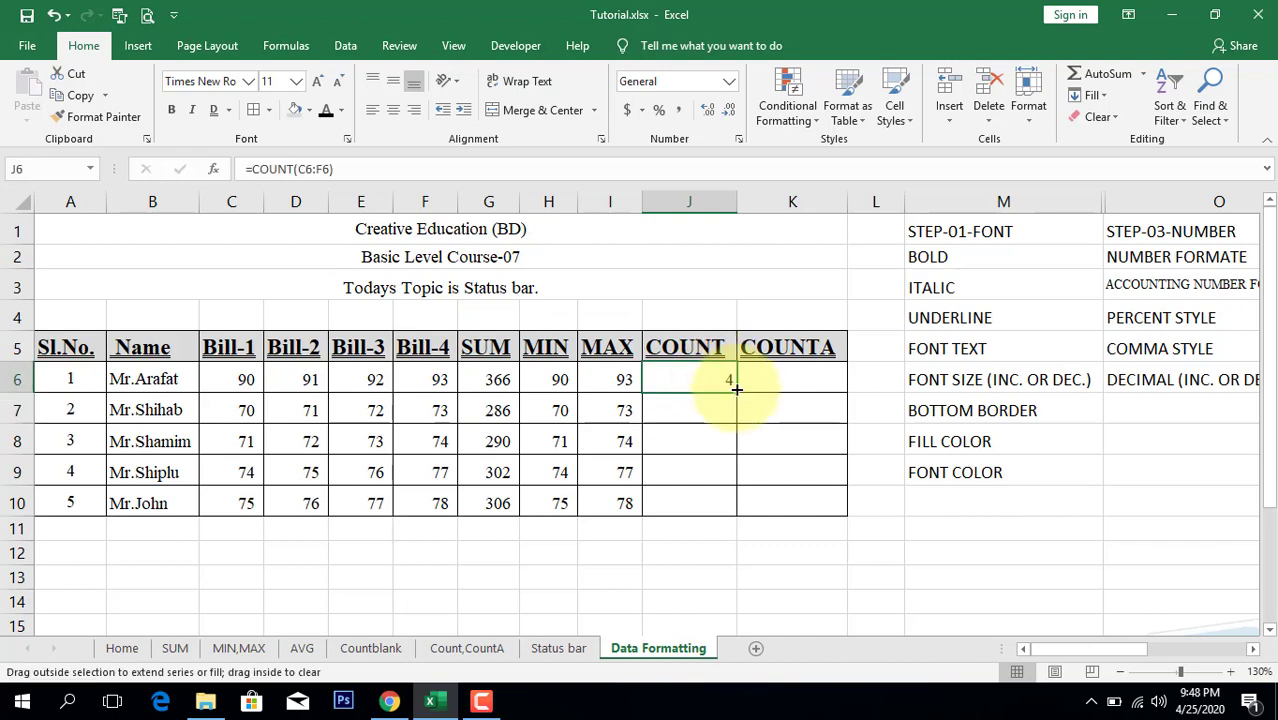
double_click(735, 392)
click(777, 383)
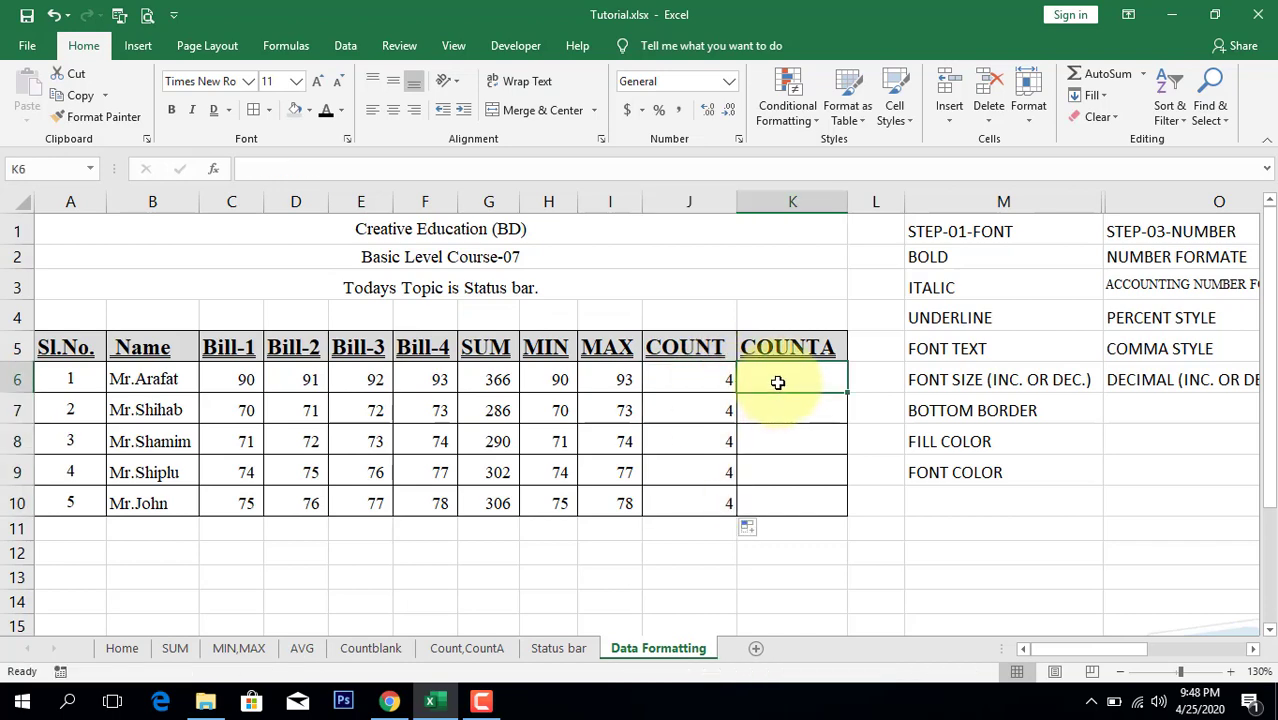
Enter =COUNTA(C6:F6) in K6 and fill it down to K10, each row showing 4.
text(=COUN)
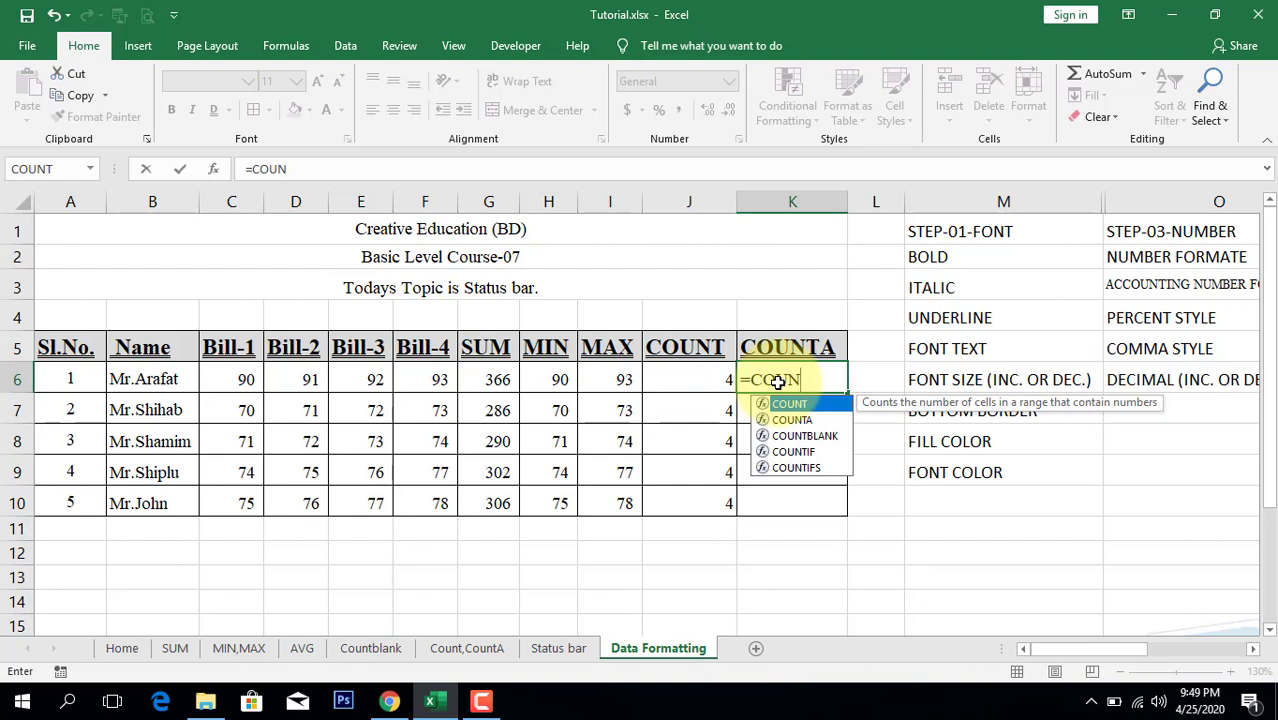
key(Down)
key(Tab)
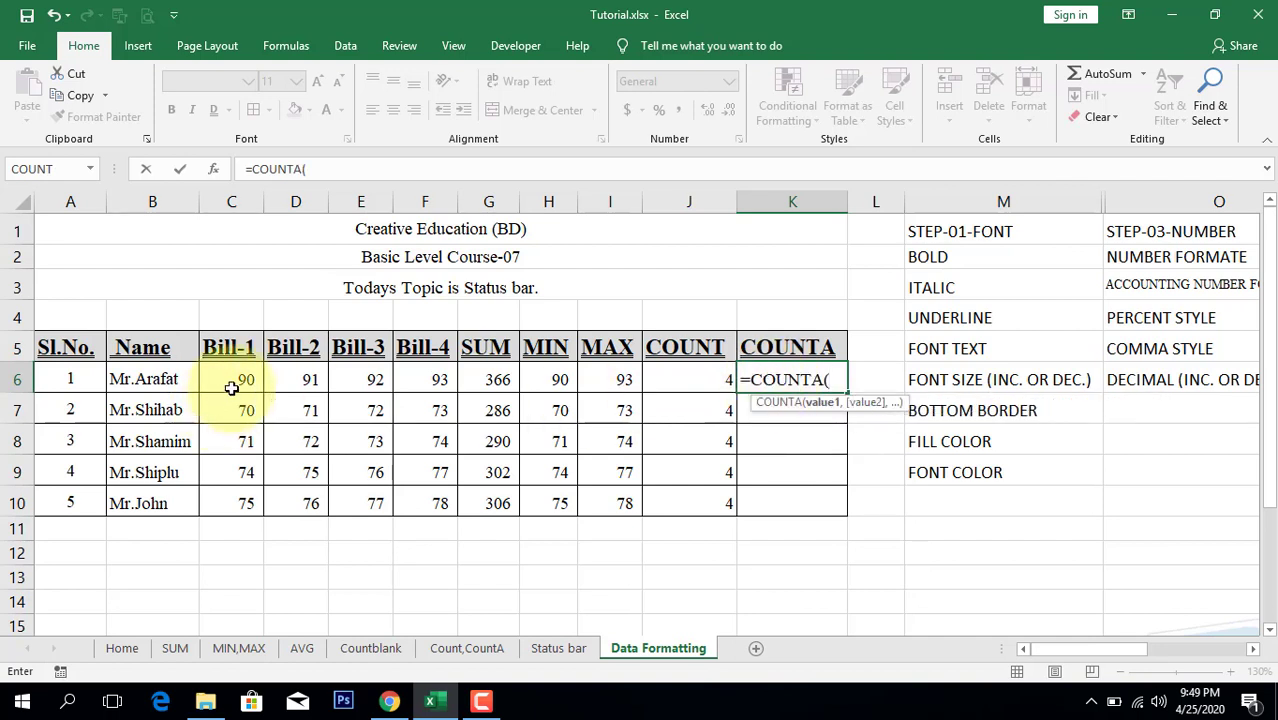
drag(234, 381, 421, 379)
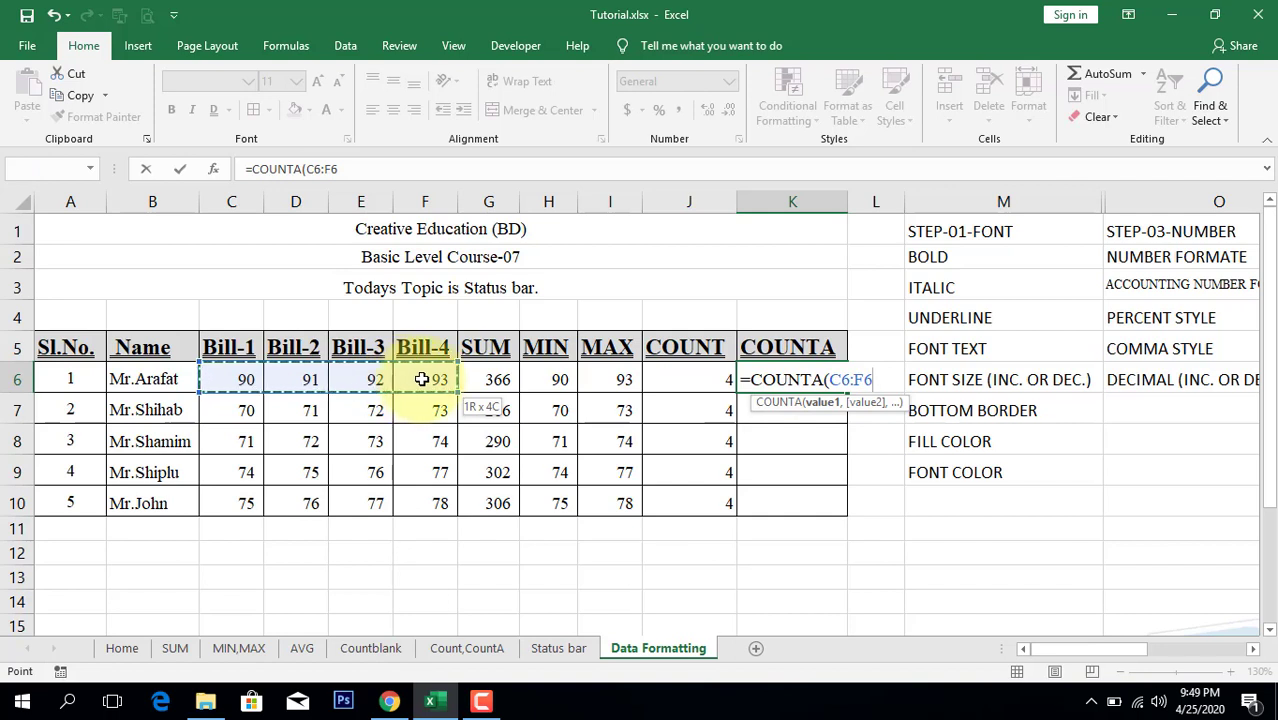
drag(422, 379, 416, 369)
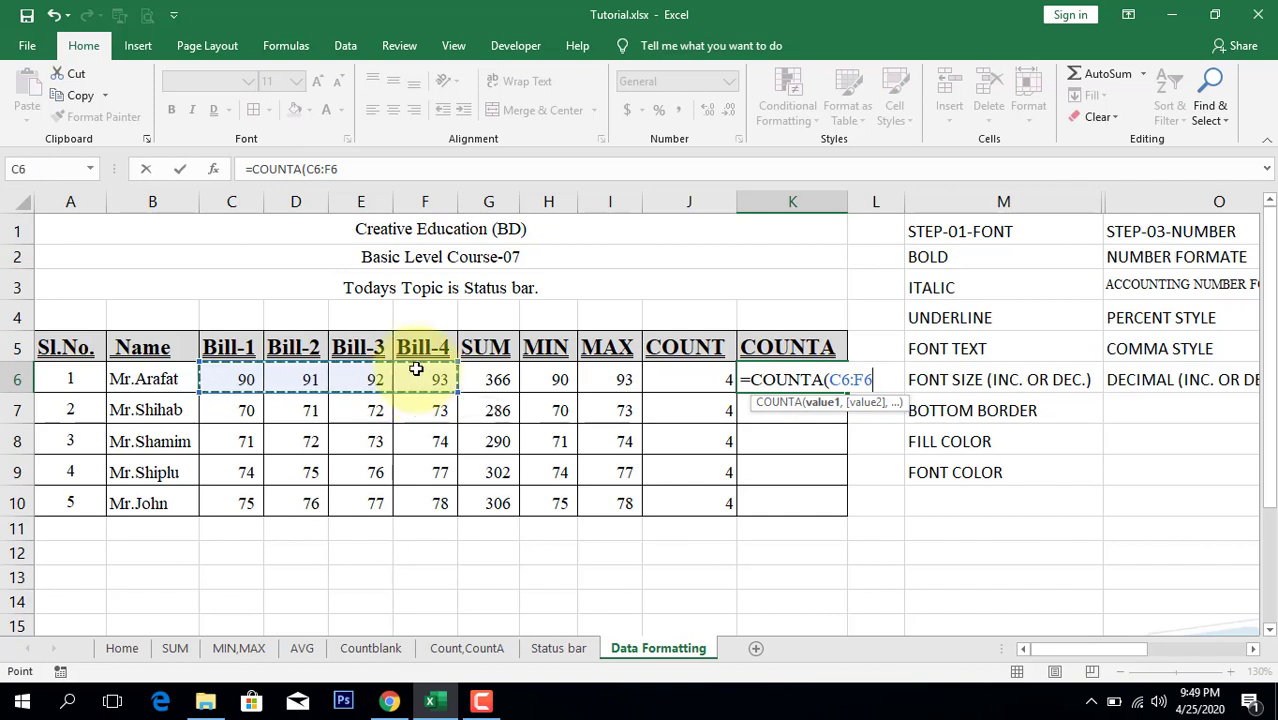
key(Return)
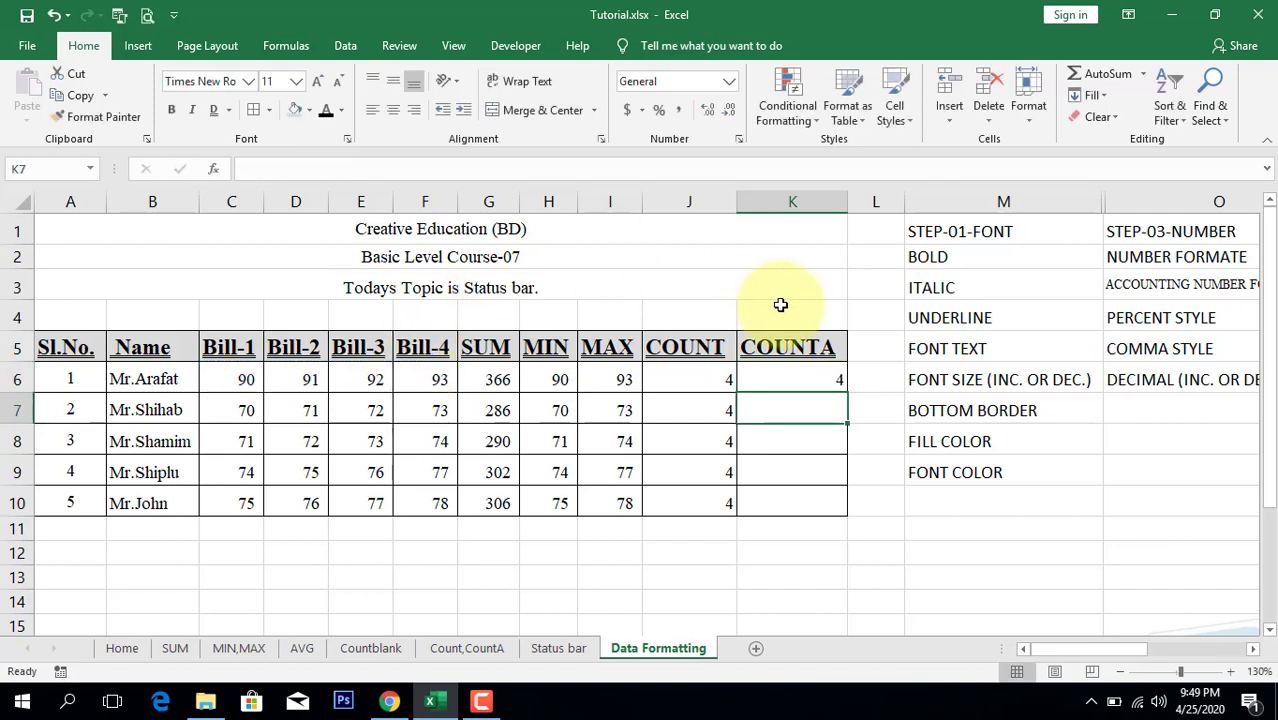
click(813, 378)
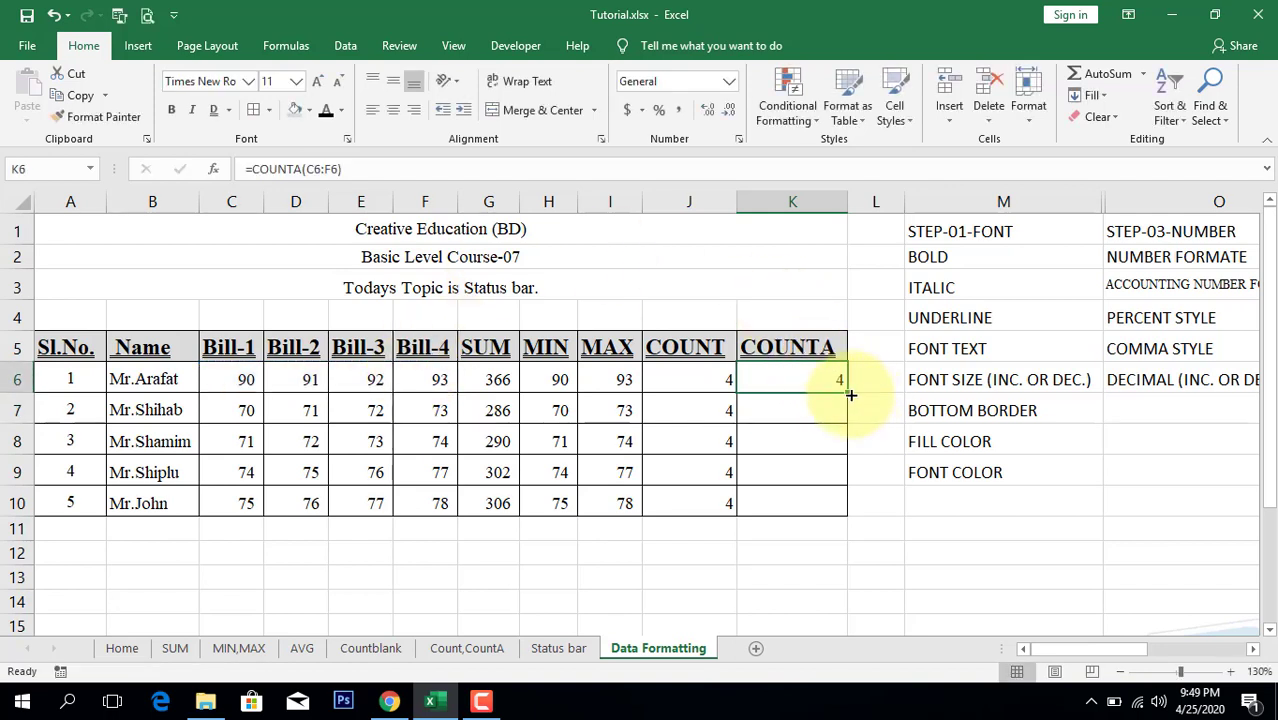
double_click(848, 395)
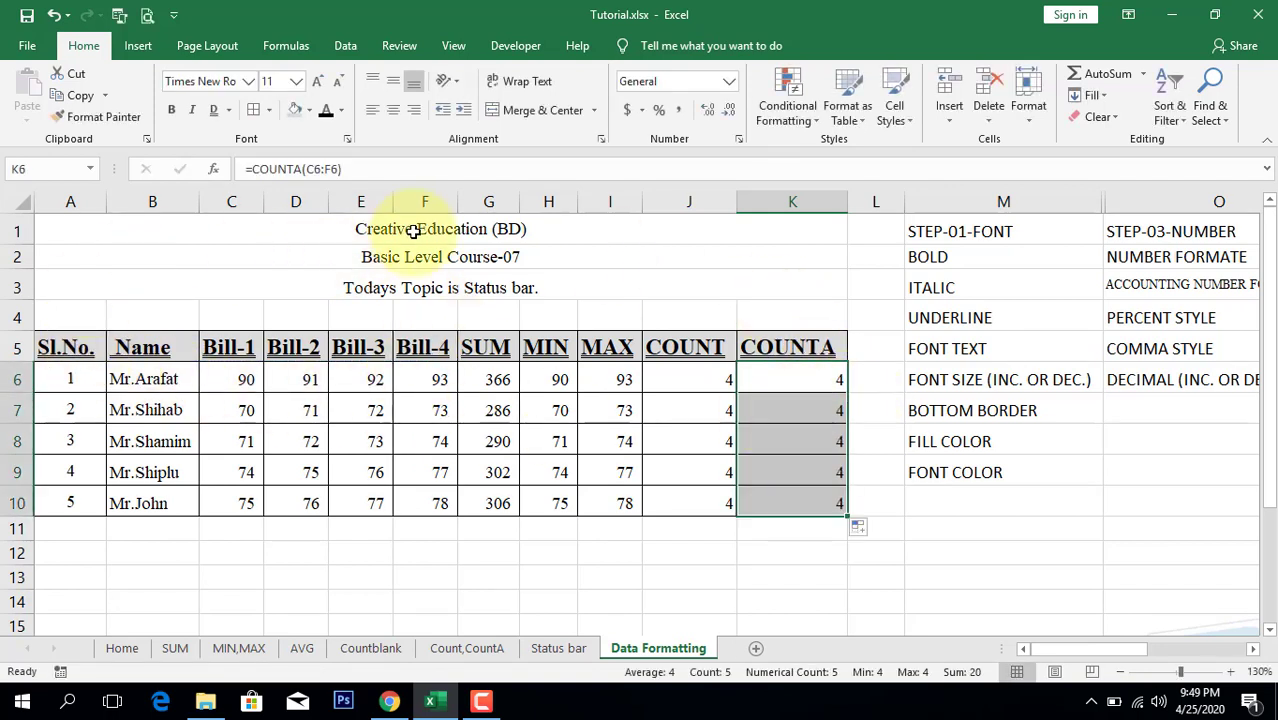
drag(414, 234, 431, 504)
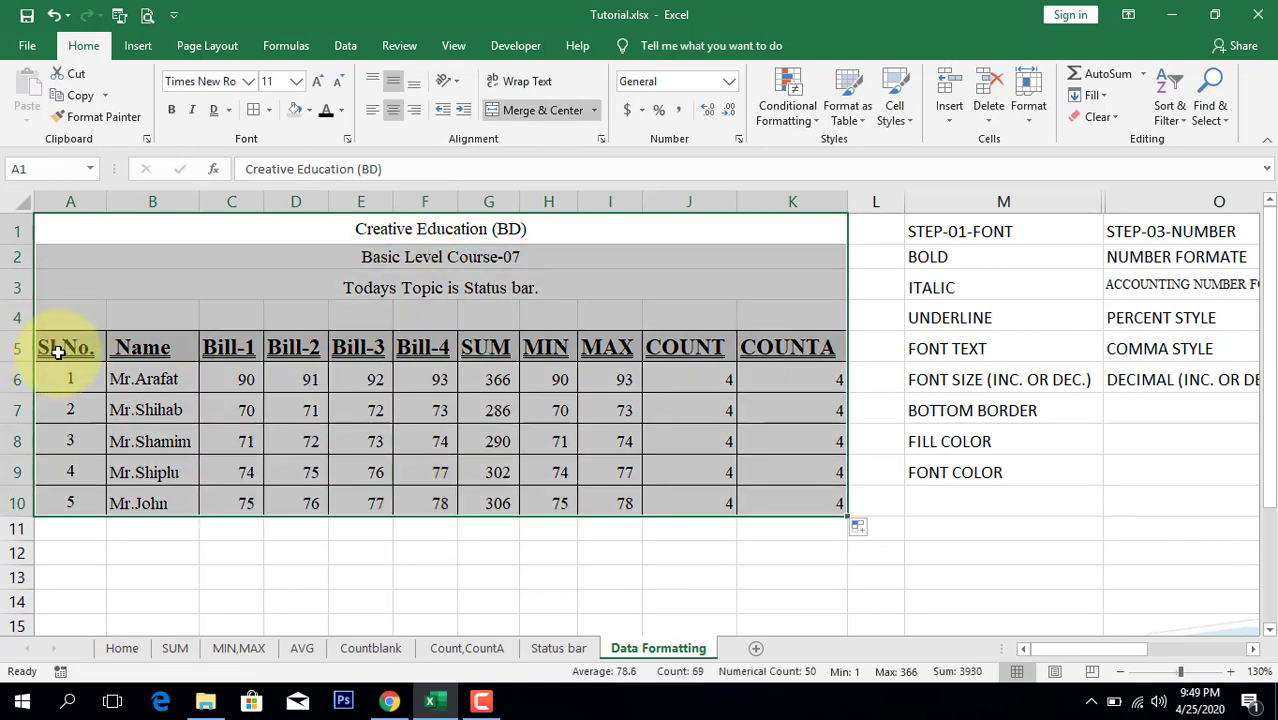
Turn off underlining on the header row A5:K5, Sl.No. through COUNTA.
drag(58, 351, 813, 348)
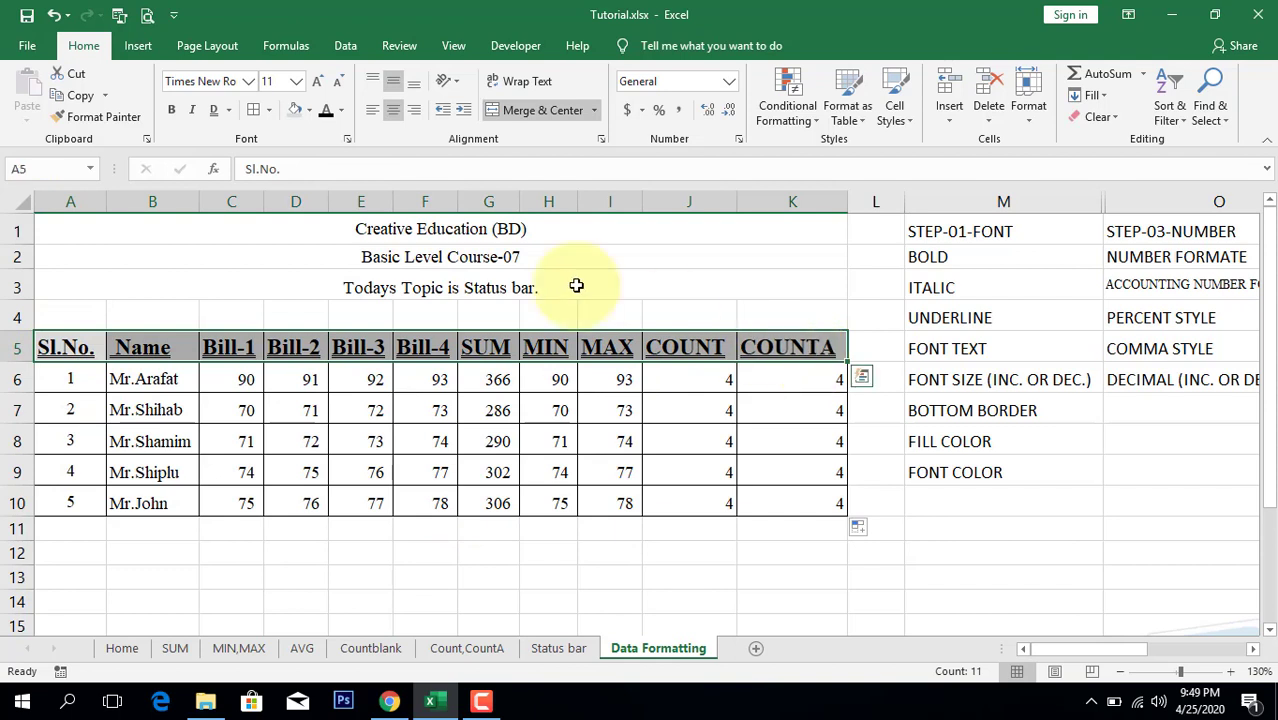
click(212, 111)
click(418, 446)
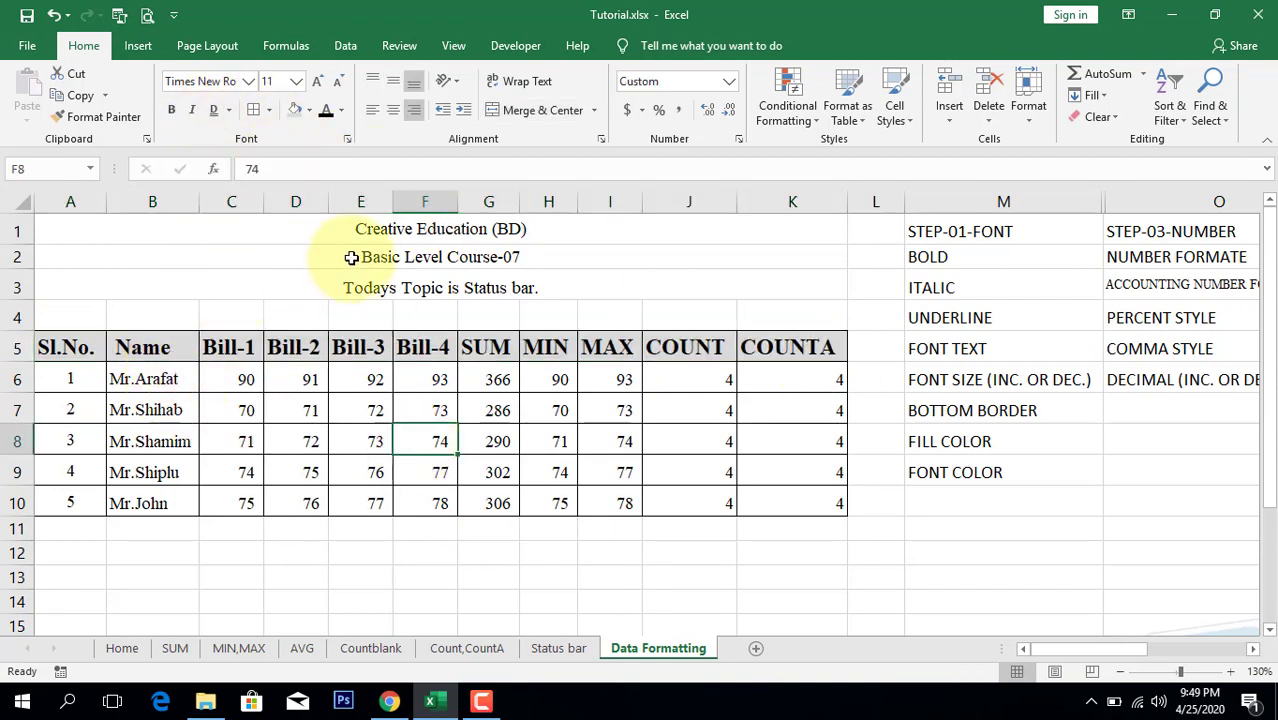
click(416, 236)
drag(413, 247, 408, 294)
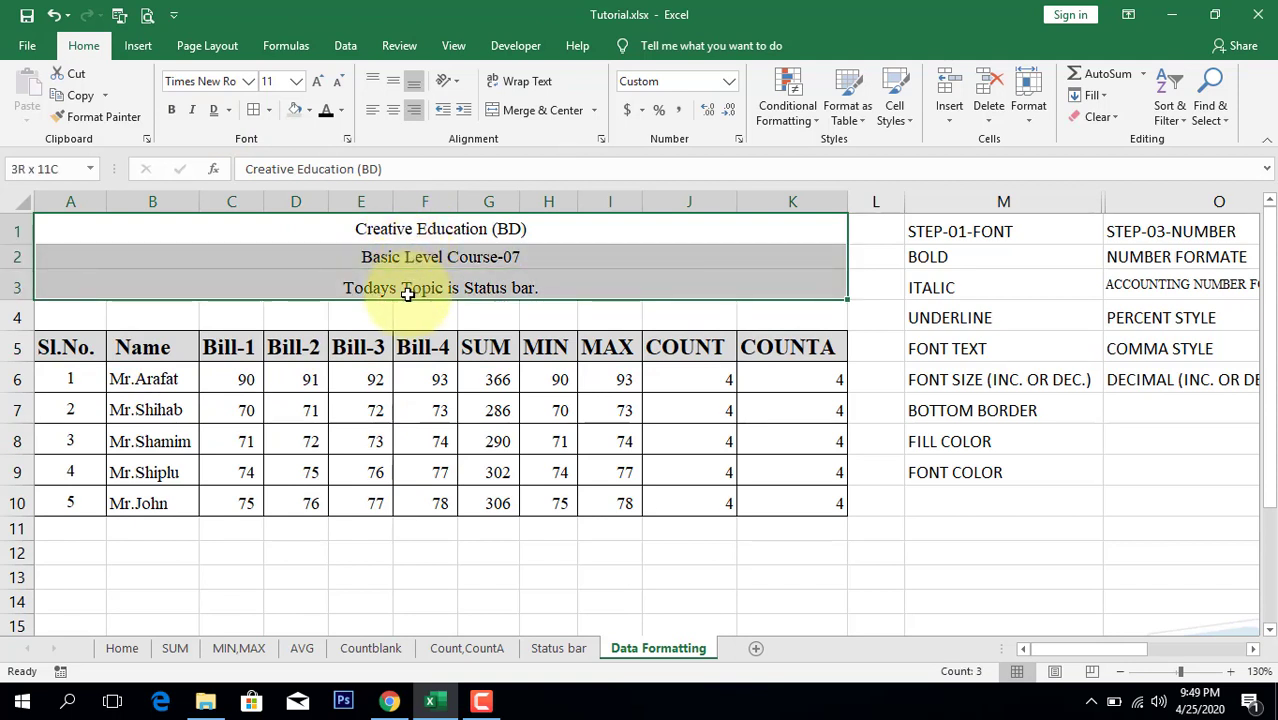
Select the three title rows A1:K3 spanning columns A to K.
drag(408, 294, 410, 291)
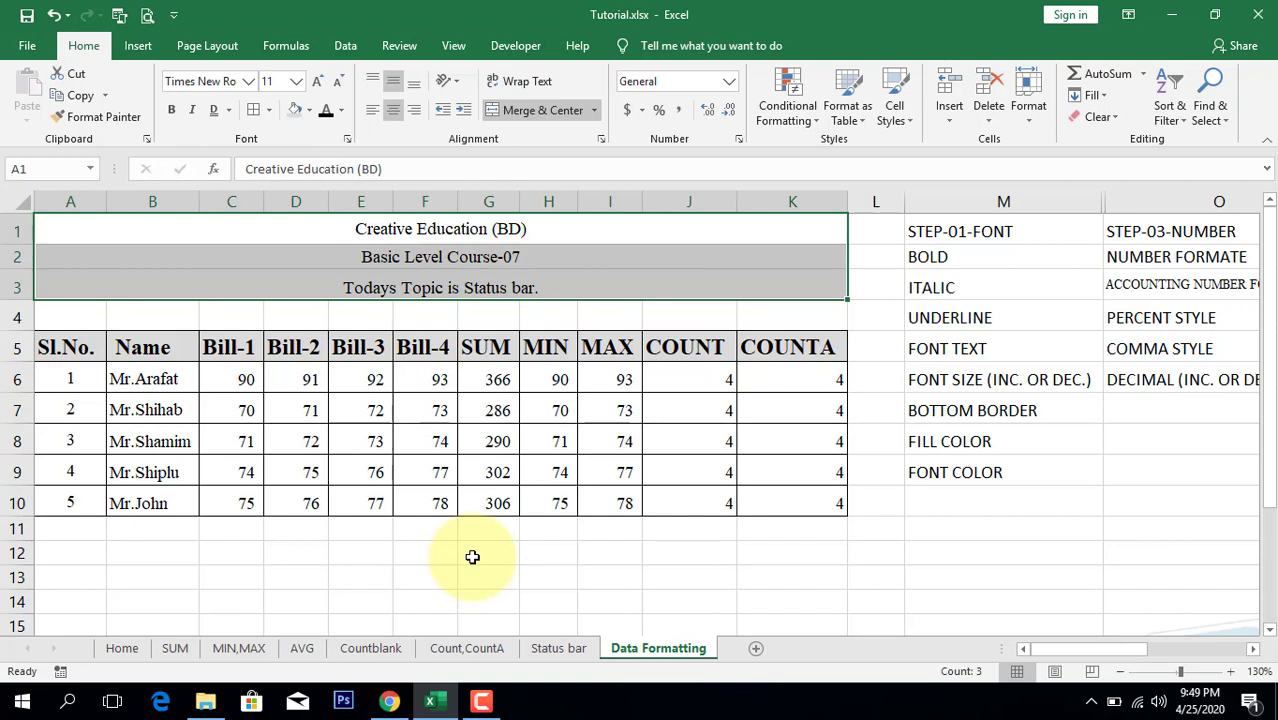
click(481, 700)
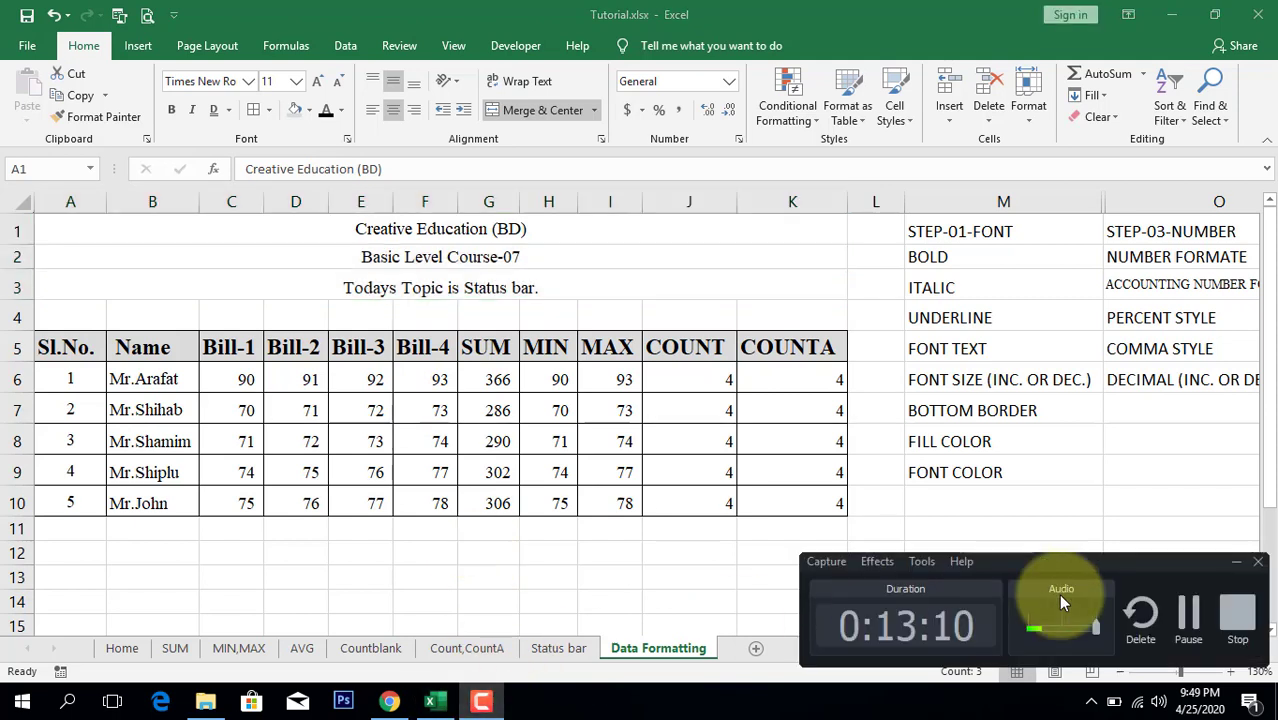